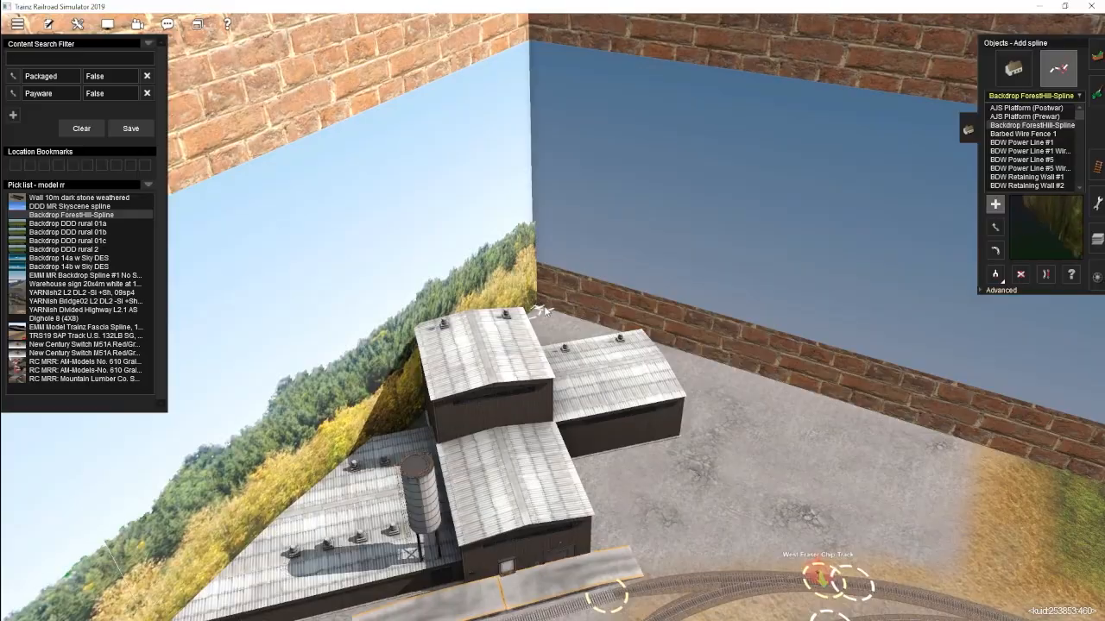
Step: Lay the Backdrop ForestHill spline from the room corner along the blank back wall and adjust its far end
mouse_move(542, 310)
left_mouse_down()
mouse_move(901, 372)
mouse_move(585, 257)
left_mouse_up()
left_click(995, 227)
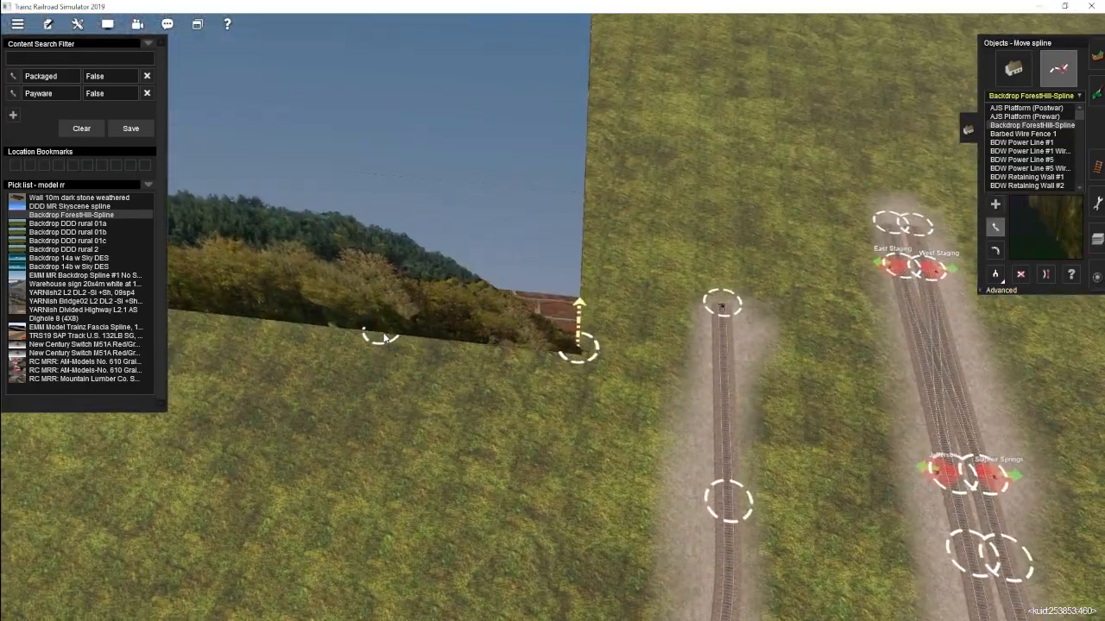
right_click_drag(453, 335, 541, 205)
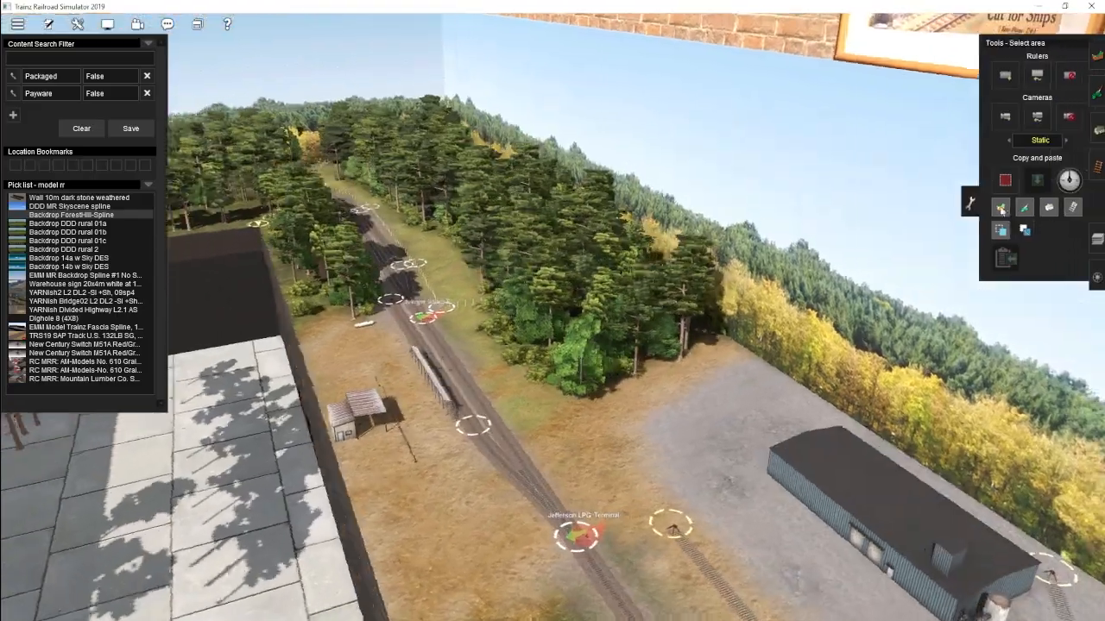
Step: Select the wooded area beside the track near Jefferson LPG Terminal as the source for copying and pasting objects
right_click_drag(539, 142, 565, 302)
left_click_drag(509, 337, 729, 525)
left_click(1035, 179)
Step: Rotate the copied trees in line with the backdrop and paste them from Jefferson Siding W towards Jefferson Bulk Terminal
left_click(779, 296)
left_click_drag(1067, 172, 1058, 180)
left_click(456, 296)
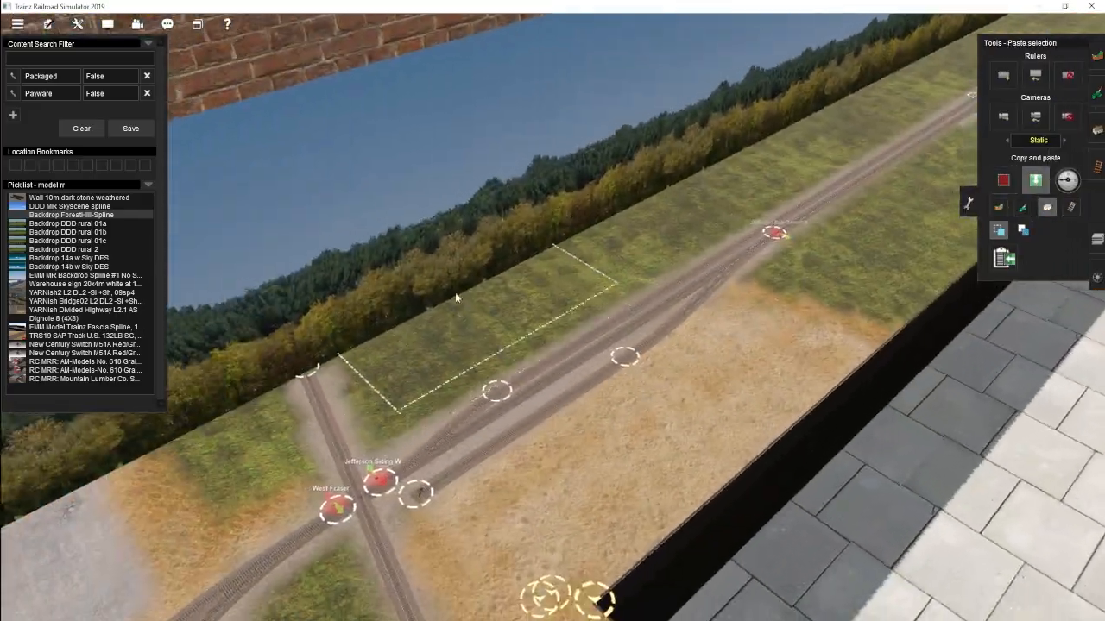
left_click(1003, 258)
left_click(650, 207)
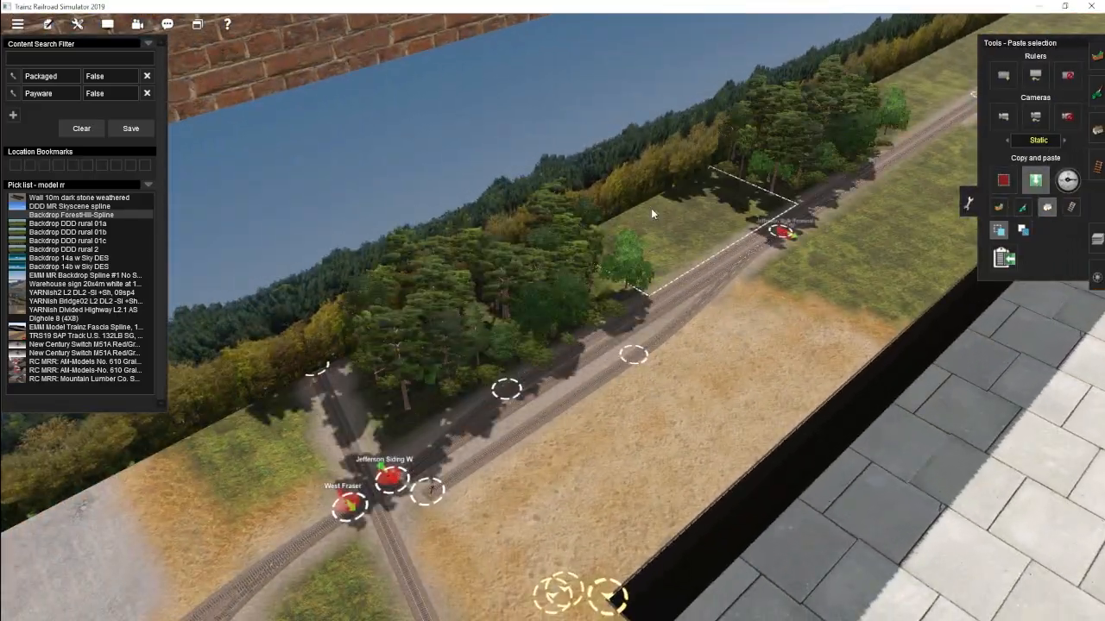
left_click(548, 233)
left_click(1003, 258)
Step: Paste further copies of the trees along the backdrop past Jefferson Bulk Terminal to Northeast Texas Specialties
right_click(750, 157)
left_click(500, 298)
left_click(1003, 258)
left_click(686, 199)
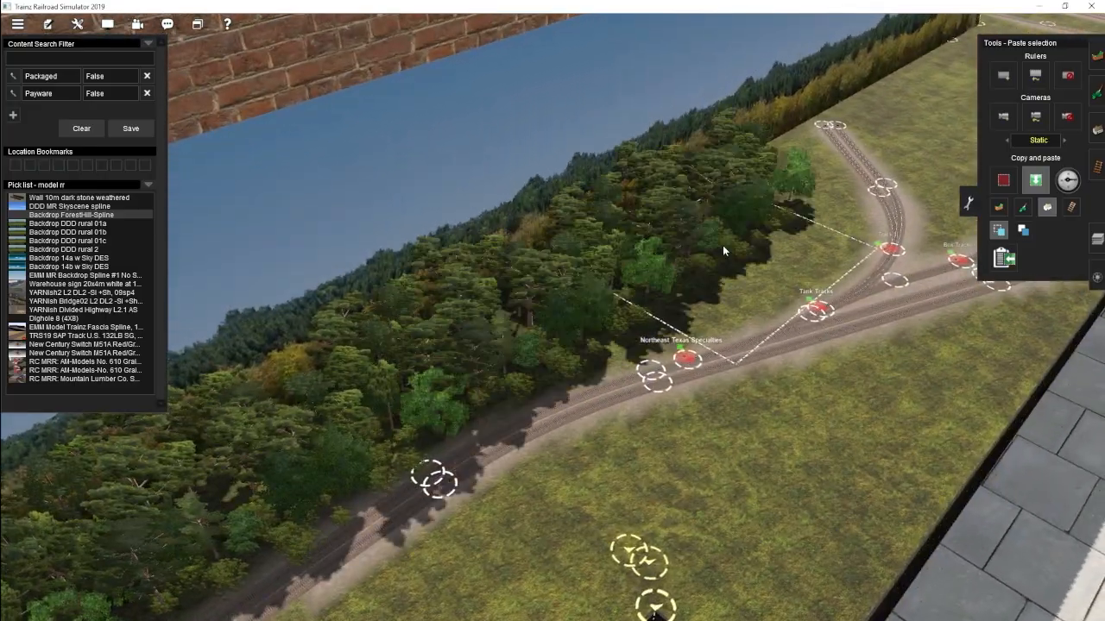
left_click(1003, 258)
left_click(609, 281)
left_click(688, 258)
left_click(1003, 258)
left_click(464, 320)
Step: Paste the trees on the aisle side of the main track from Jefferson Bulk Terminal past Northeast Texas Specialties
left_click(581, 388)
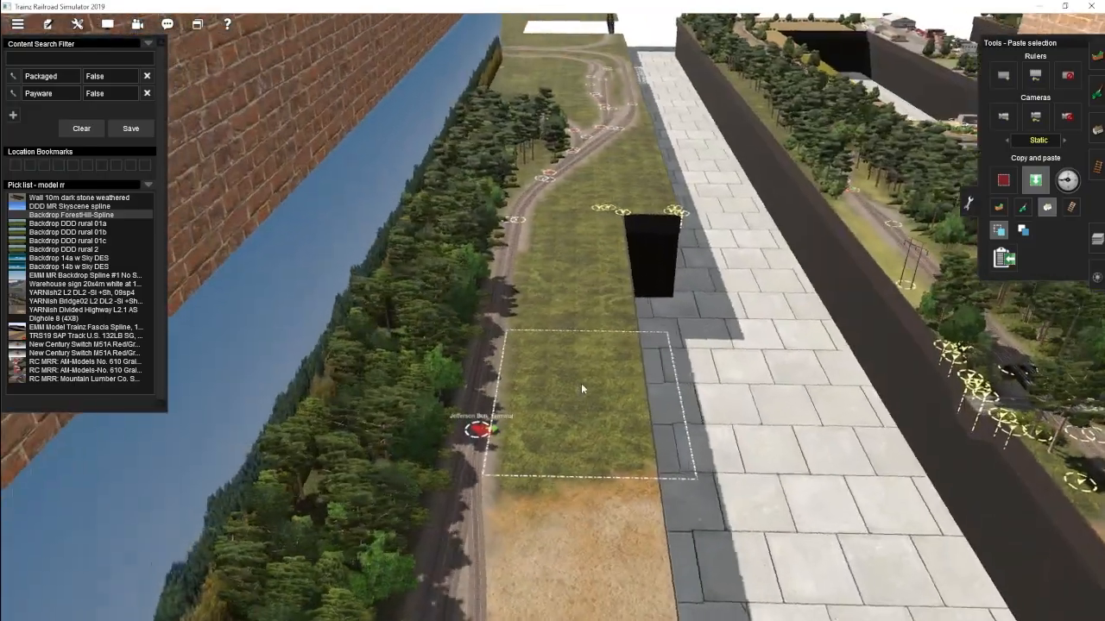
left_click(1003, 258)
left_click(570, 297)
left_click(1003, 258)
left_click(560, 284)
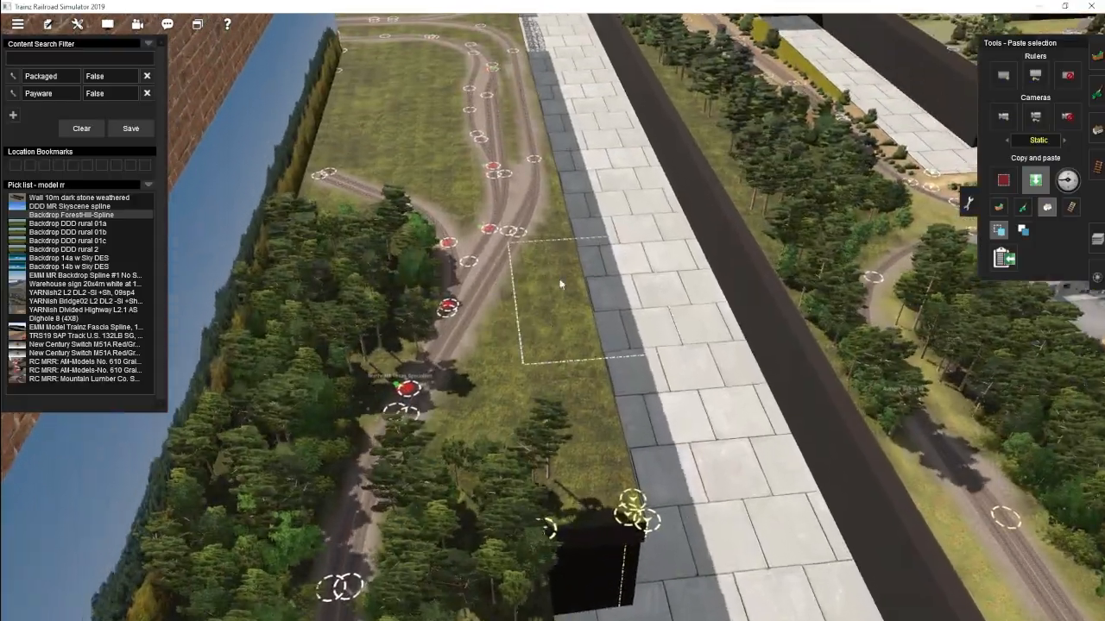
left_click(1003, 258)
left_click(548, 311)
left_click(1002, 258)
left_click(596, 284)
Step: Paste the trees onto the grass inside the curve opposite the West Fraser buildings
left_click(553, 274)
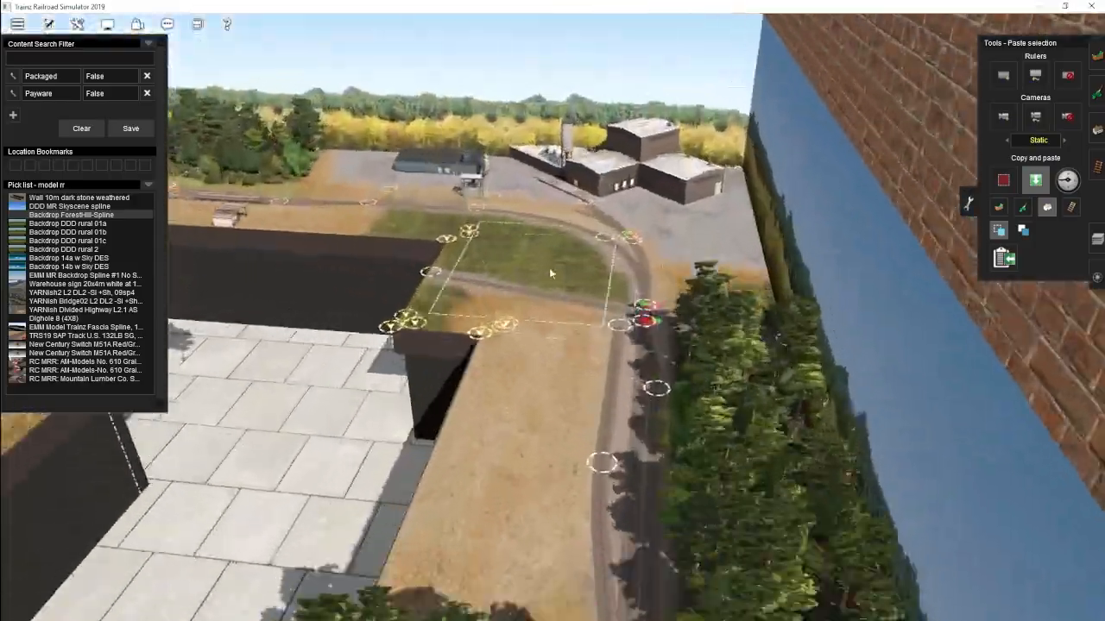
left_click(531, 319)
left_click(1003, 258)
left_click(552, 371)
Step: Paste the trees against the backdrop between the West Fraser buildings and the Jefferson Siding W junction
left_click(545, 281)
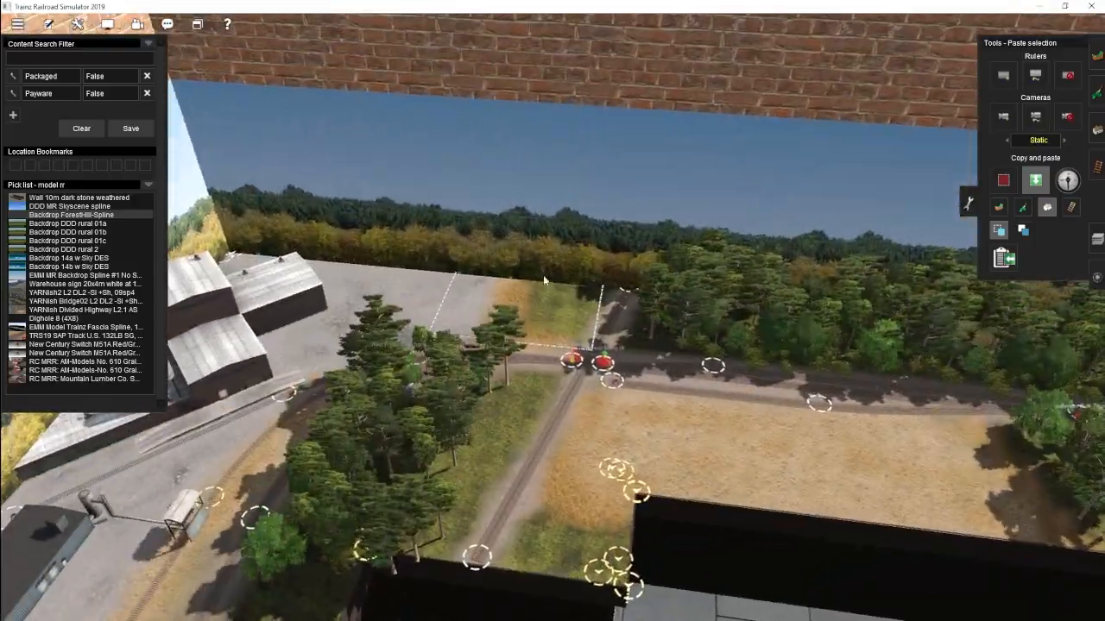
left_click(1003, 258)
left_click(540, 297)
left_click(516, 271)
left_click(1003, 258)
left_click(602, 338)
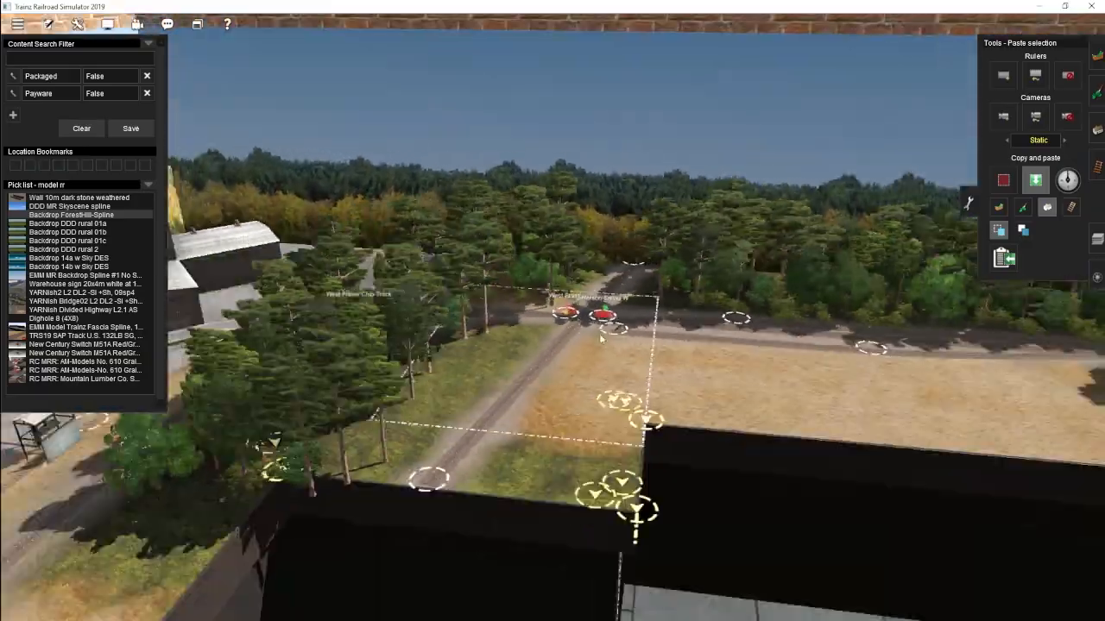
left_click(570, 269)
Step: Paste the trees against the backdrop on the open grass beyond the ends of the Track 1 spurs
left_click(481, 350)
left_click(1003, 258)
left_click(551, 239)
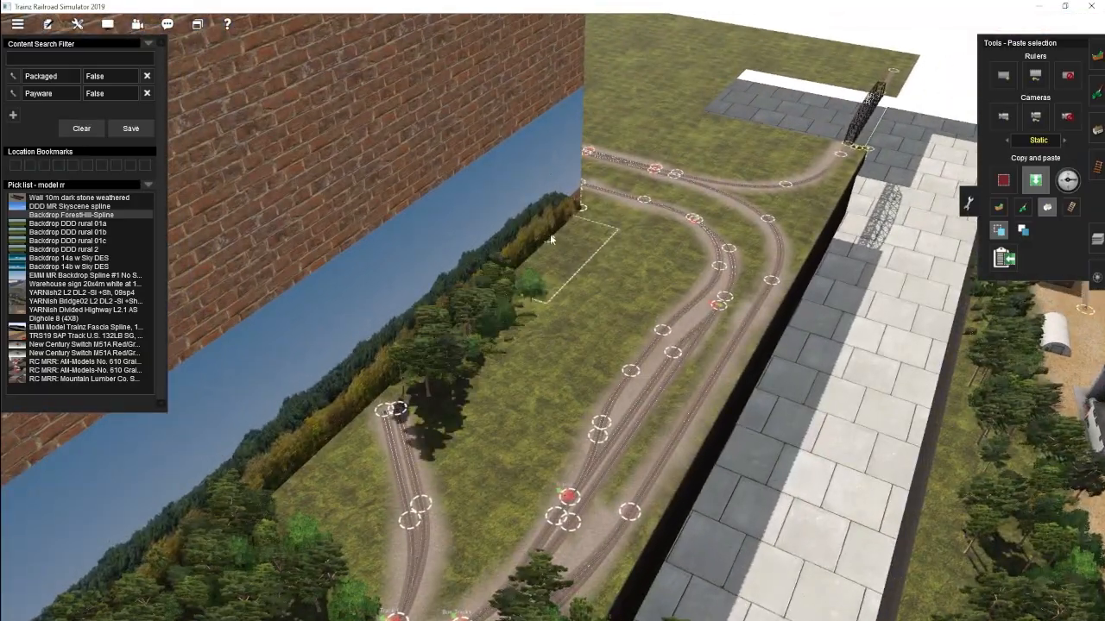
left_click(1003, 258)
Step: Fill in more trees up to the far end of the backdrop wall and switch the other paste mode on
left_click(239, 493)
left_click(1003, 258)
left_click(595, 264)
left_click(1002, 258)
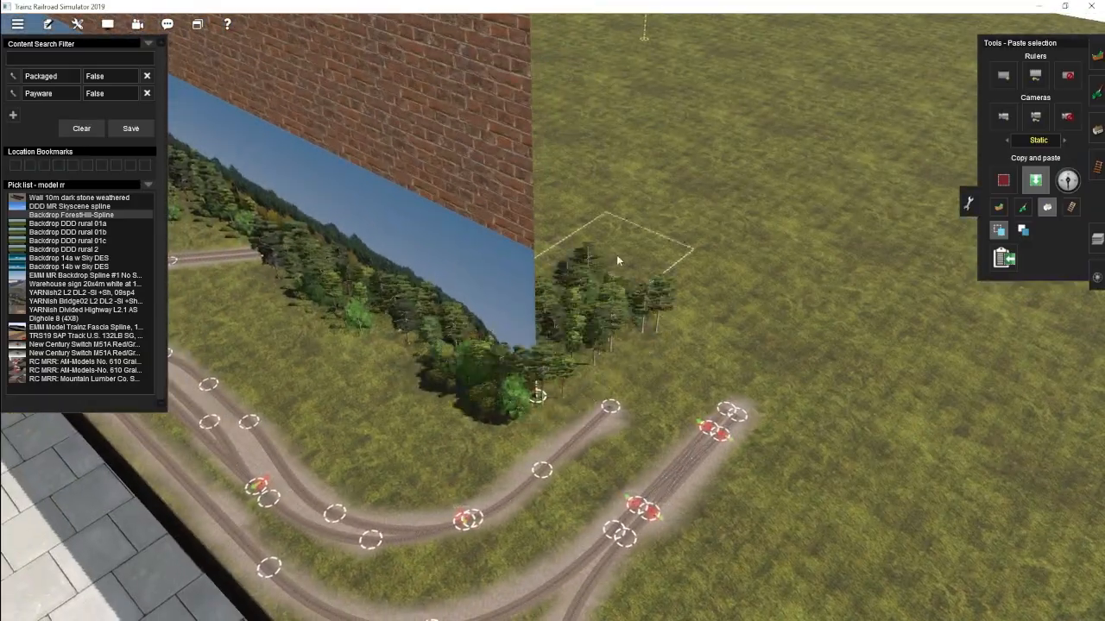
left_click(547, 352)
left_click(1022, 233)
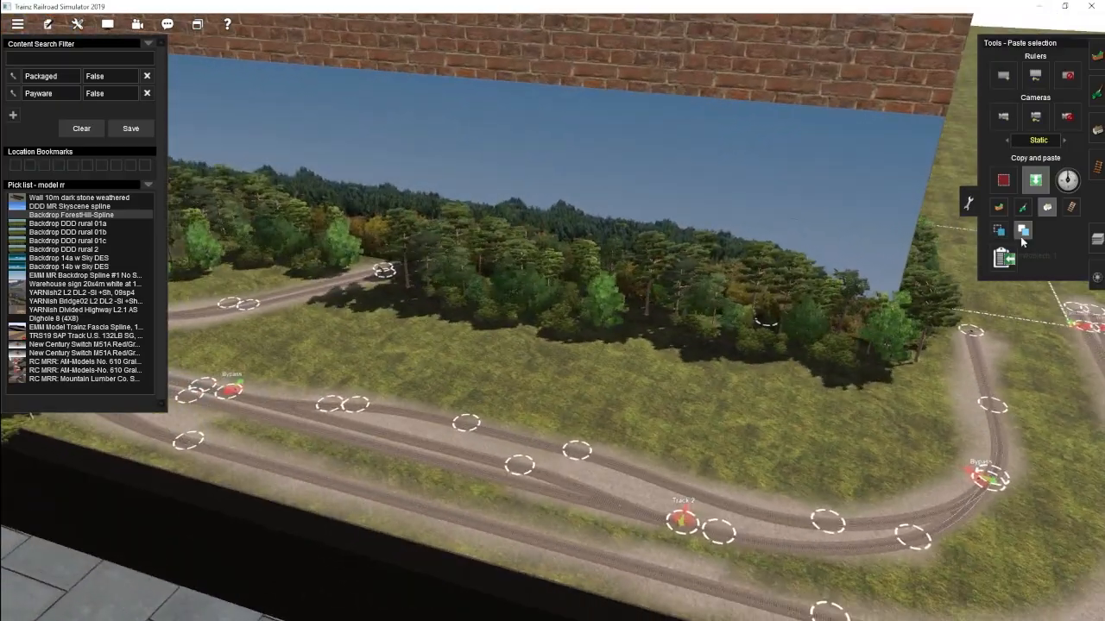
left_click(687, 305)
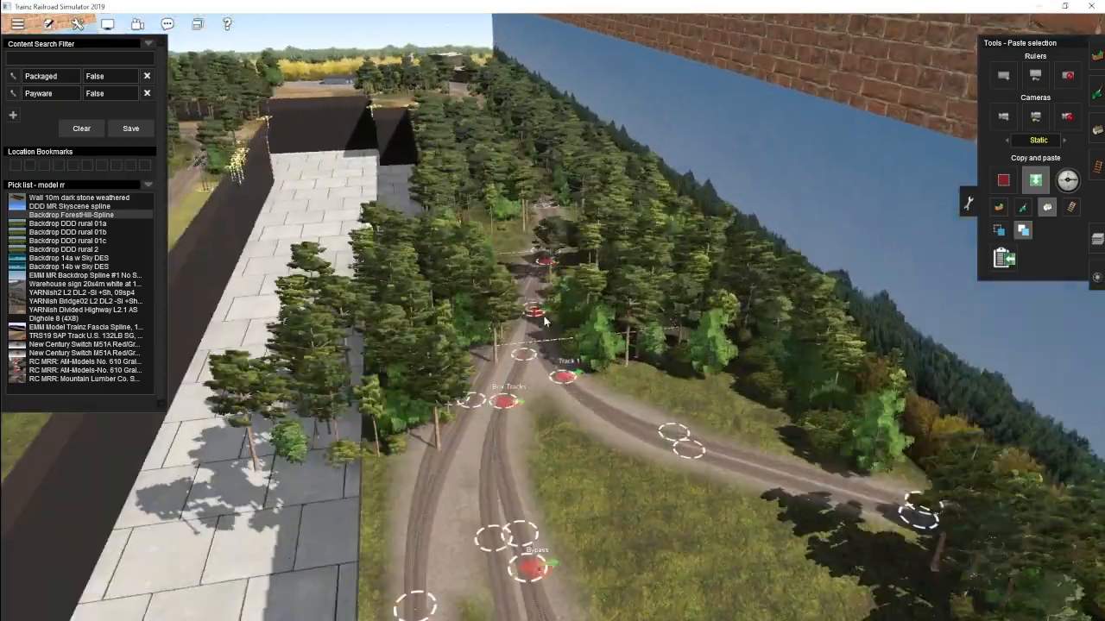
Step: Switch to moving objects and shift a pasted tree clear of the tracks near Box Tracks
key("F3")
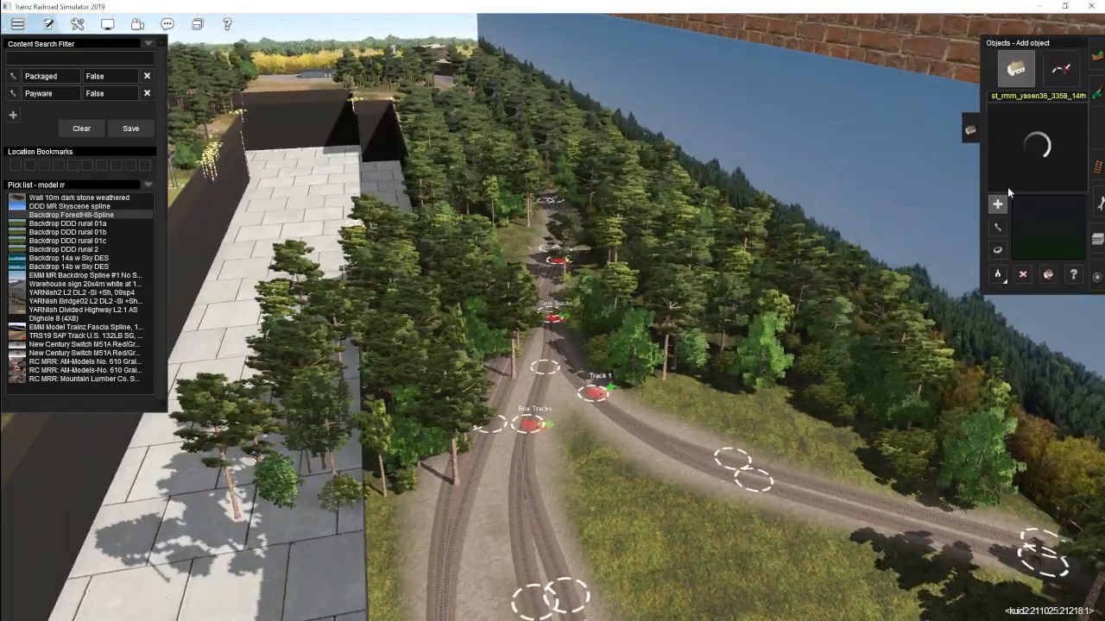
left_click(997, 227)
right_click(477, 384)
scroll(518, 362, "up", 5)
left_click_drag(516, 422, 536, 229)
key("Left")
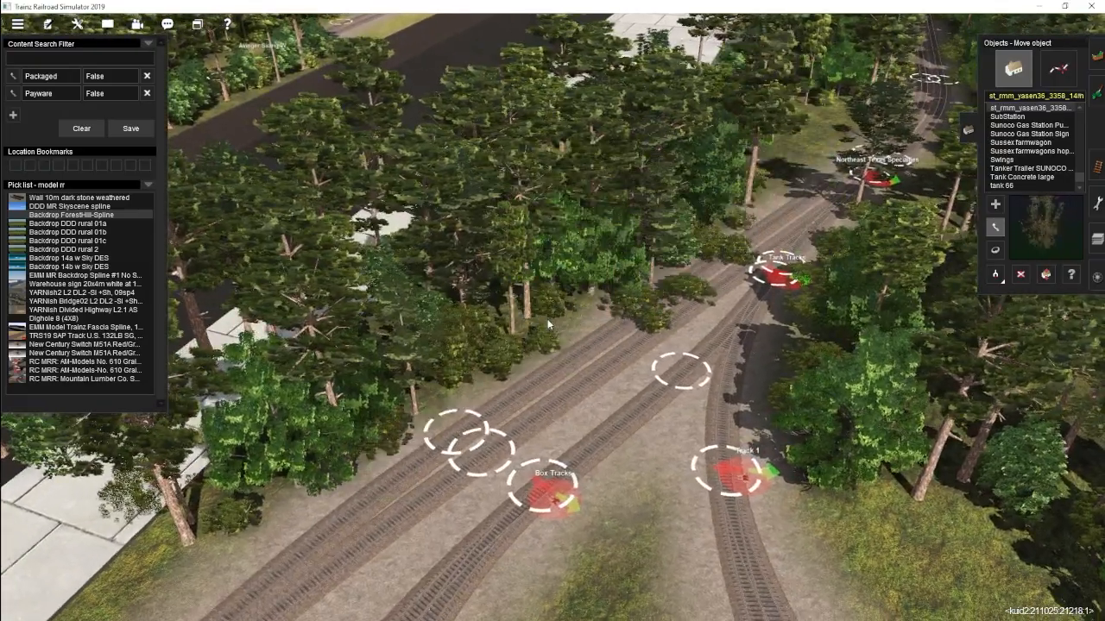
Step: Move another tree away from the rails near Tank Tracks, into the woods beside the line
scroll(547, 345, "up", 5)
key("Left")
left_click_drag(547, 321, 476, 445)
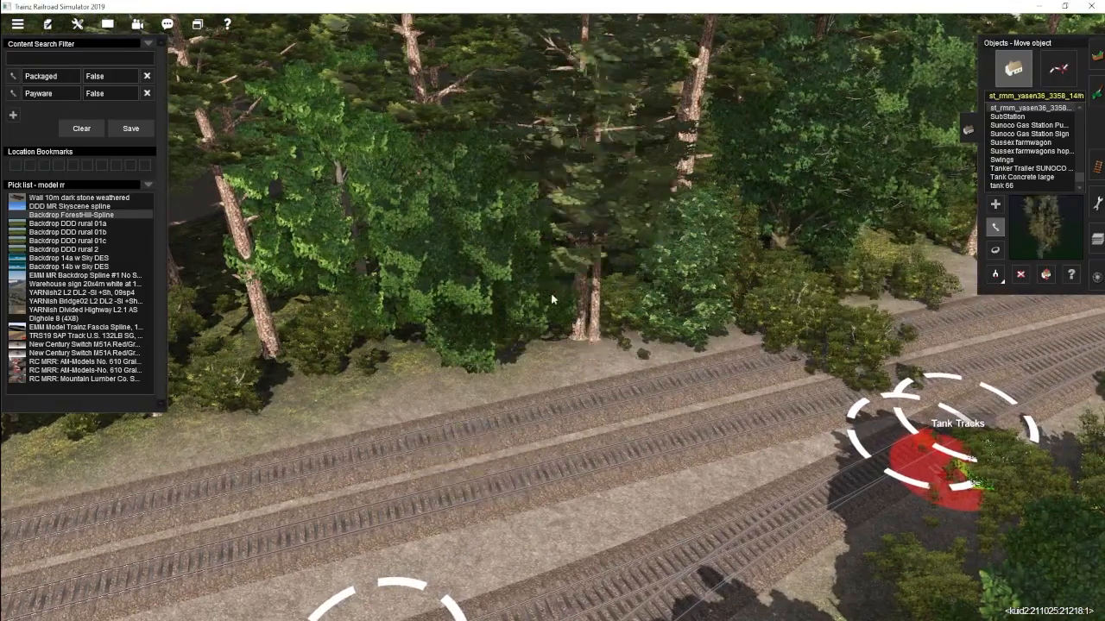
key("Left")
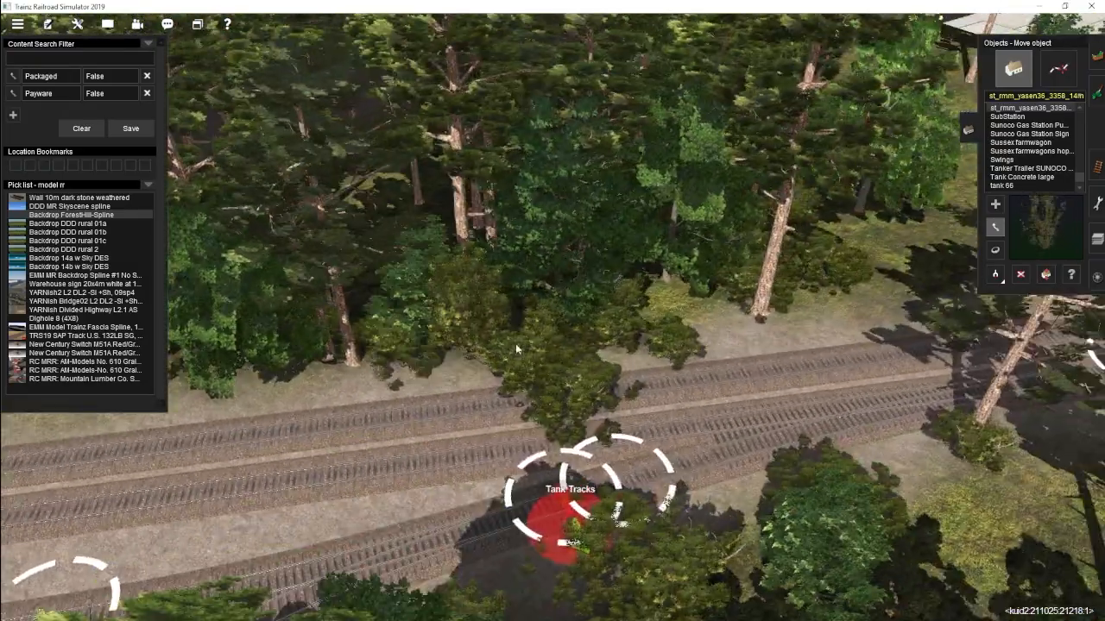
key("Left")
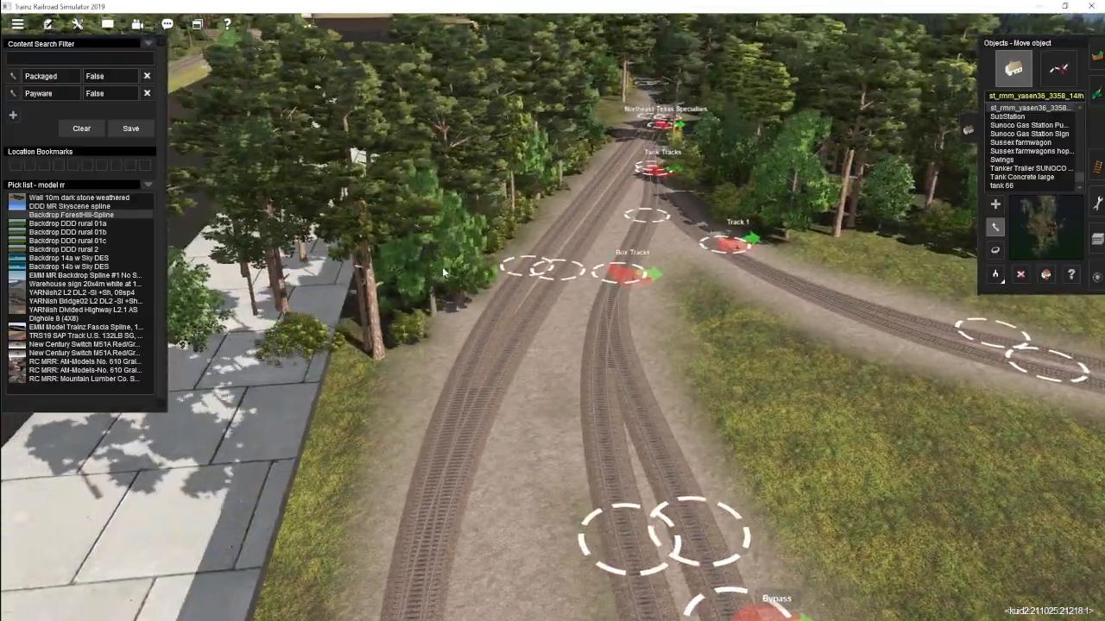
Step: Delete the stray trees hanging over the layout edge and the paved floor beside Box Tracks
right_click(442, 272)
key("Left")
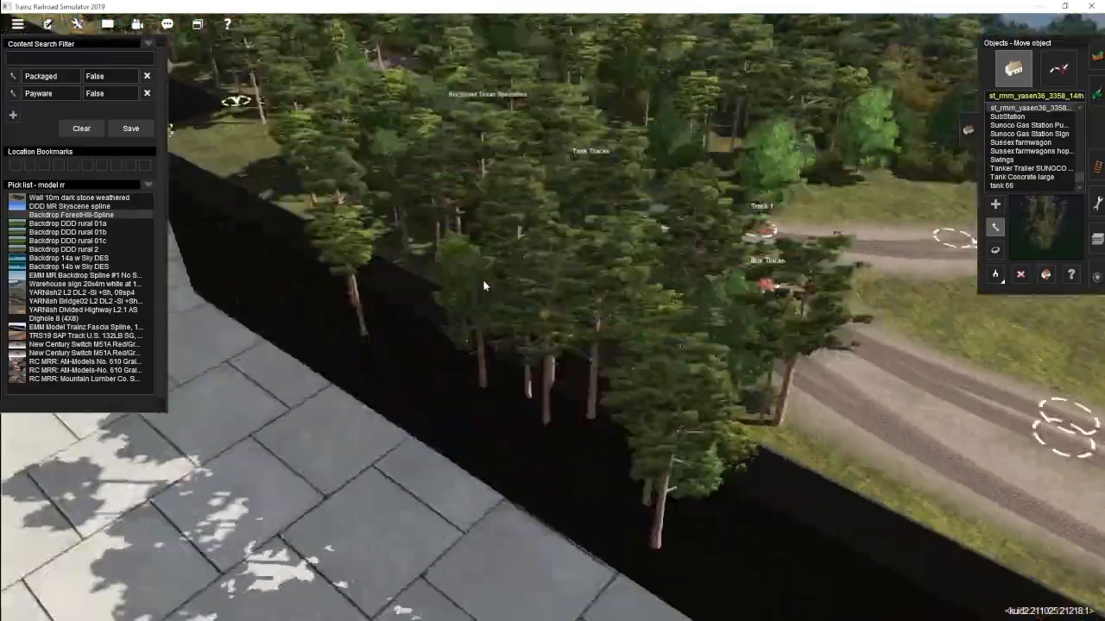
right_click(291, 317)
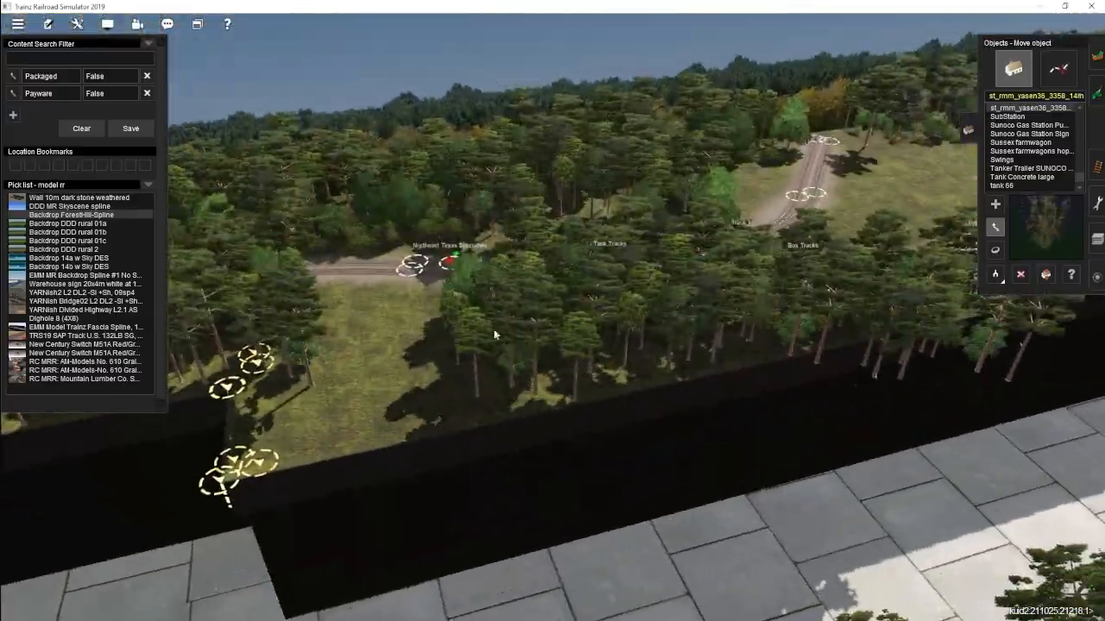
key("Left")
left_click(1021, 274)
right_click(731, 199)
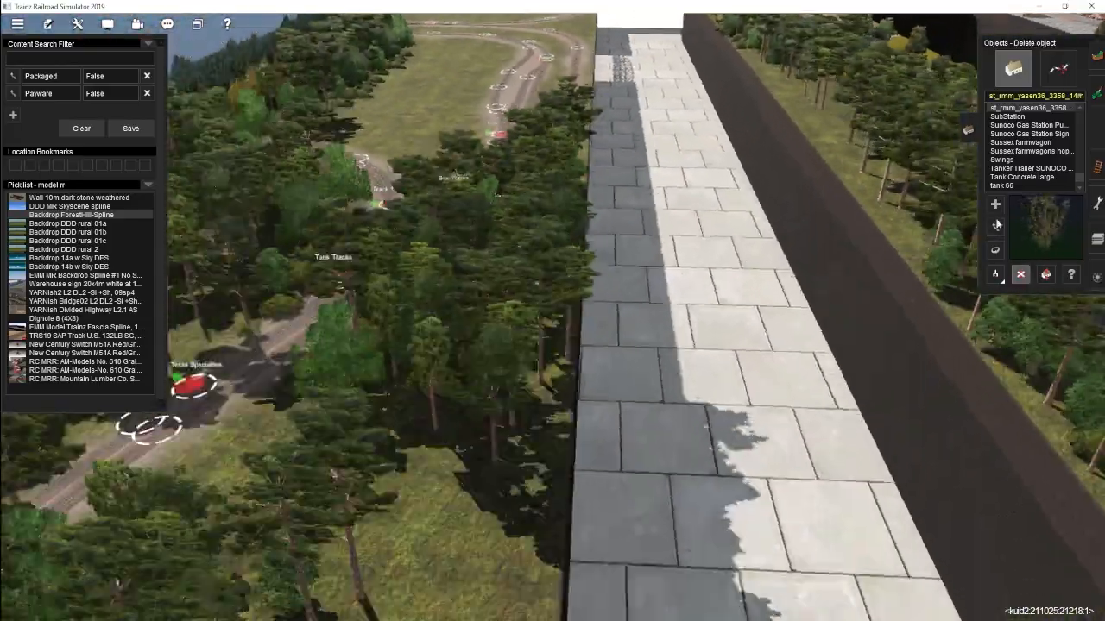
right_click(113, 581)
Step: Delete an unwanted tree beside the main track between Jefferson Bulk Terminal and Northeast Texas Specialties
left_click(995, 204)
key("Left")
left_click(1021, 274)
key("Down")
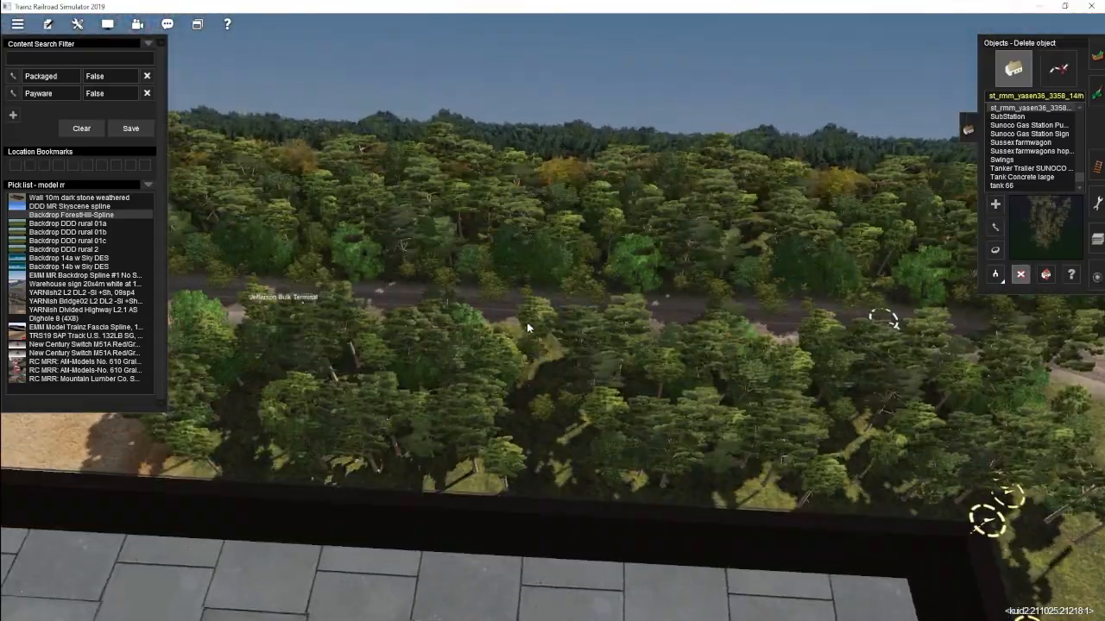
right_click(561, 236)
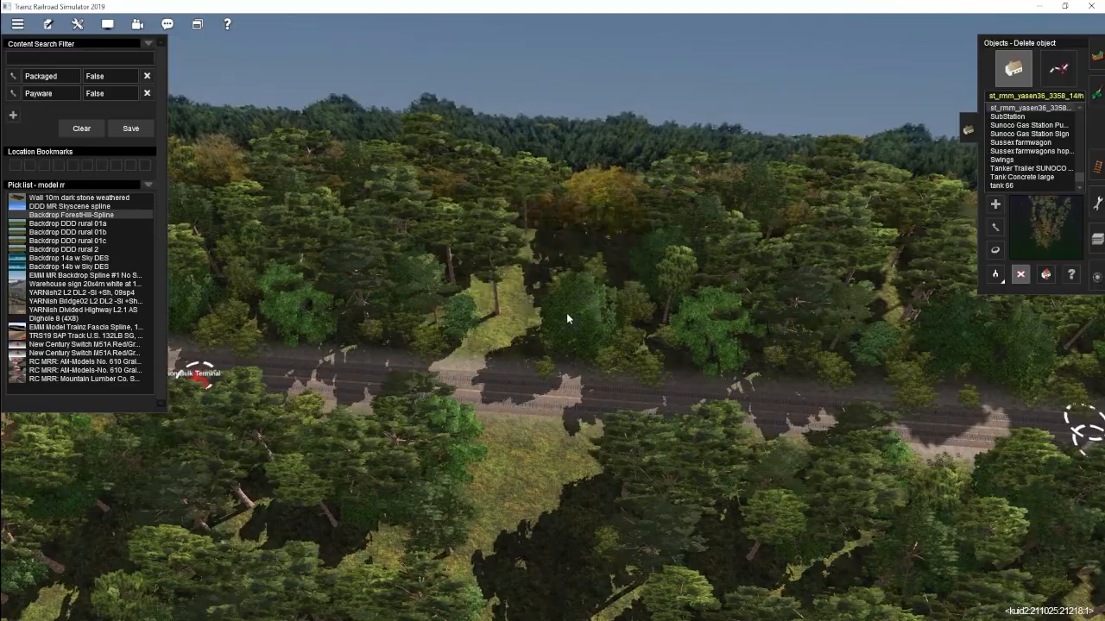
left_click(566, 318)
key("Right")
key("Left")
Step: With object moving active, inspect the trees along the main track from the clearing up to Northeast Texas Specialties
left_click(995, 227)
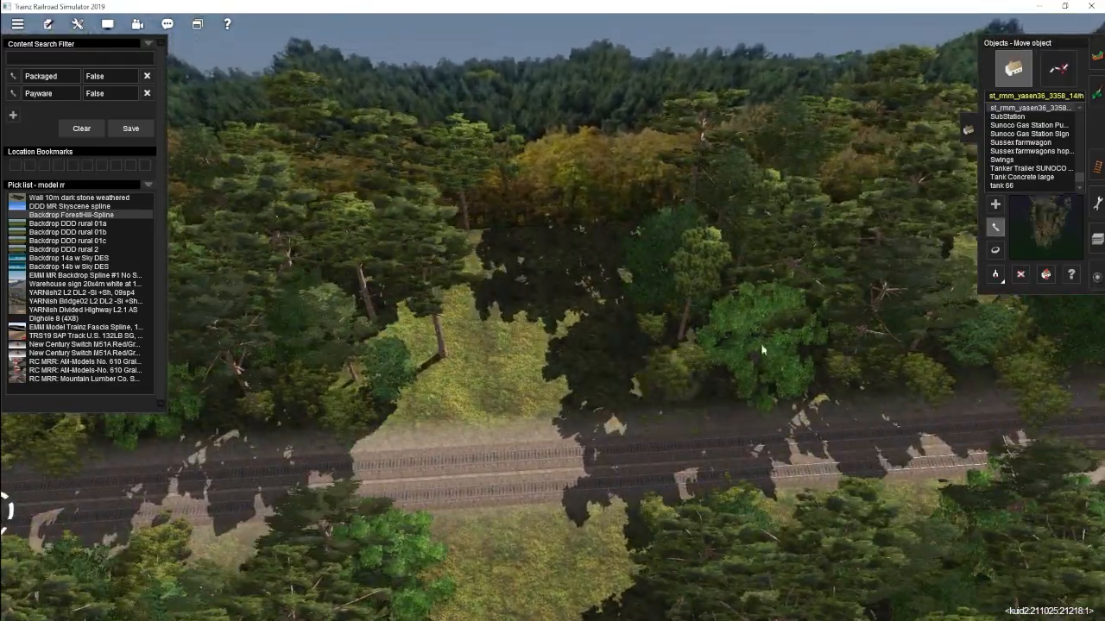
key("Right")
right_click(334, 470)
right_click(548, 213)
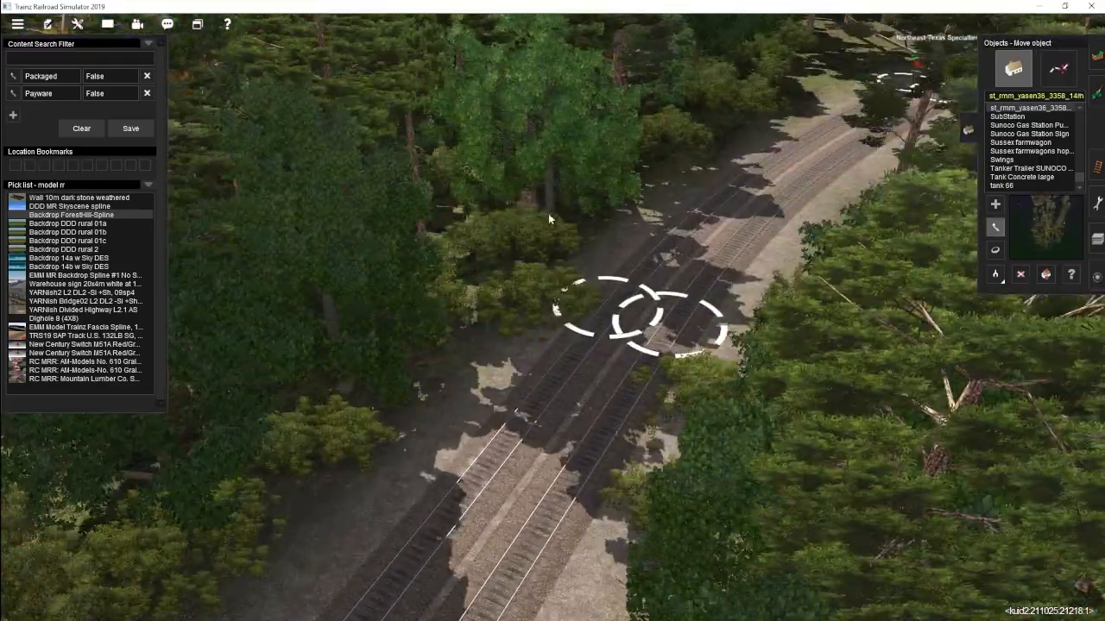
key("Right")
right_click(551, 201)
key("Left")
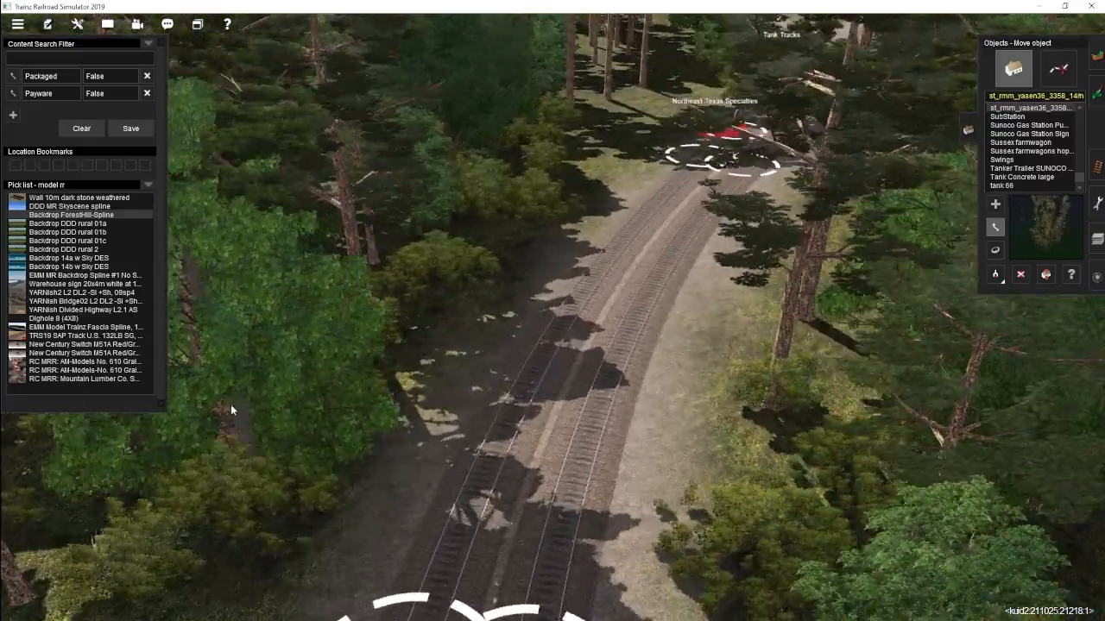
right_click(592, 191)
key("Left")
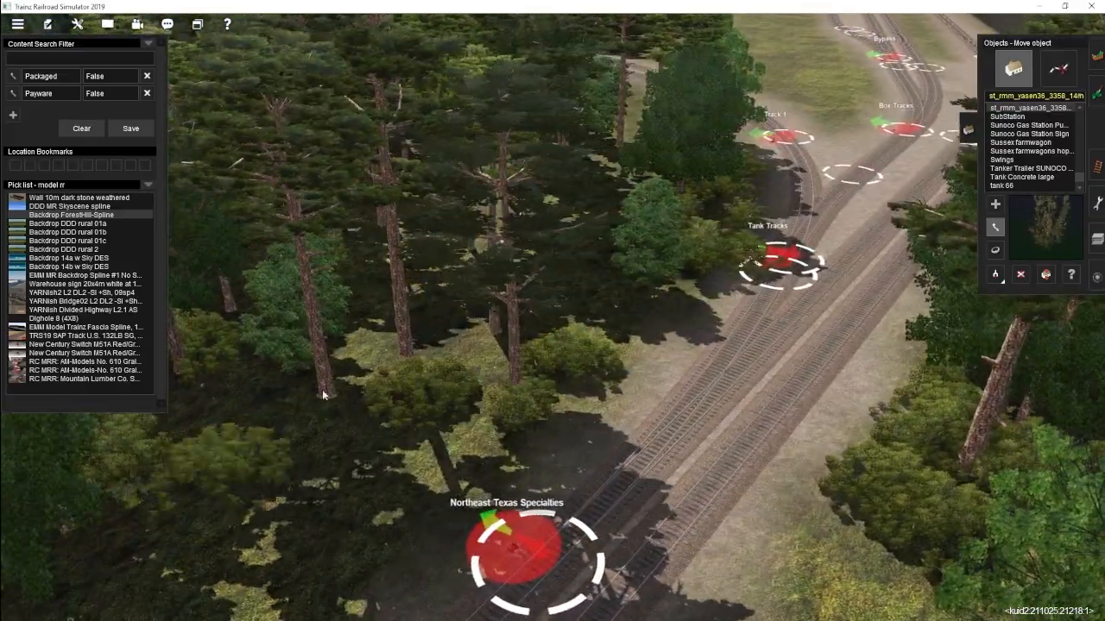
right_click(219, 354)
key("Left")
right_click(665, 360)
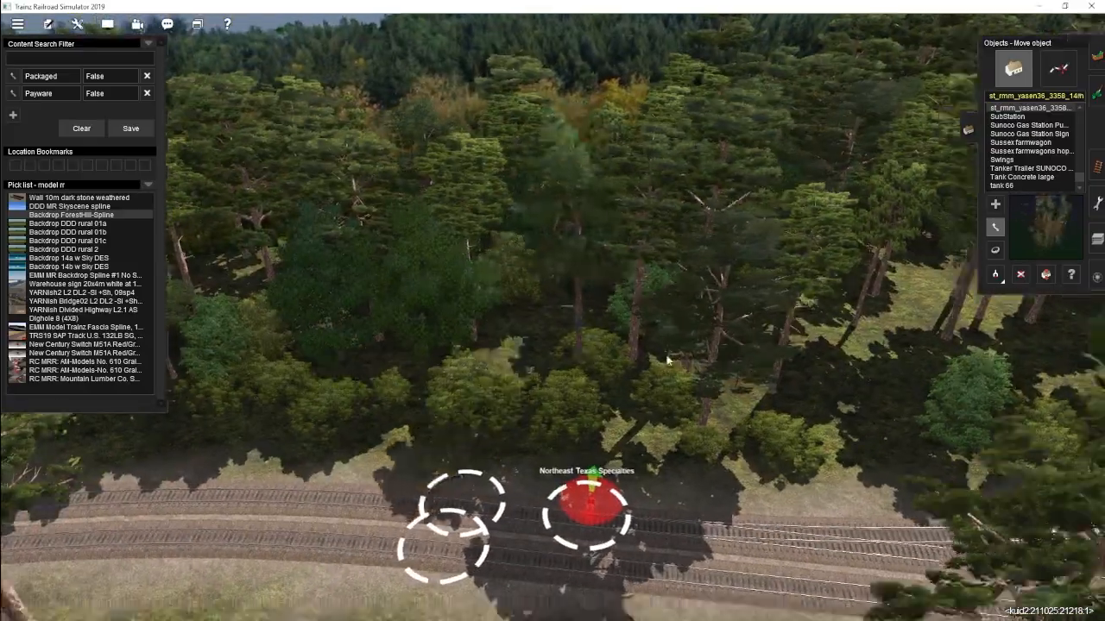
Step: Examine the tree line around Tank Tracks, Track 1 and the Bypass for trees too close to the rails
key("Right")
right_click(674, 286)
key("Left")
right_click(693, 269)
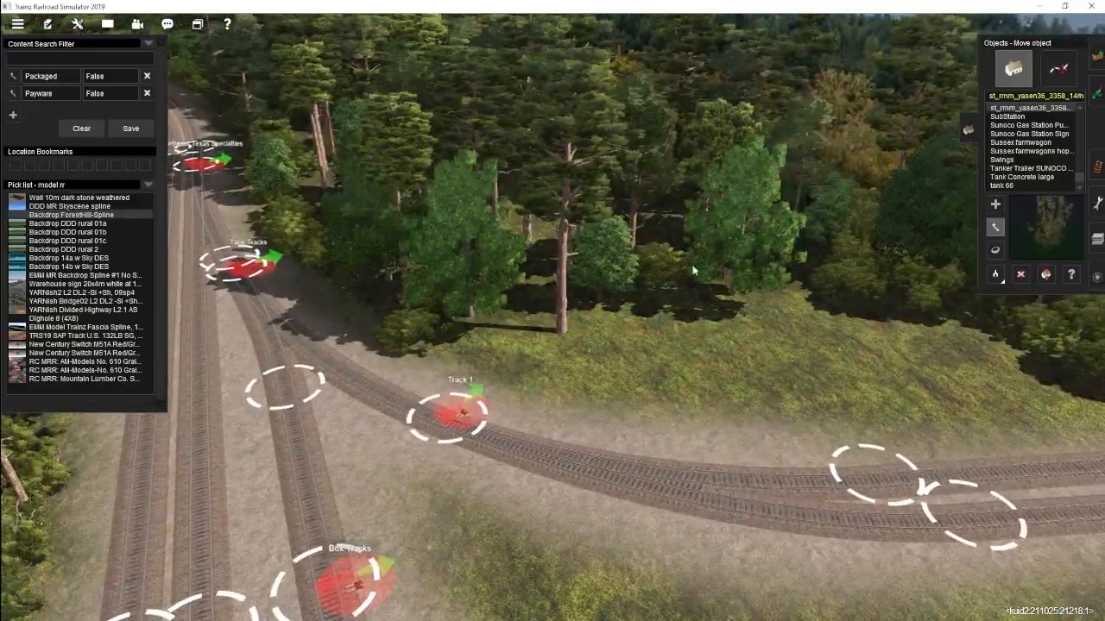
key("Down")
right_click(660, 358)
scroll(690, 345, "down", 3)
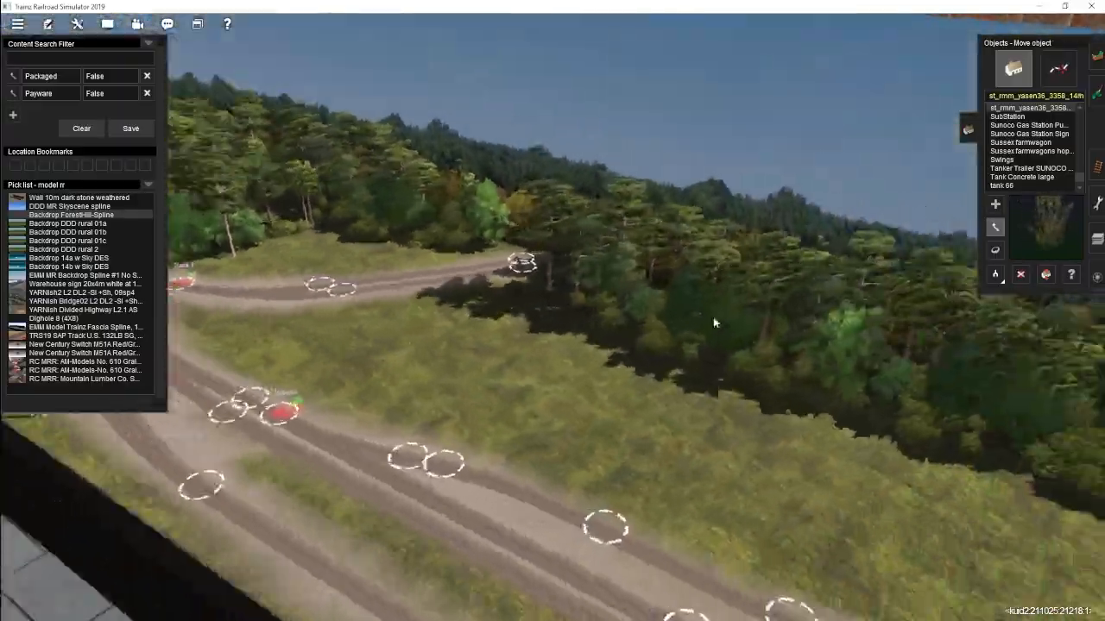
right_click(715, 321)
key("Right")
key("Left")
scroll(553, 248, "down", 3)
scroll(497, 252, "up", 3)
right_click(495, 345)
right_click(586, 302)
key("Up")
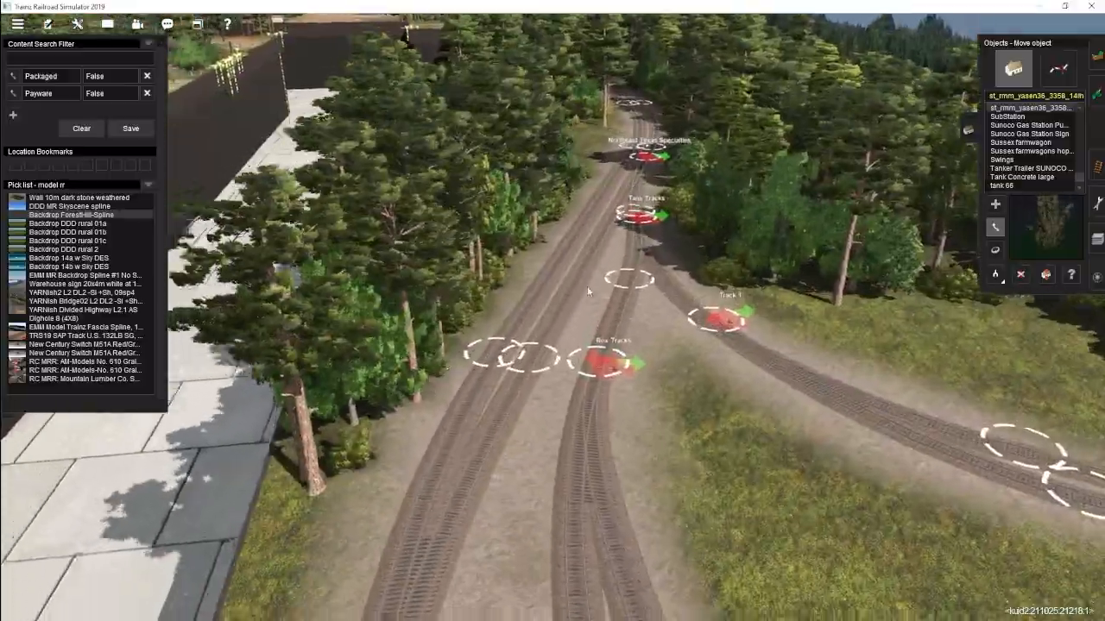
Step: Check the trees on both sides of the main track back towards Jefferson Bulk Terminal
right_click(596, 203)
right_click(509, 259)
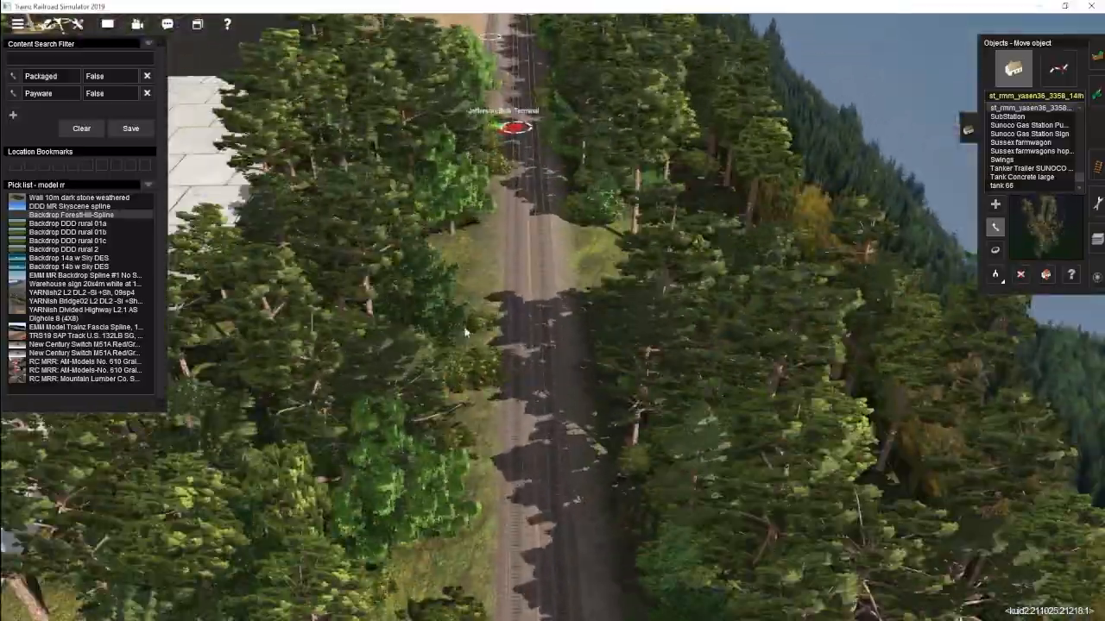
scroll(466, 332, "up", 3)
key("Left")
right_click(564, 274)
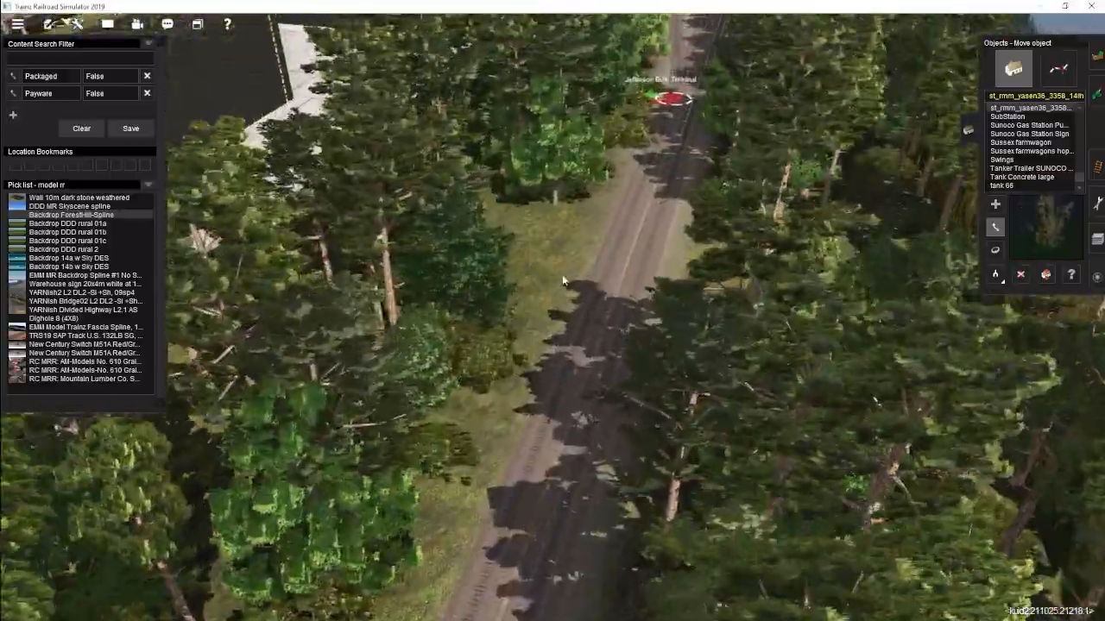
key("Right")
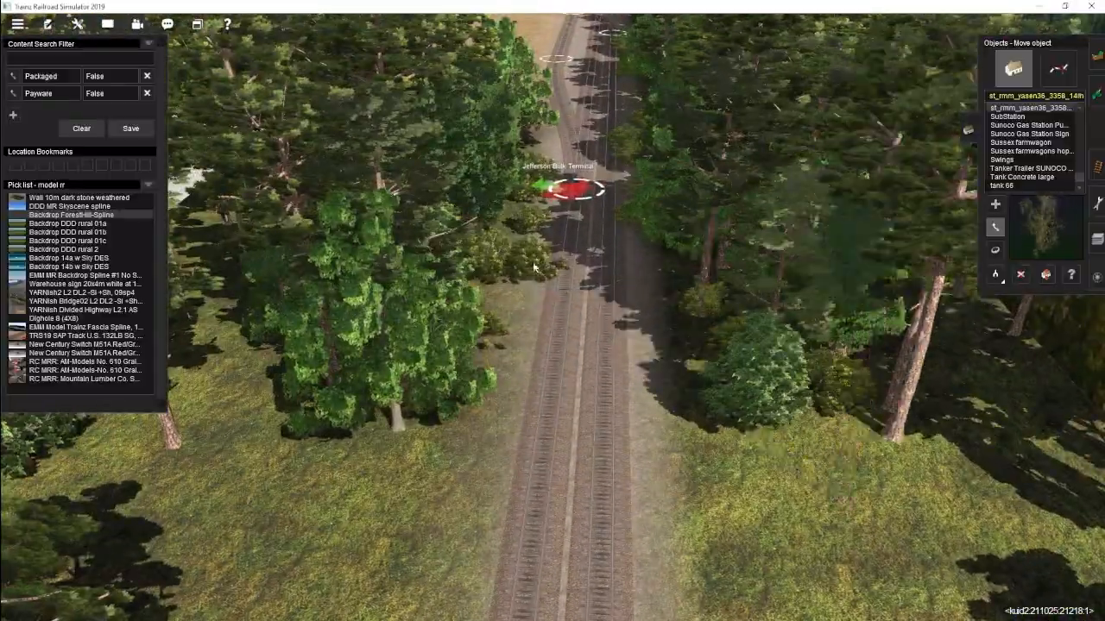
Step: Inspect the trees along both sides of the main track around Jefferson Bulk Terminal and the sandy clearing for rail clearance
right_click(563, 200)
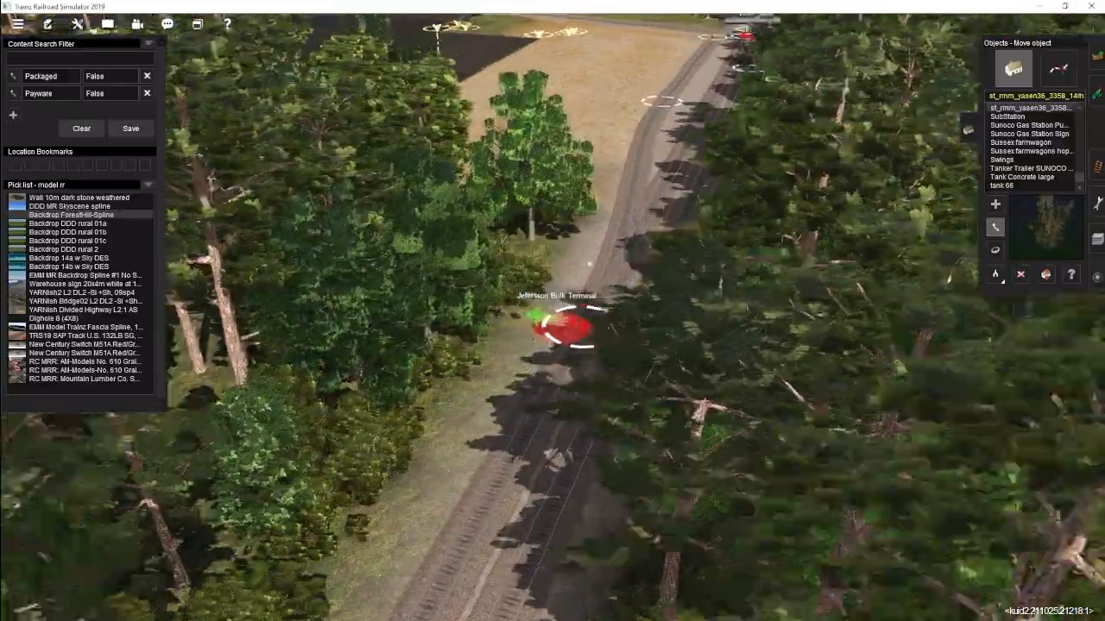
right_click(589, 221)
key("Right")
right_click(582, 291)
key("Right")
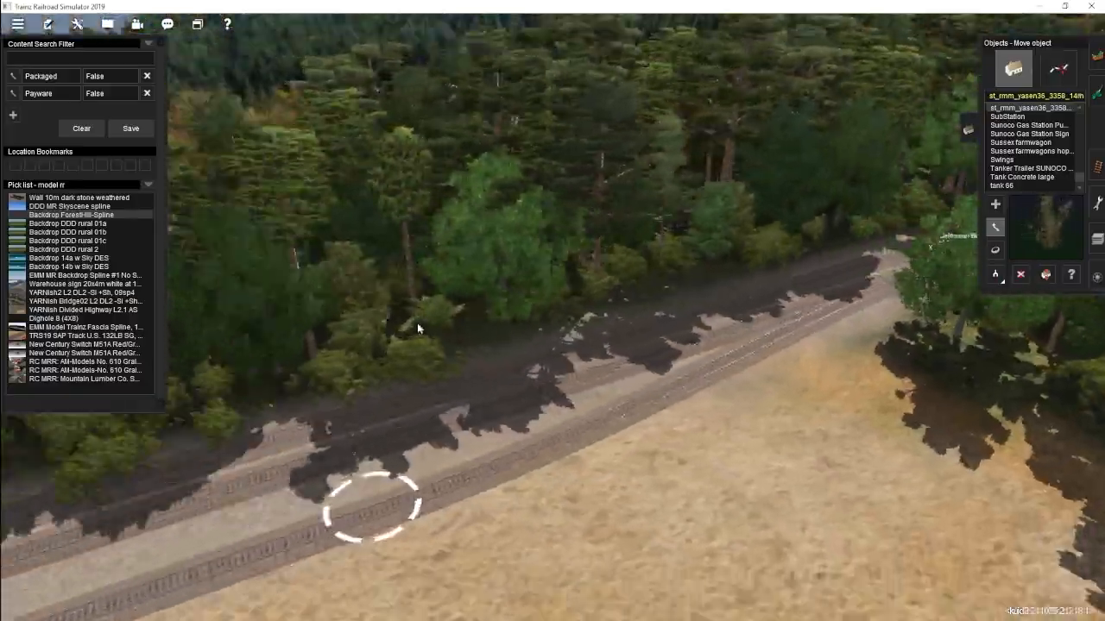
right_click(416, 323)
right_click(303, 412)
key("Left")
key("Right")
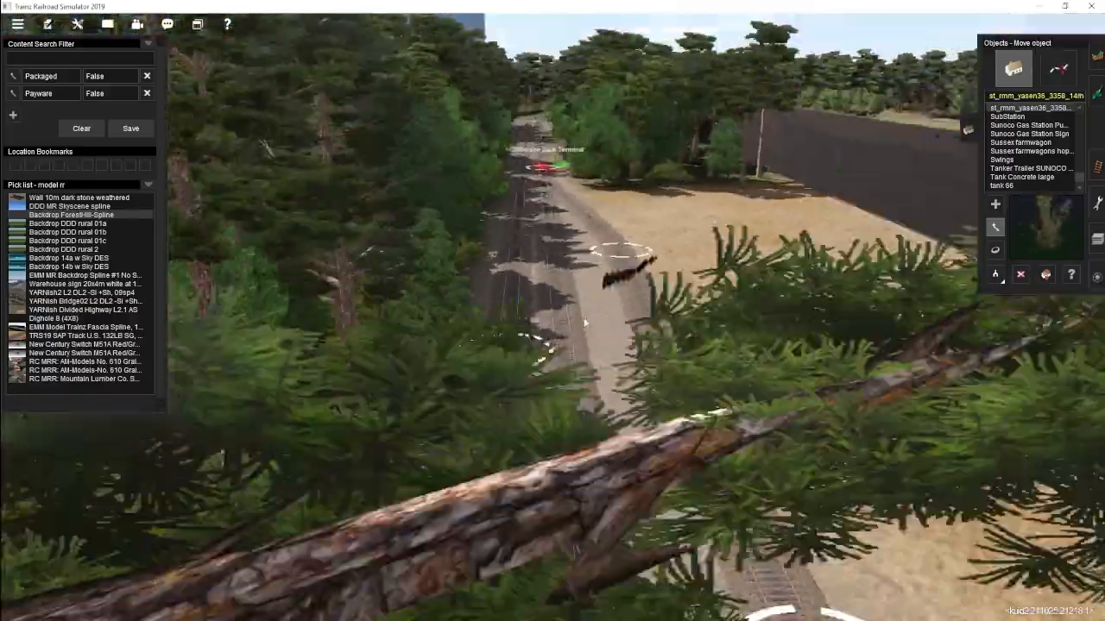
right_click(587, 317)
right_click(529, 253)
right_click(555, 250)
scroll(547, 230, "down", 5)
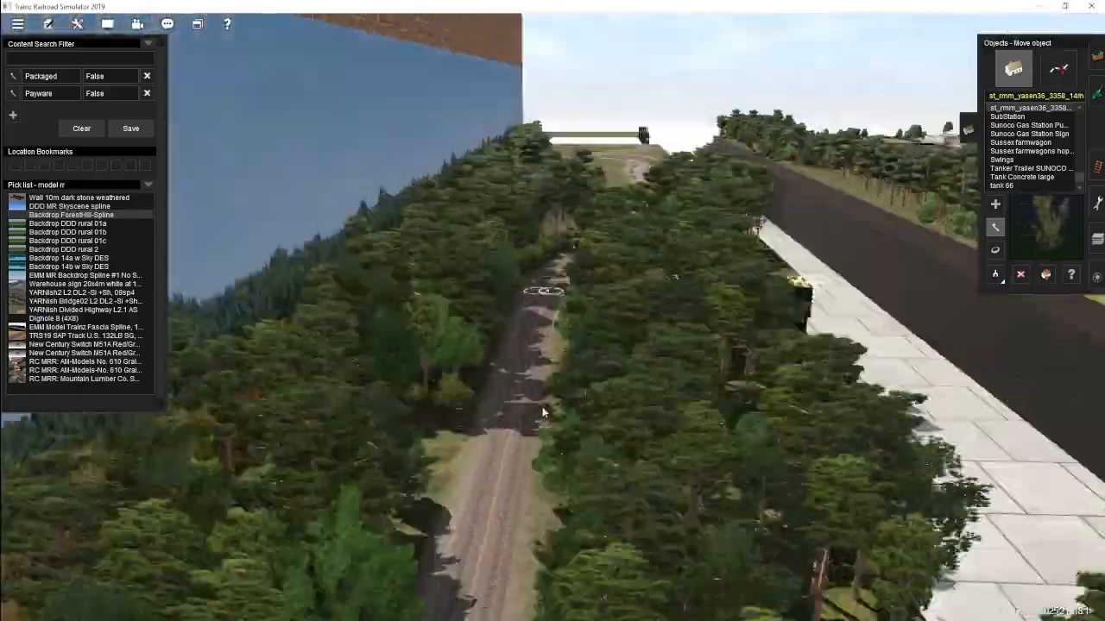
Step: Examine the forest strip beside the main track from above, continuing as far as the West Fraser junction
right_click(543, 412)
key("Left")
scroll(517, 332, "up", 4)
right_click(518, 331)
key("Left")
scroll(598, 324, "down", 5)
key("Up")
key("Left")
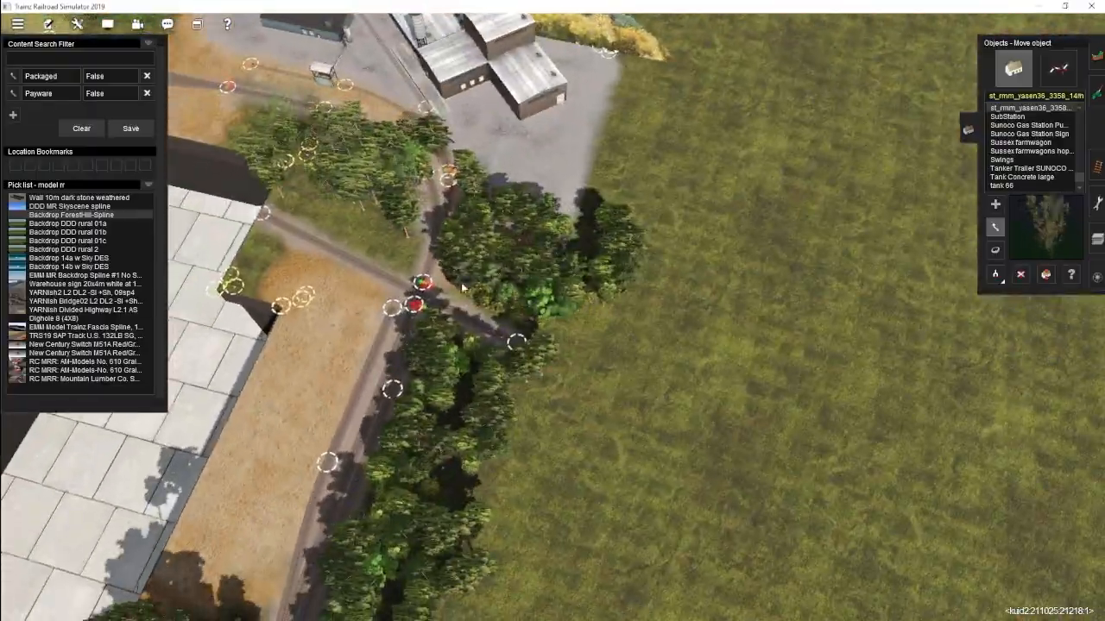
Step: Check the woodland between the West Fraser Chip Track and Jefferson LPG Terminal for trees fouling the curved rails
right_click(442, 287)
scroll(470, 285, "up", 5)
key("Right")
right_click(519, 283)
scroll(520, 283, "down", 5)
key("Up")
key("Left")
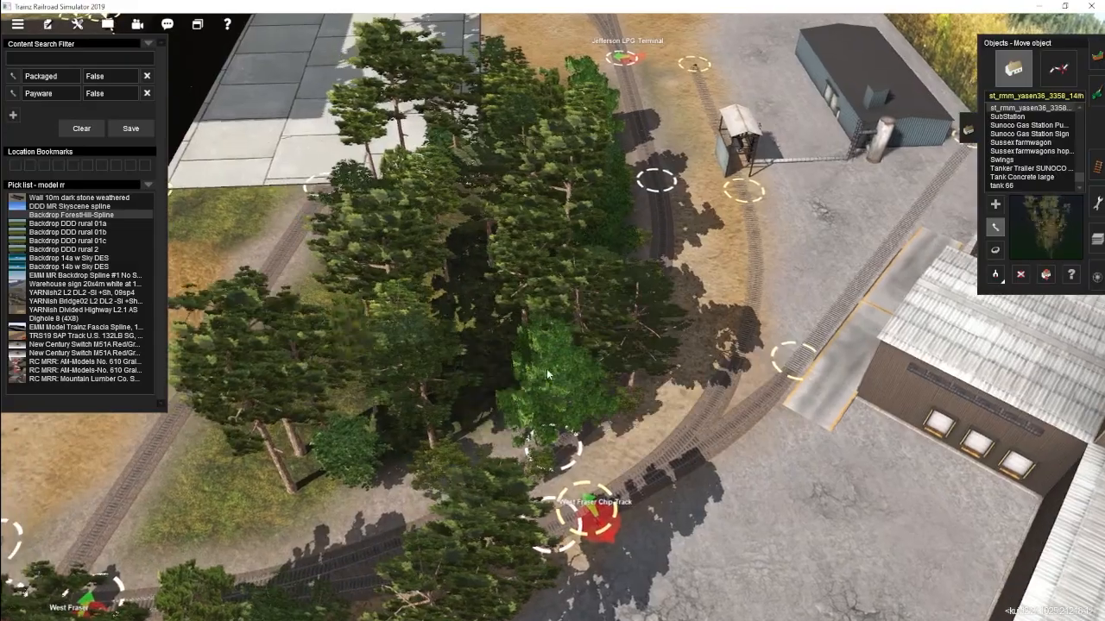
key("Left")
key("Left")
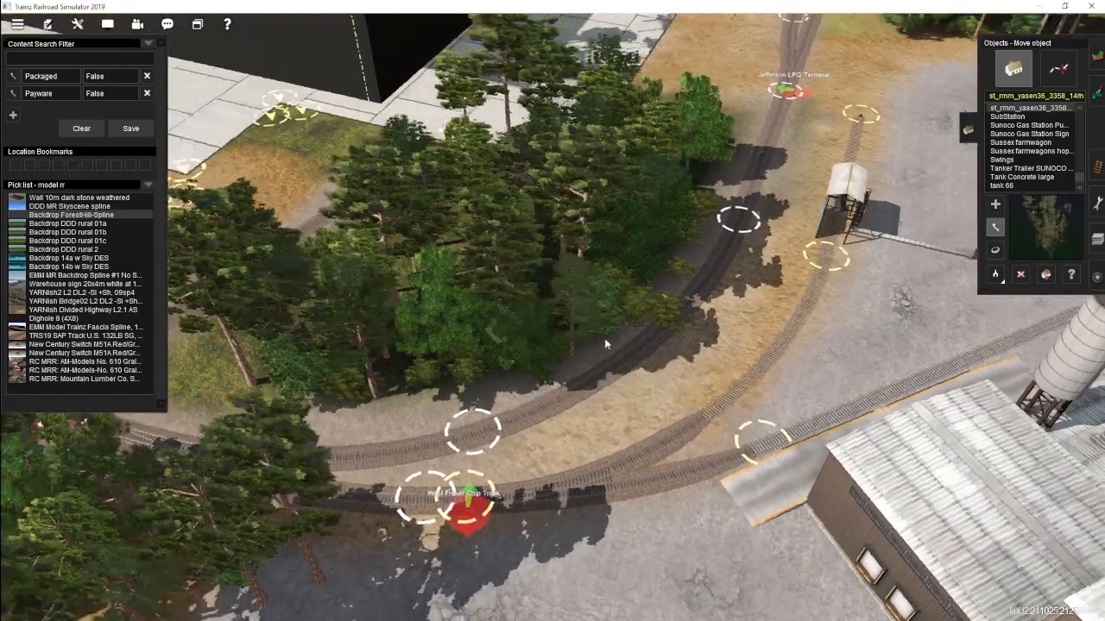
key("Left")
right_click(692, 397)
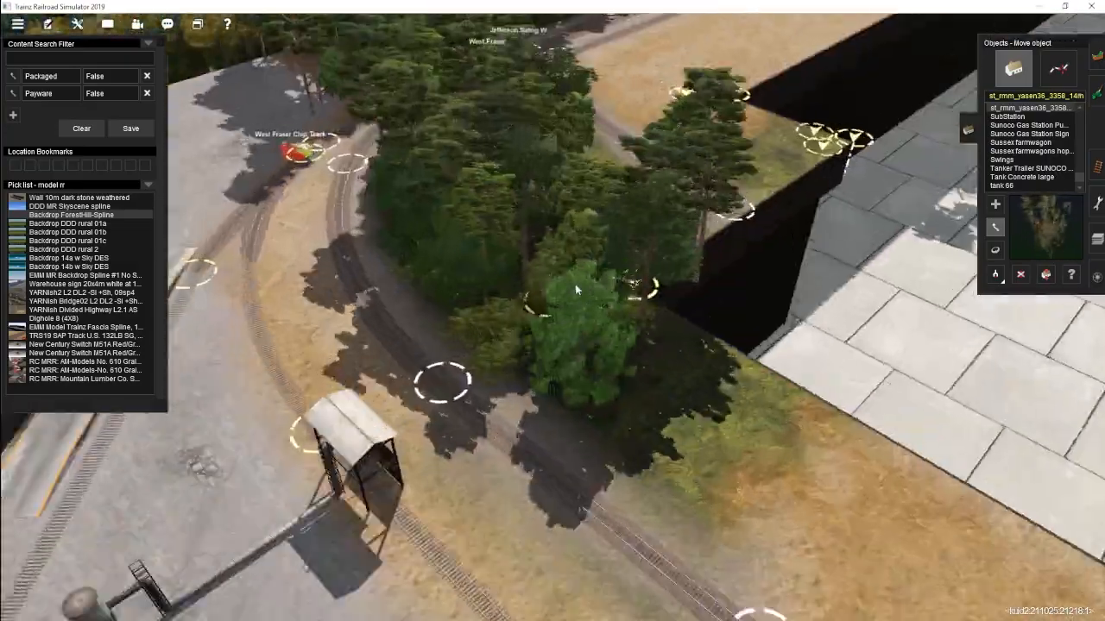
Step: Inspect the woodland from the Jefferson LPG Terminal side round to the spur ending at the layout edge
right_click(575, 284)
key("Down")
right_click(588, 231)
key("Right")
key("Left")
right_click(306, 352)
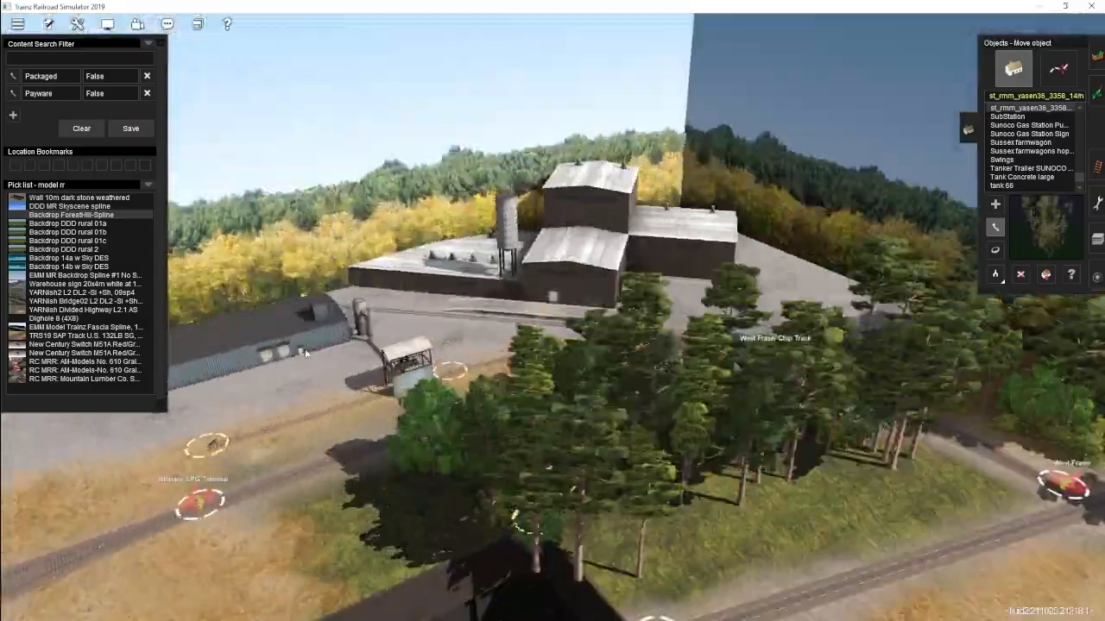
key("Up")
right_click(649, 291)
key("Left")
scroll(535, 301, "up", 2)
key("Left")
key("Down")
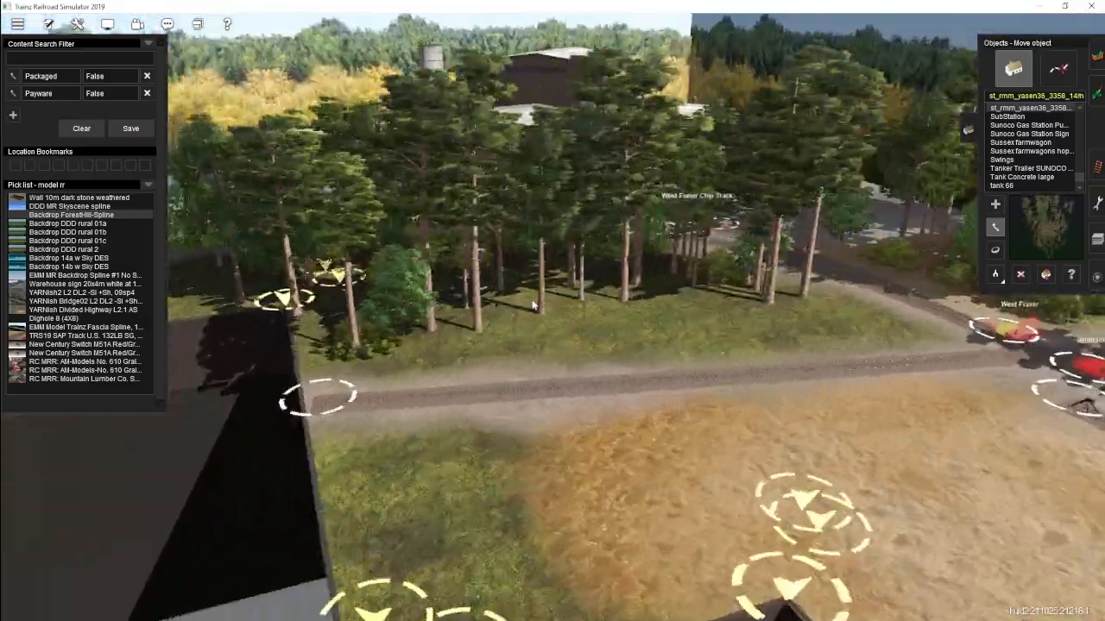
Step: Pick up the st_rmm_kust14ge_1628_6m bush and place copies along the woodland edge beside the West Fraser spur
key("Right")
key("Up")
key("Left")
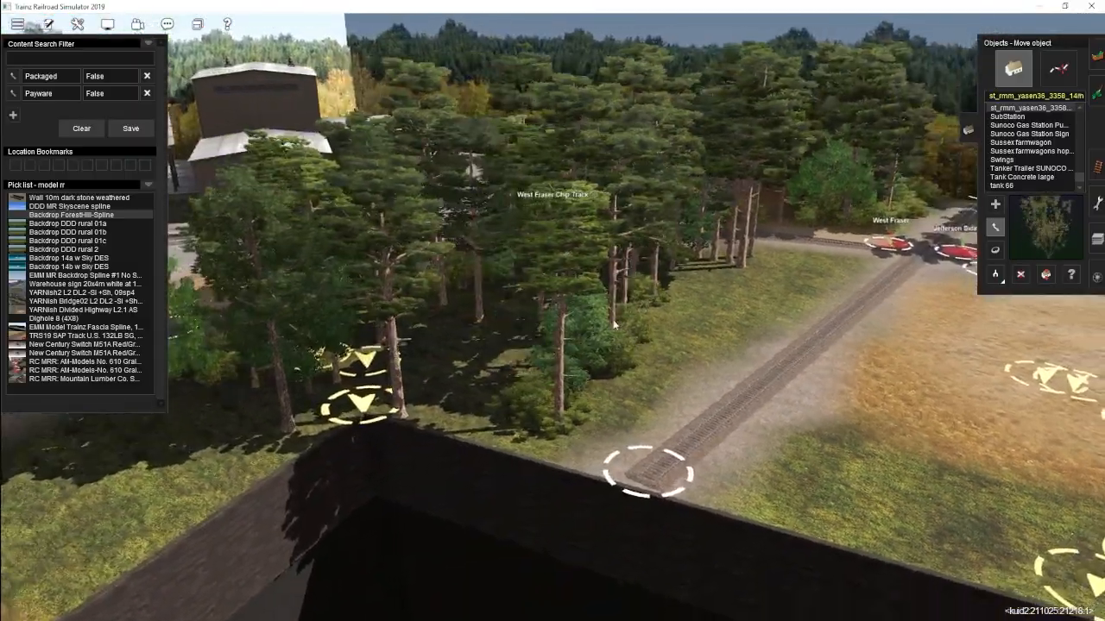
key("Right")
key("g")
left_click(716, 348)
key("Left")
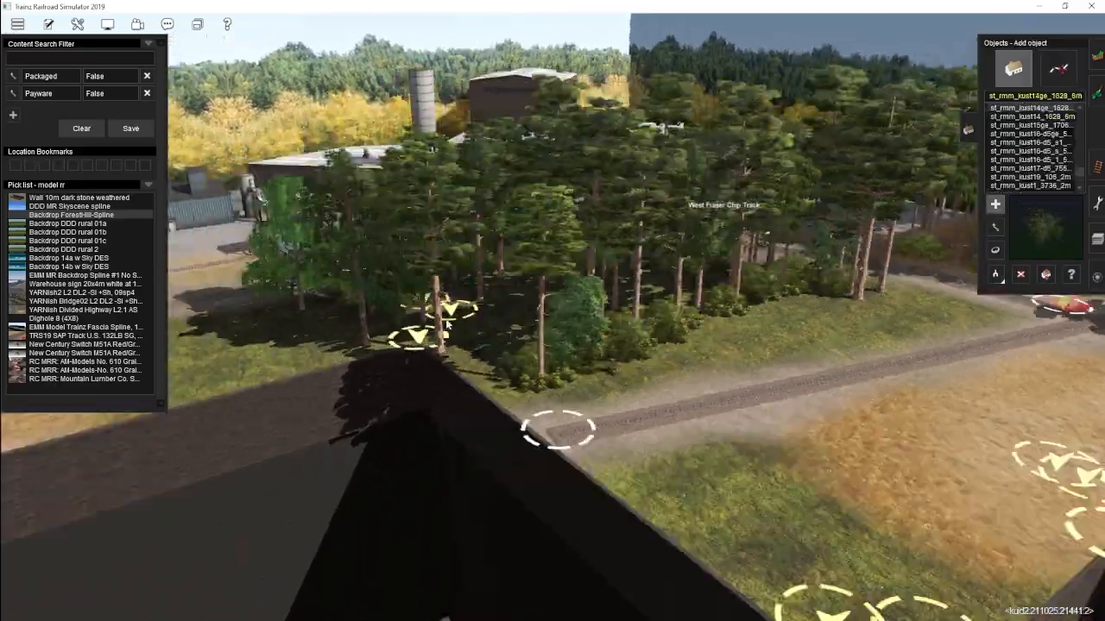
Step: Choose a green PBR ground texture and paint the grass beside the spur leading to West Fraser
right_click(553, 301)
key("Right")
key("Right")
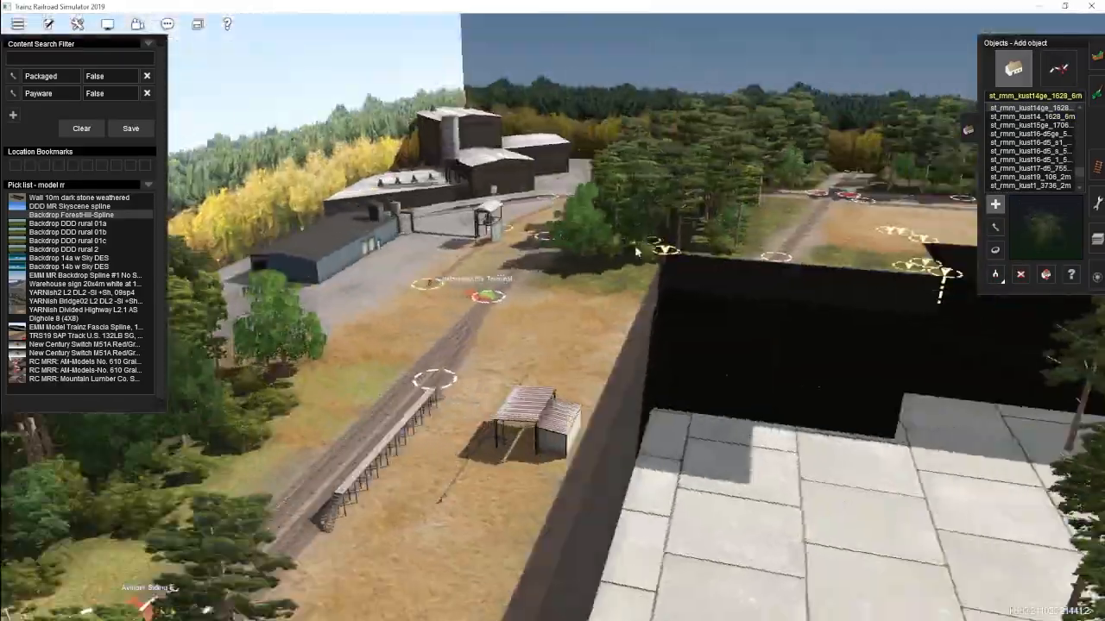
right_click(643, 250)
left_click(1097, 93)
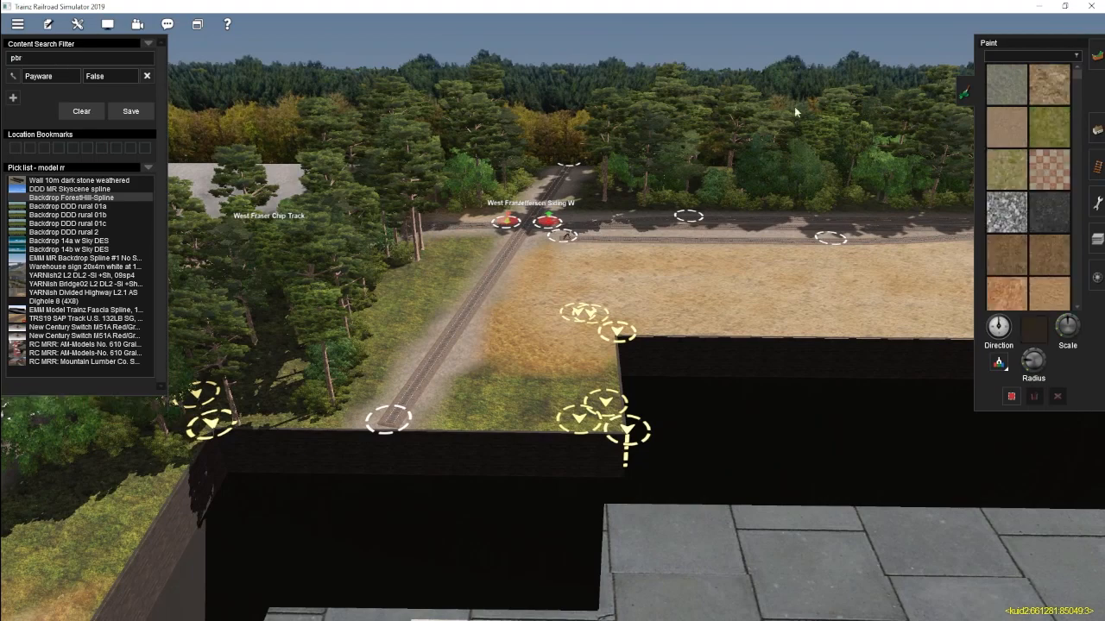
scroll(1039, 138, "down", 10)
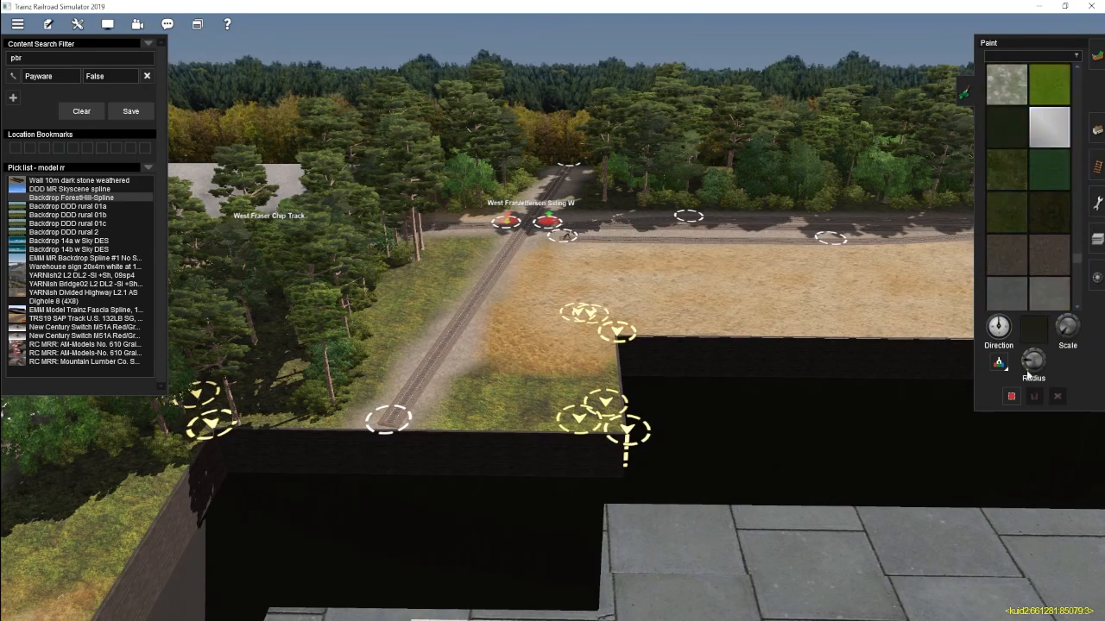
key("Up")
left_click_drag(544, 309, 571, 326)
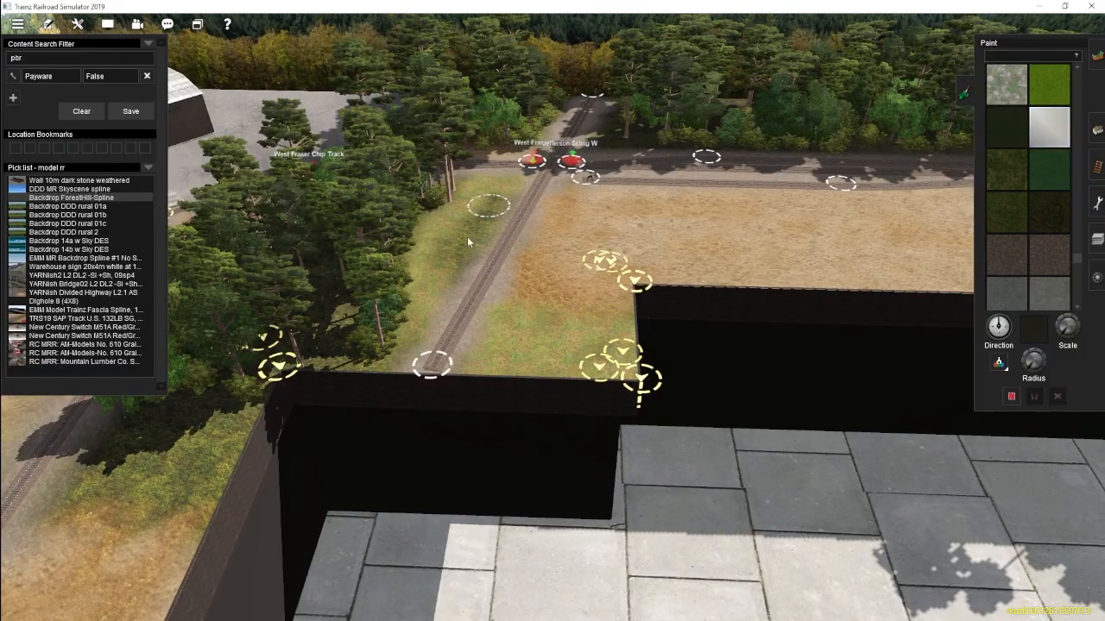
Step: Continue painting the grass around the West Fraser junction and beside Track 1, and undo the last paint stroke
right_click(571, 155)
key("Left")
key("Right")
left_click_drag(617, 279, 587, 354)
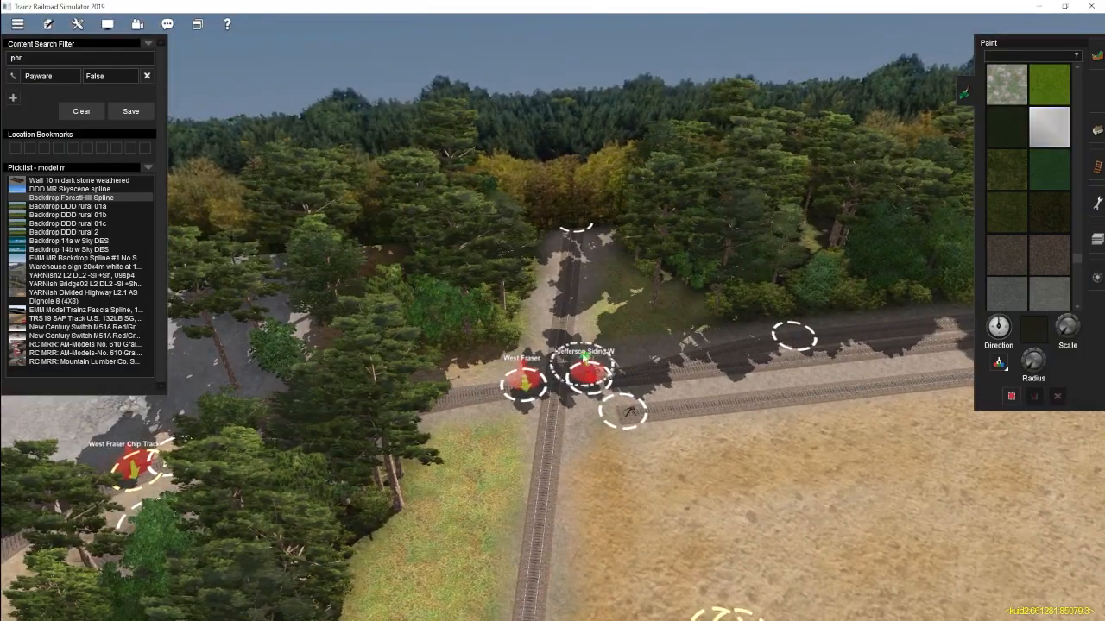
key("F3")
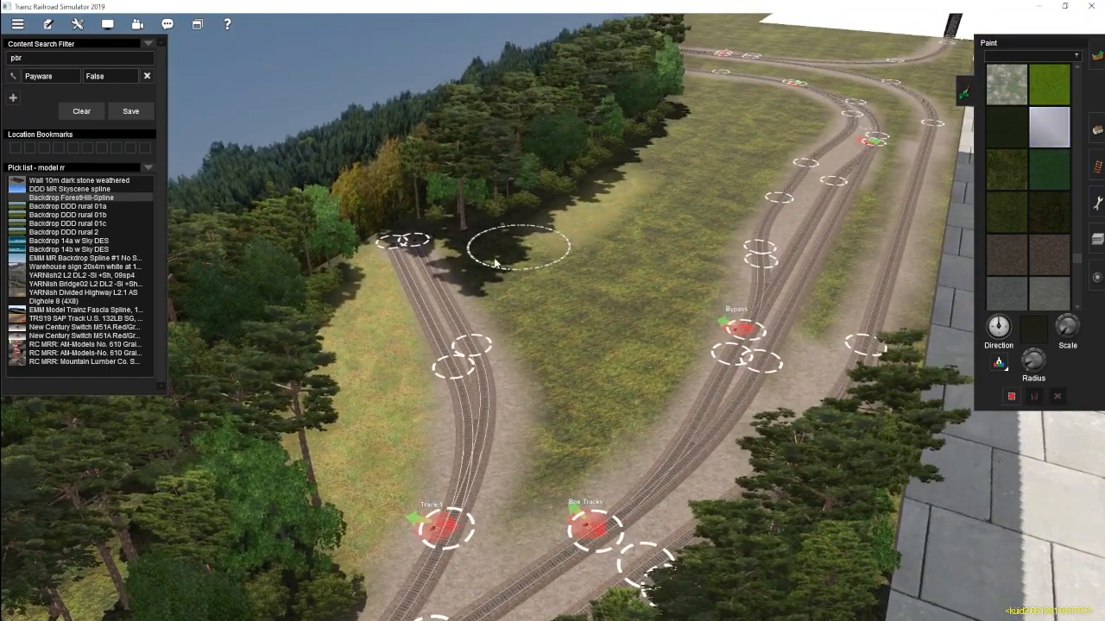
key("ctrl+z")
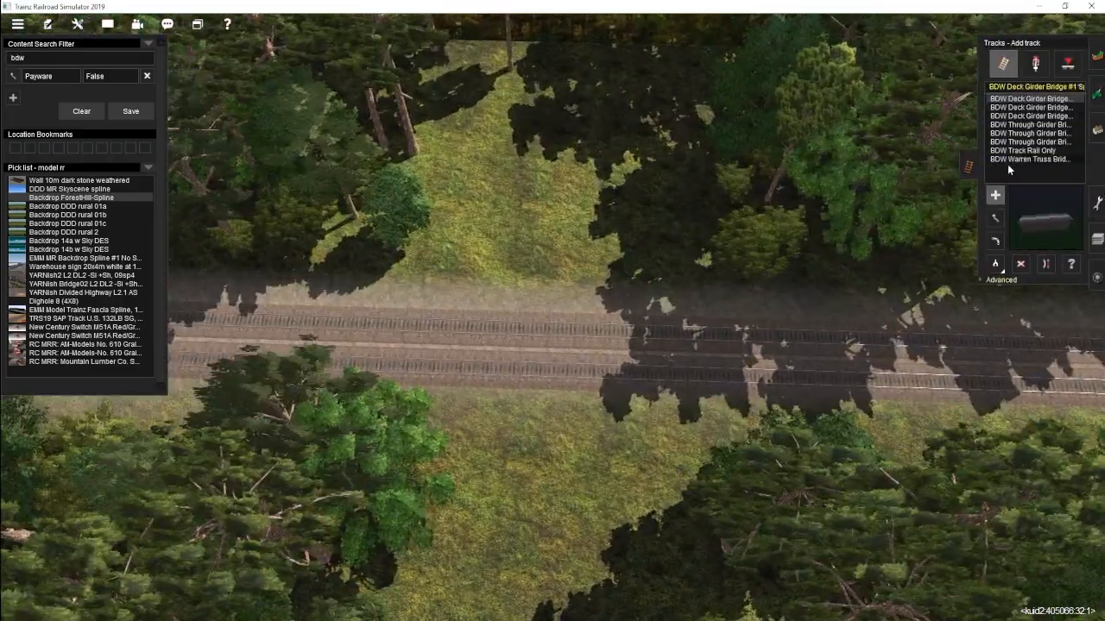
Step: Lay BDW Through Girder Bridge splines over both main tracks in the clearing, inserting spline points and straightening the bridge
left_click(1029, 139)
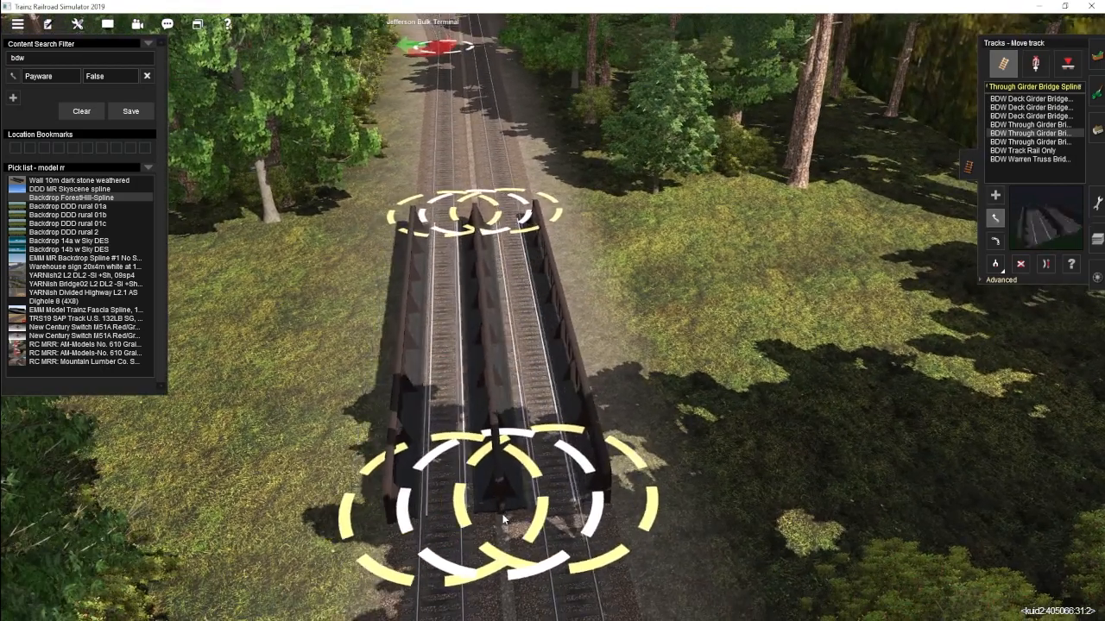
left_click(1003, 63)
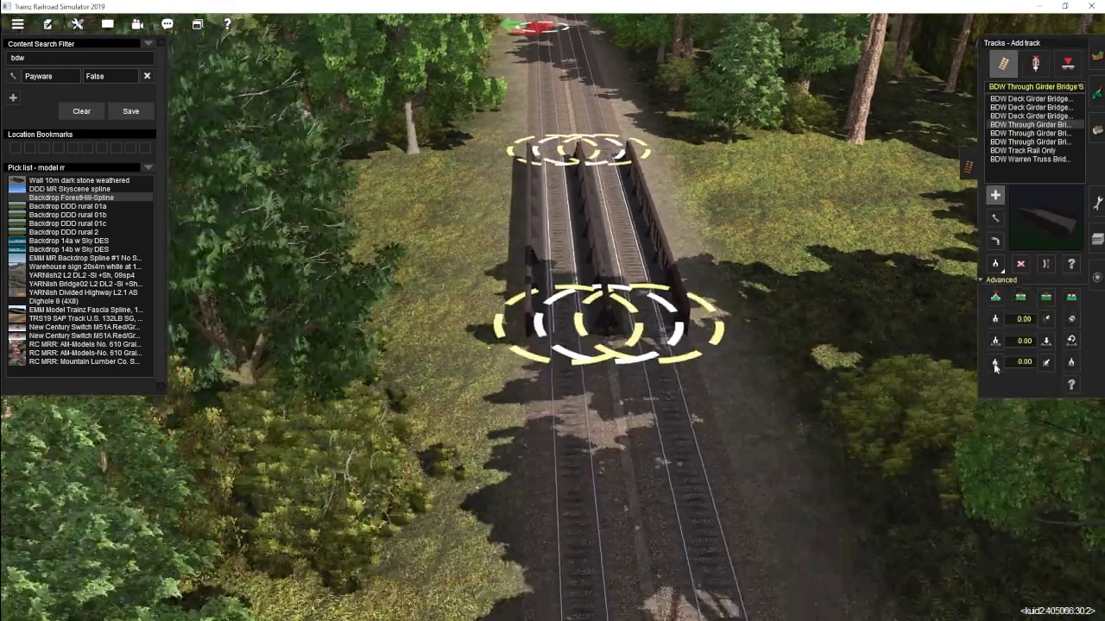
left_click(1046, 363)
left_click(1046, 297)
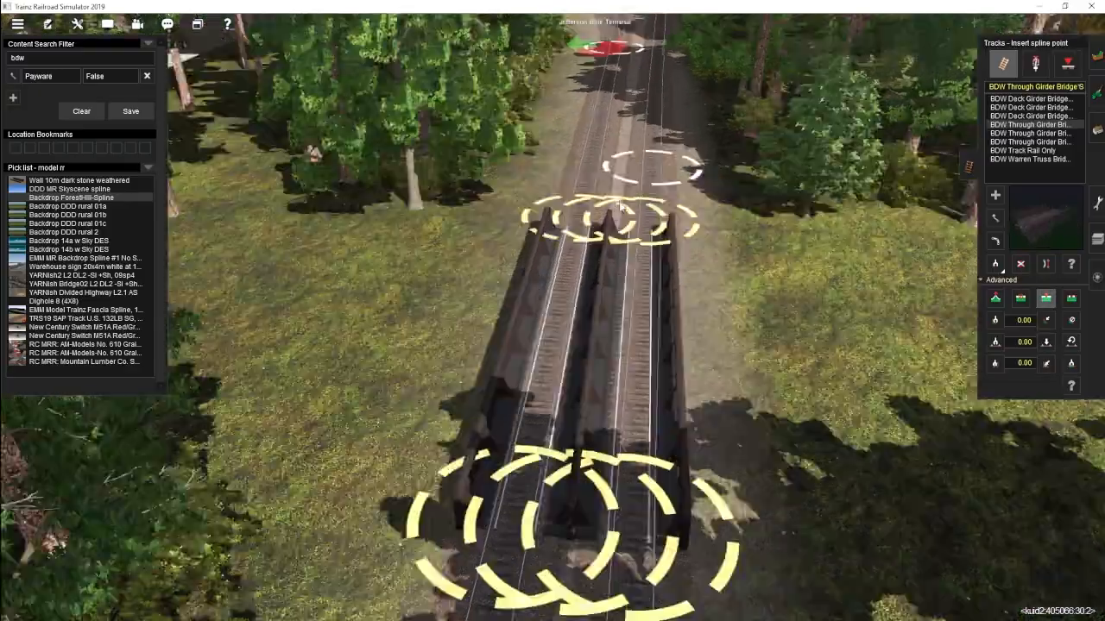
left_click(579, 164)
left_click(1020, 264)
left_click(995, 217)
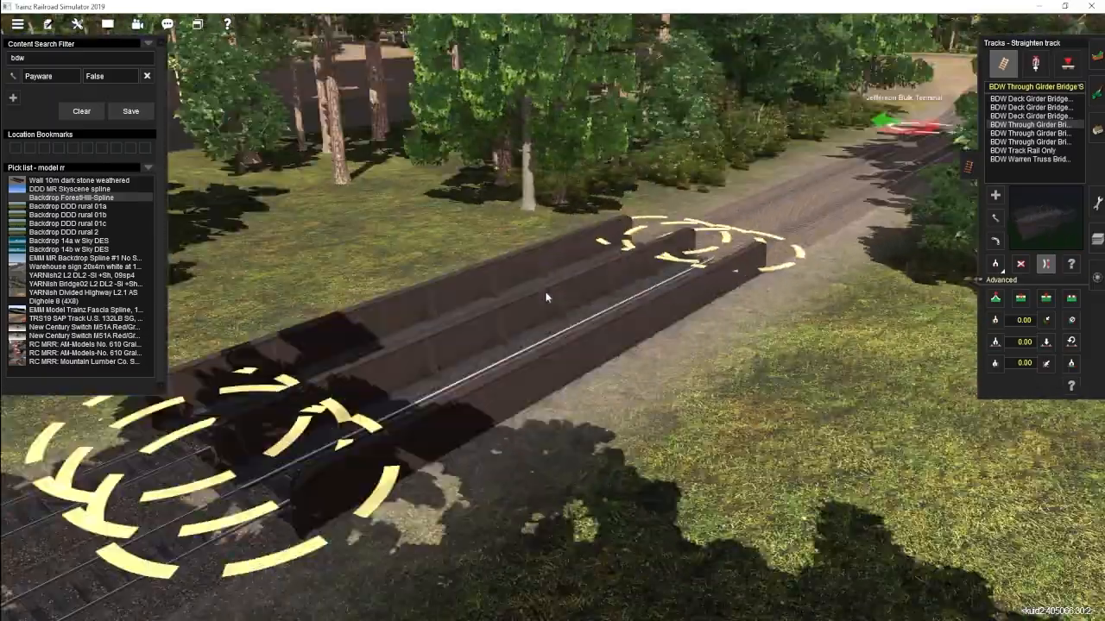
Step: Set the terrain height to -3.00 and lower the ground near the layout edge behind the girder bridge
left_click(1094, 57)
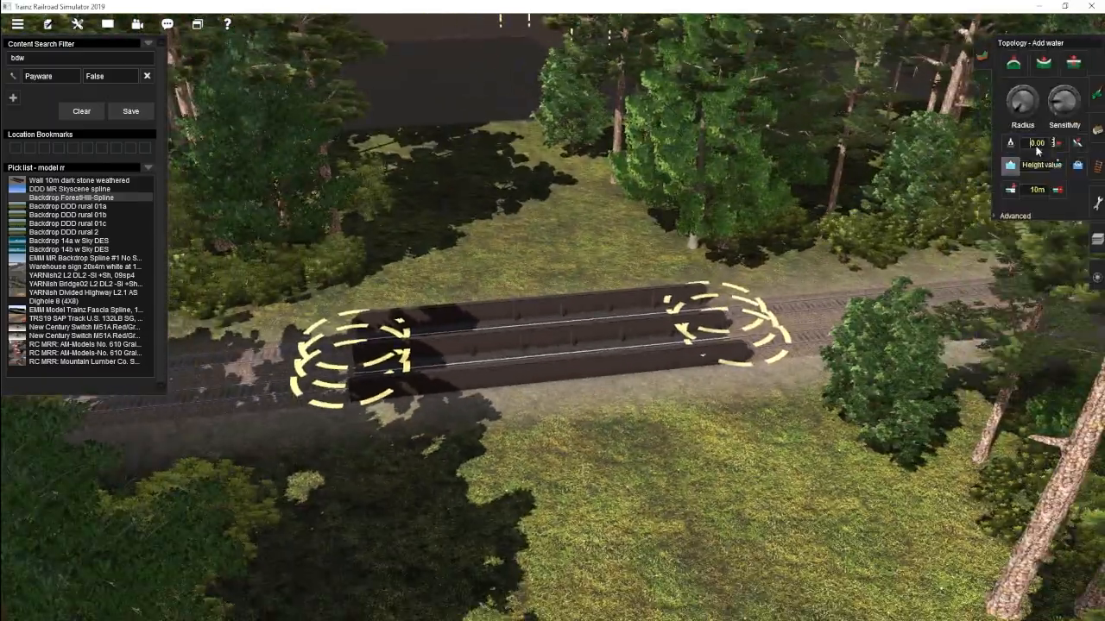
left_click_drag(501, 346, 536, 256)
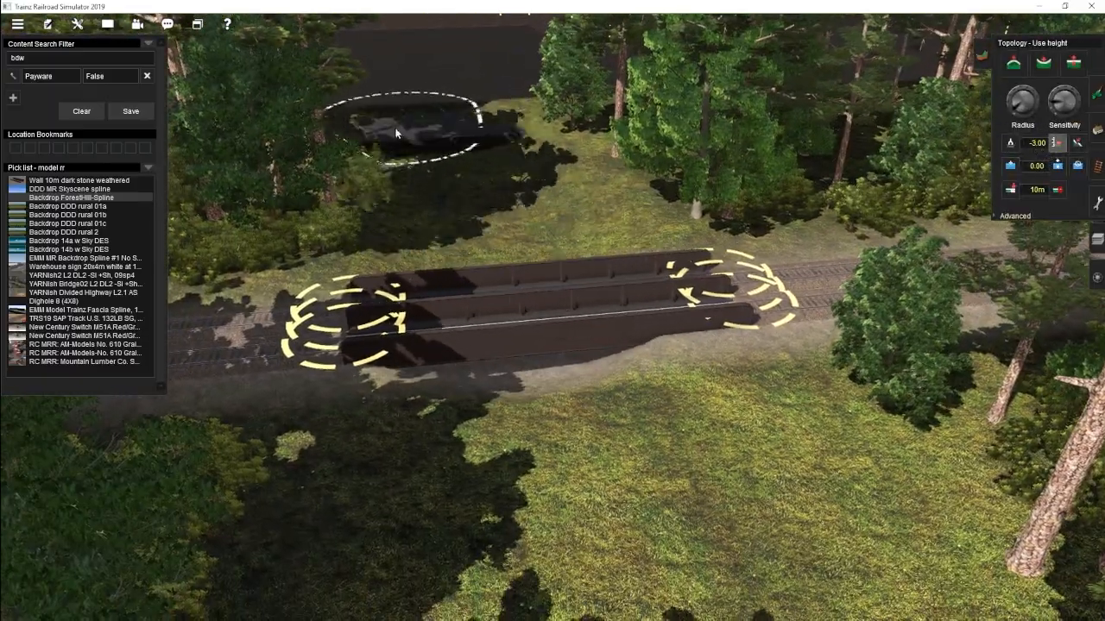
right_click_drag(616, 480, 454, 320)
right_click(653, 274)
Step: Activate applying a vertex height of 0.00 for object splines
key("F3")
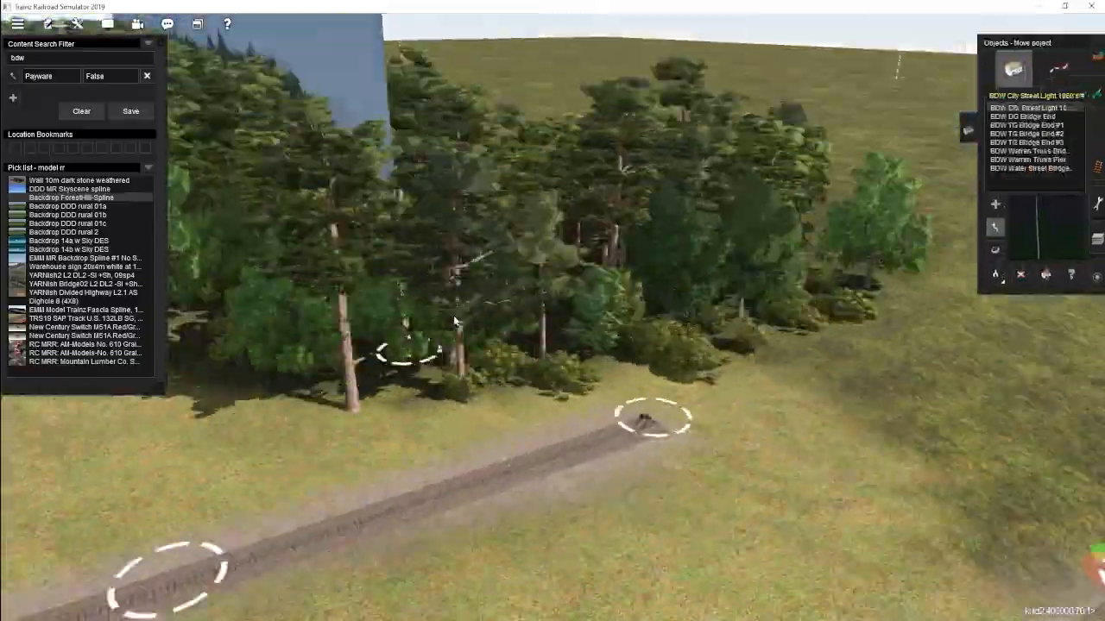
left_click(1058, 69)
left_click(1005, 292)
left_click(1046, 336)
right_click(444, 178)
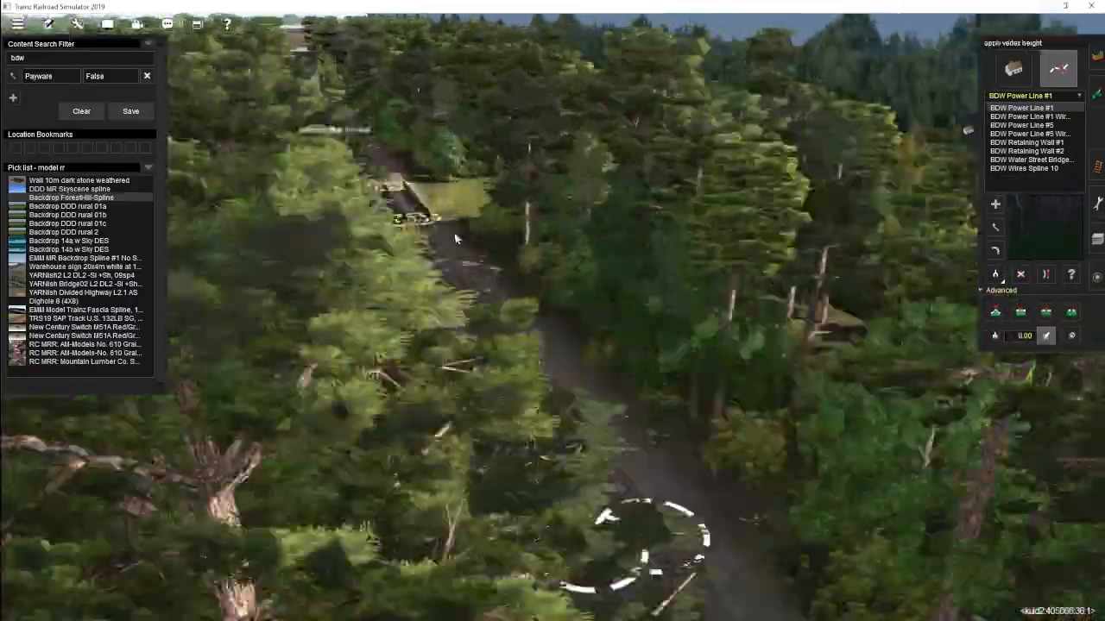
right_click(454, 237)
Step: Apply the -3.00 terrain height to the ground around the girder bridge
key("F1")
scroll(555, 320, "down", 3)
mouse_move(423, 333)
right_mouse_down()
mouse_move(558, 351)
mouse_move(593, 374)
right_mouse_up()
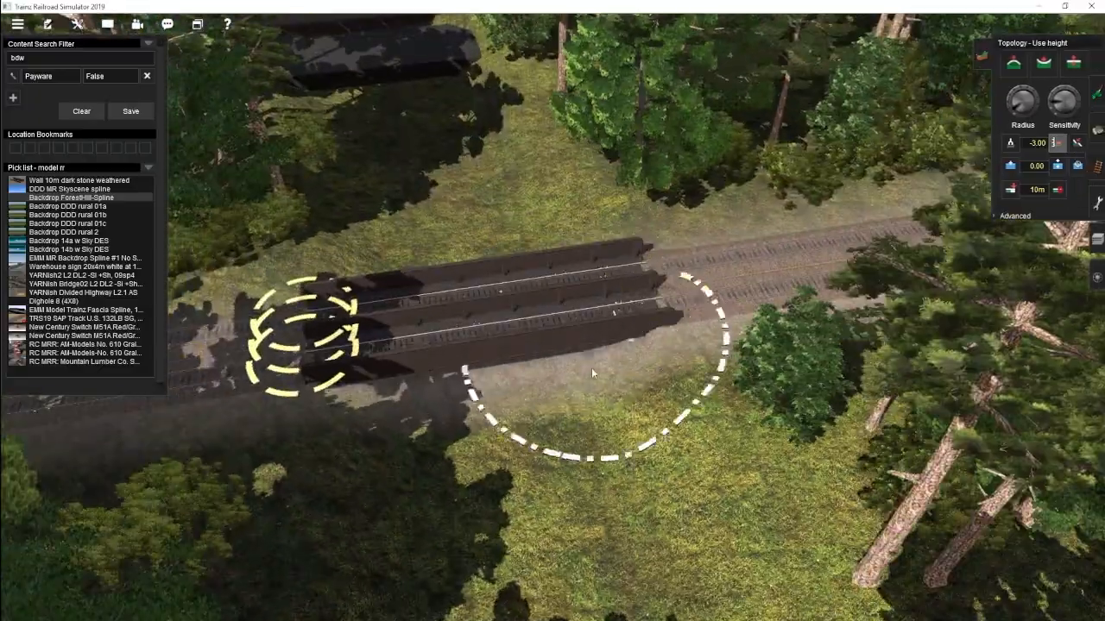
right_click_drag(406, 114, 599, 363)
Step: Add an RRTK 2T Through-truss Abutment at one end of the girder bridge and align it with both tracks
key("F4")
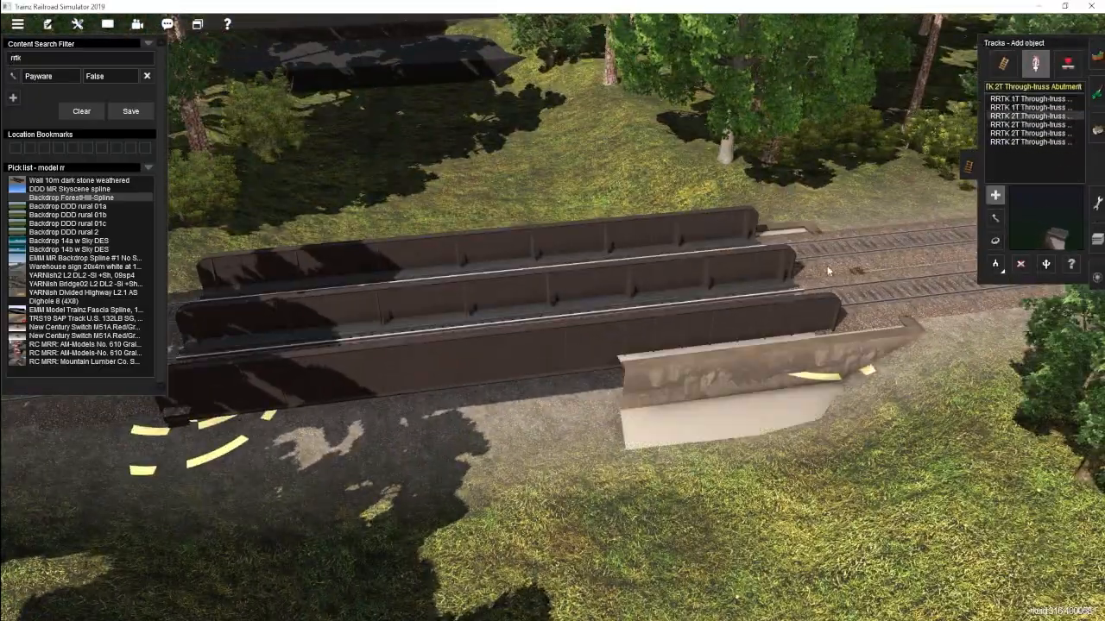
right_click_drag(828, 271, 816, 317)
key("r")
right_click_drag(921, 320, 917, 415)
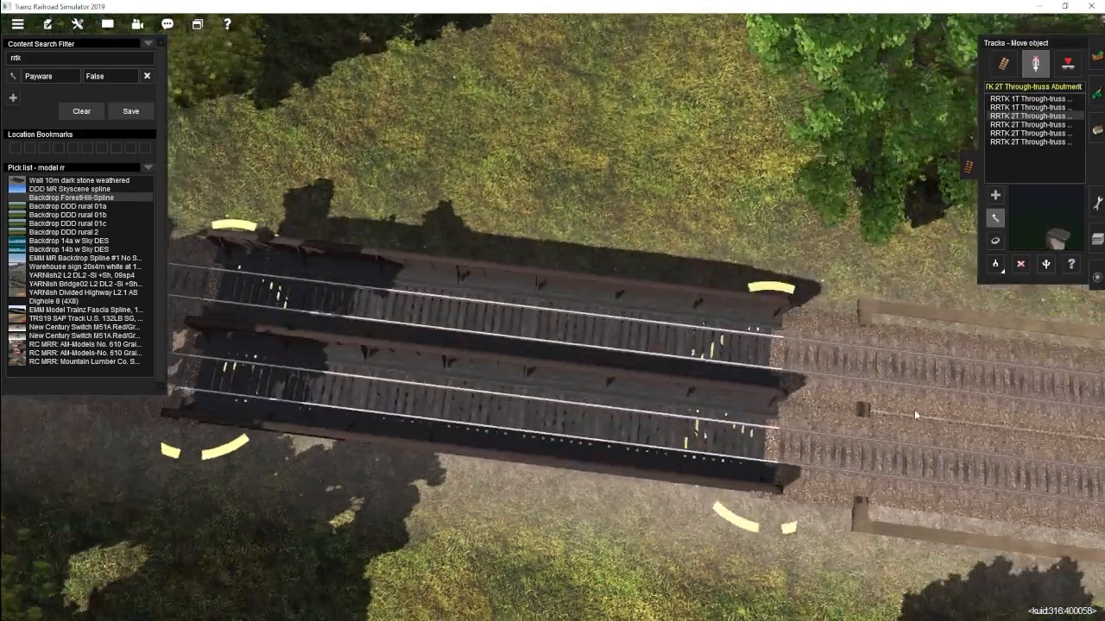
left_click_drag(917, 414, 814, 402)
right_click_drag(814, 402, 537, 321)
Step: Rotate and position an RRTK 2T Through-truss Abutment at the opposite end of the girder bridge
key("r")
left_click_drag(538, 321, 461, 304)
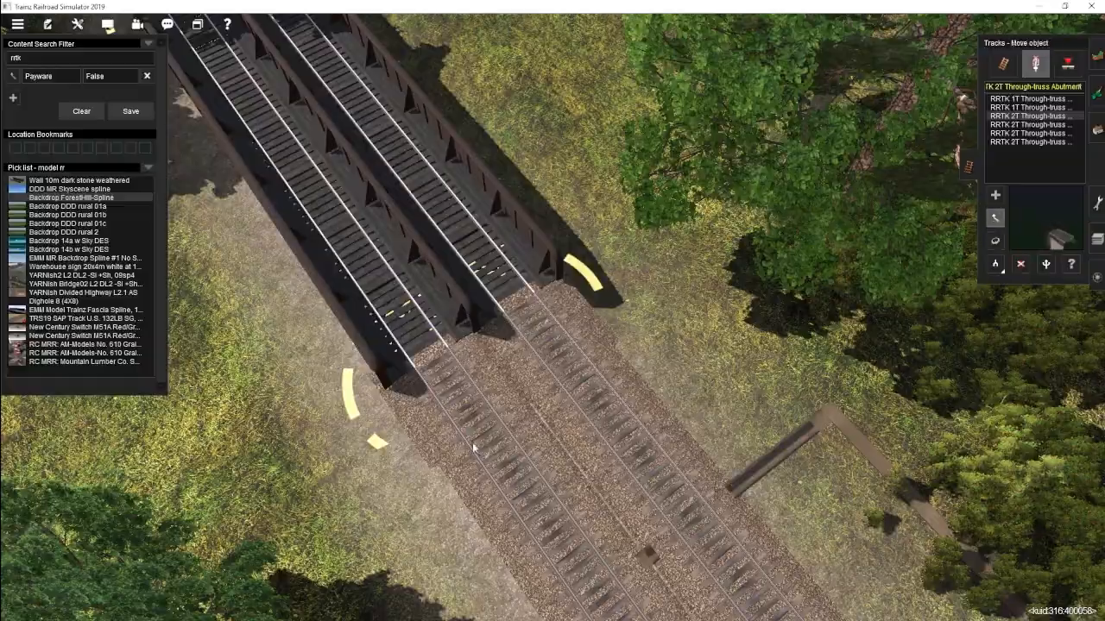
right_click_drag(424, 391, 727, 387)
key("a")
scroll(727, 387, "up", 2)
left_click(483, 387)
key("r")
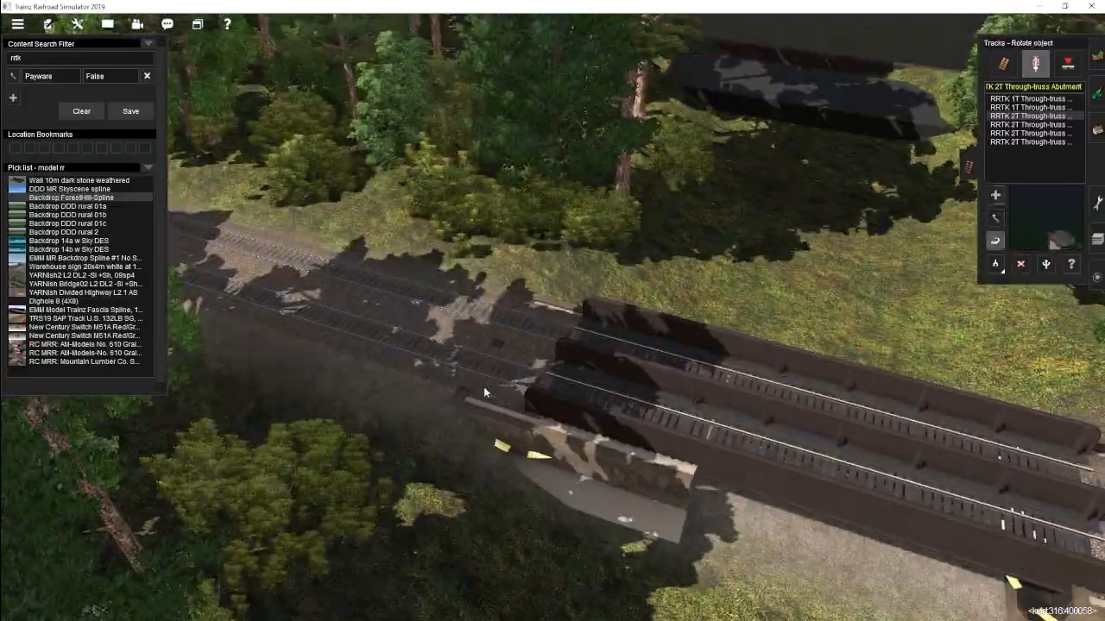
Step: Set the water height to -3.500 and add water along the stream bed on both sides of the girder bridge
scroll(609, 343, "down", 5)
right_click_drag(606, 339, 536, 354)
key("F1")
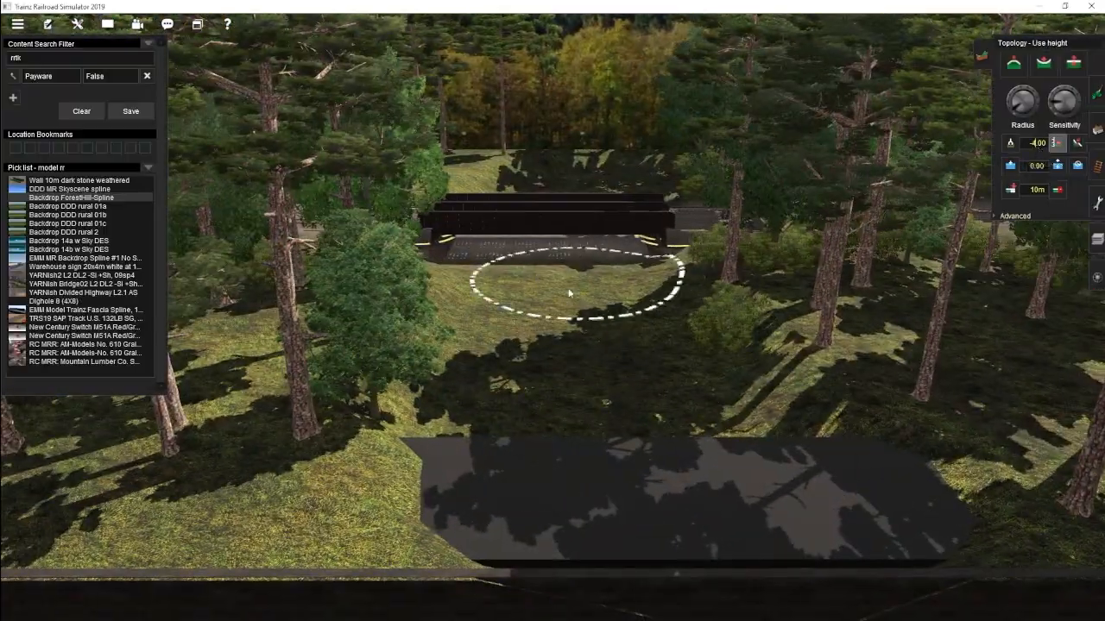
mouse_move(569, 294)
right_mouse_down()
mouse_move(542, 230)
mouse_move(575, 328)
mouse_move(541, 242)
mouse_move(561, 281)
right_mouse_up()
left_click(1042, 167)
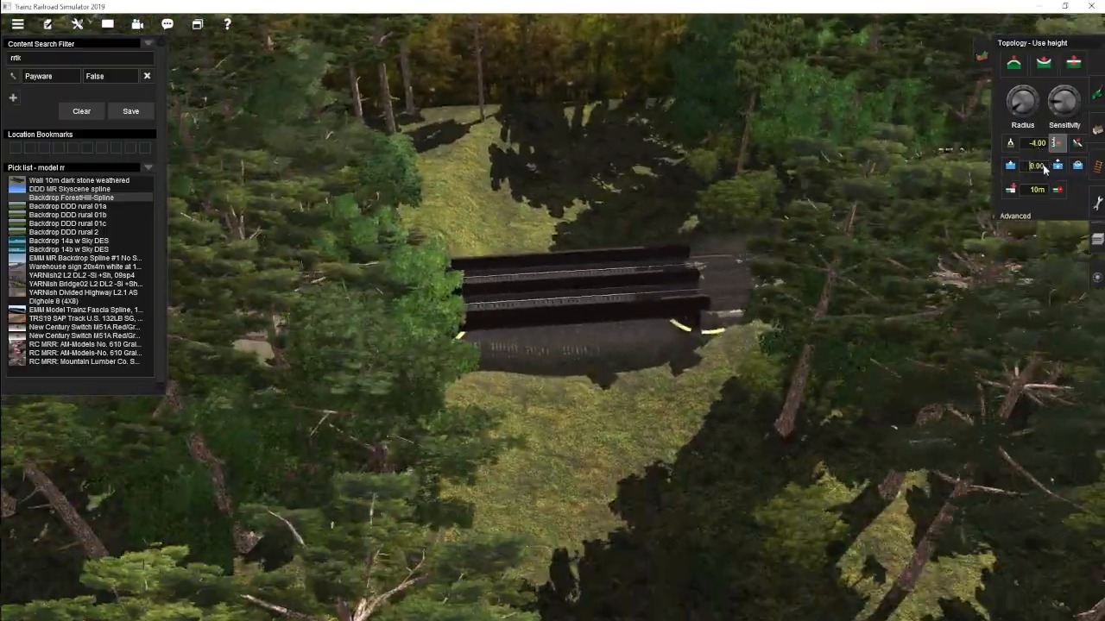
type("3")
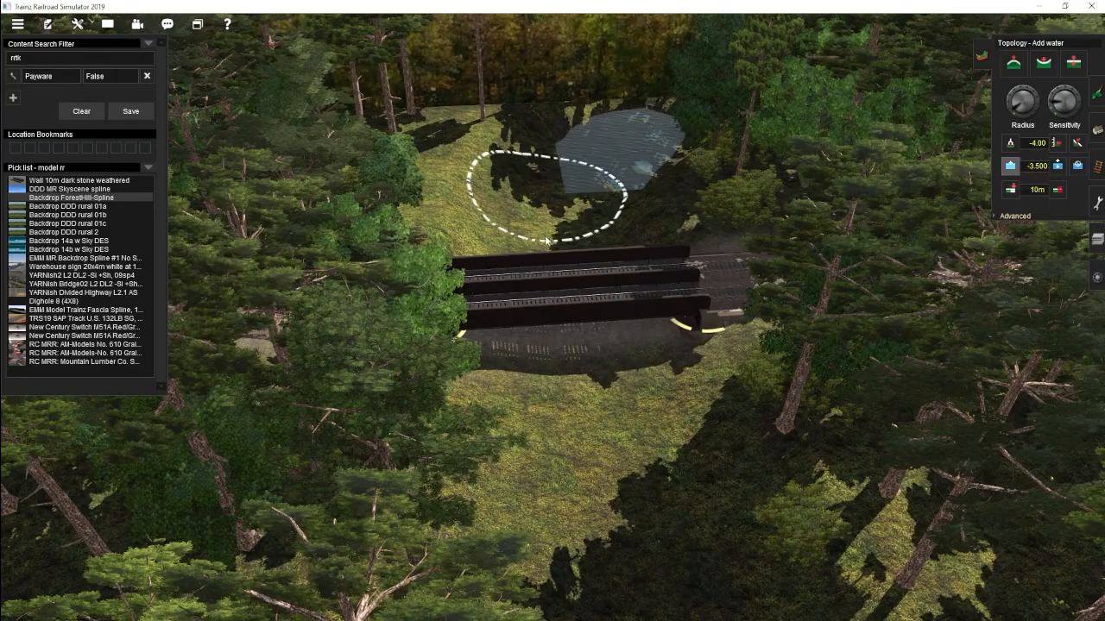
left_click_drag(546, 242, 535, 211)
scroll(535, 211, "down", 5)
right_click_drag(535, 211, 552, 259)
left_click(1077, 166)
mouse_move(604, 302)
right_mouse_down()
mouse_move(535, 308)
mouse_move(553, 285)
right_mouse_up()
scroll(553, 285, "up", 5)
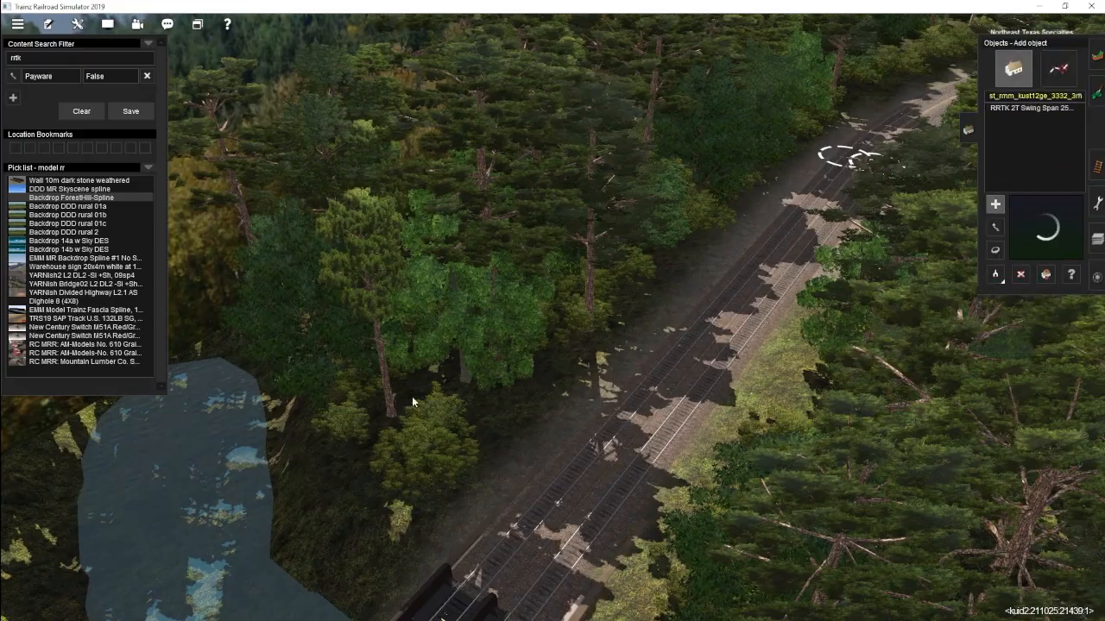
Step: Filter the objects by st_rmm and add bushes along the stream bank
right_click_drag(411, 402, 432, 250)
double_click(16, 58)
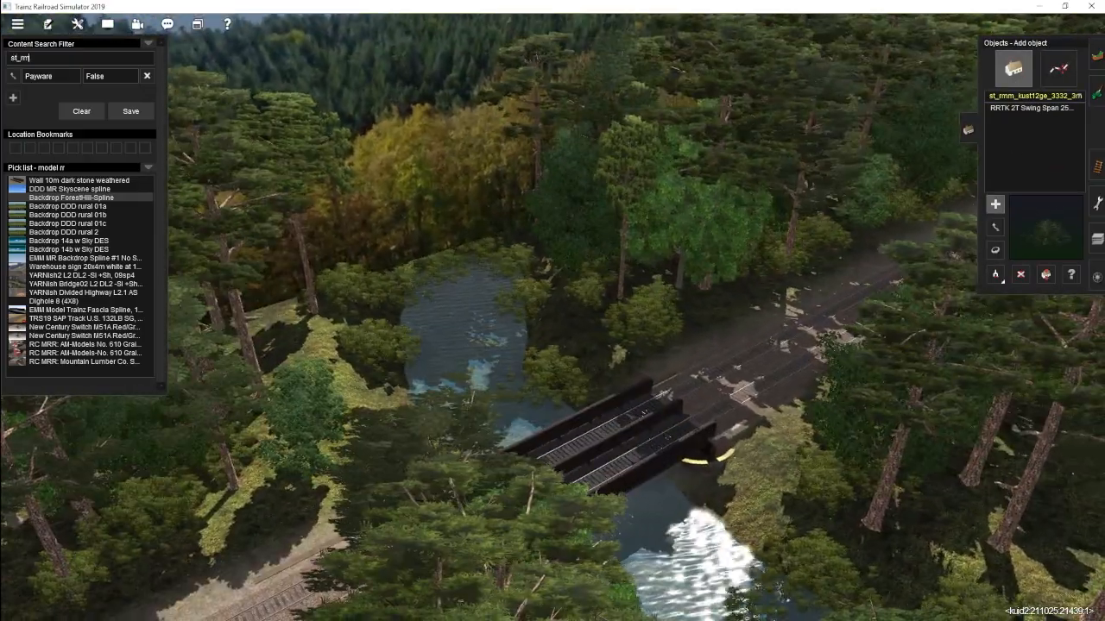
left_click(1027, 118)
mouse_move(604, 310)
right_mouse_down()
mouse_move(457, 349)
mouse_move(553, 319)
mouse_move(629, 385)
mouse_move(633, 304)
mouse_move(590, 302)
right_mouse_up()
left_click(1030, 126)
right_click_drag(523, 470, 641, 273)
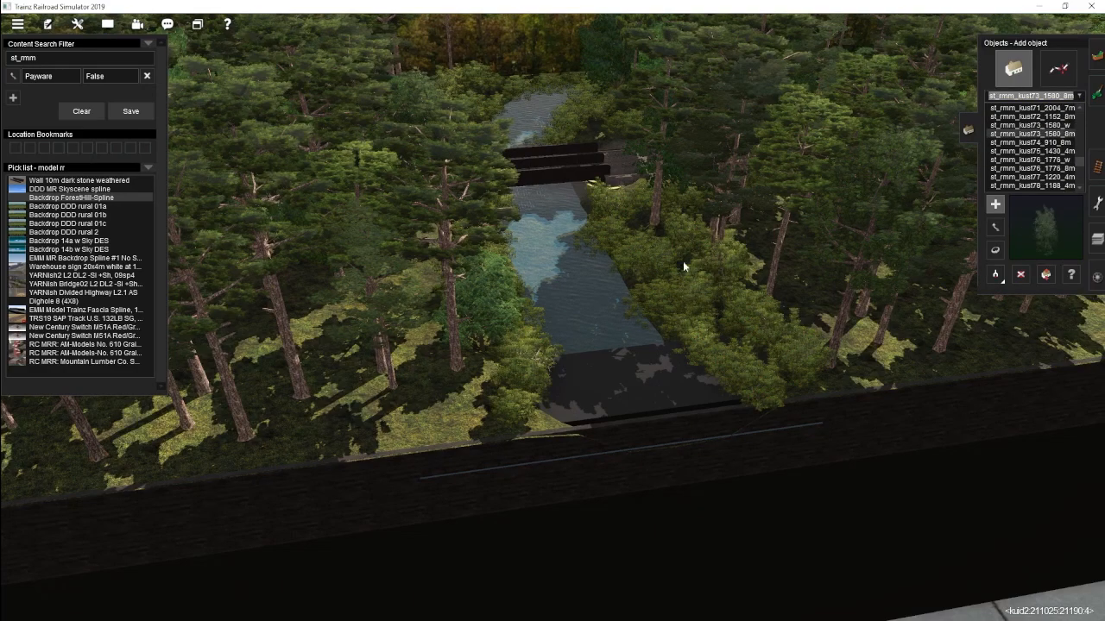
Step: Add more st_rmm_kust bushes, including st_rmm_kust73_1580_8m, along both stream banks down to the layout edge
mouse_move(490, 343)
right_mouse_down()
mouse_move(560, 296)
mouse_move(623, 310)
mouse_move(547, 313)
mouse_move(571, 332)
mouse_move(533, 414)
mouse_move(572, 305)
mouse_move(668, 313)
mouse_move(623, 302)
mouse_move(734, 240)
right_mouse_up()
scroll(561, 296, "up", 5)
left_click(1031, 135)
scroll(572, 332, "up", 4)
scroll(532, 414, "down", 5)
scroll(735, 240, "down", 5)
Step: Filter the ground textures by pbr and paint a PBR gravel texture over the stream bed
left_click(1097, 93)
left_click_drag(52, 57, 5, 66)
type("pbr")
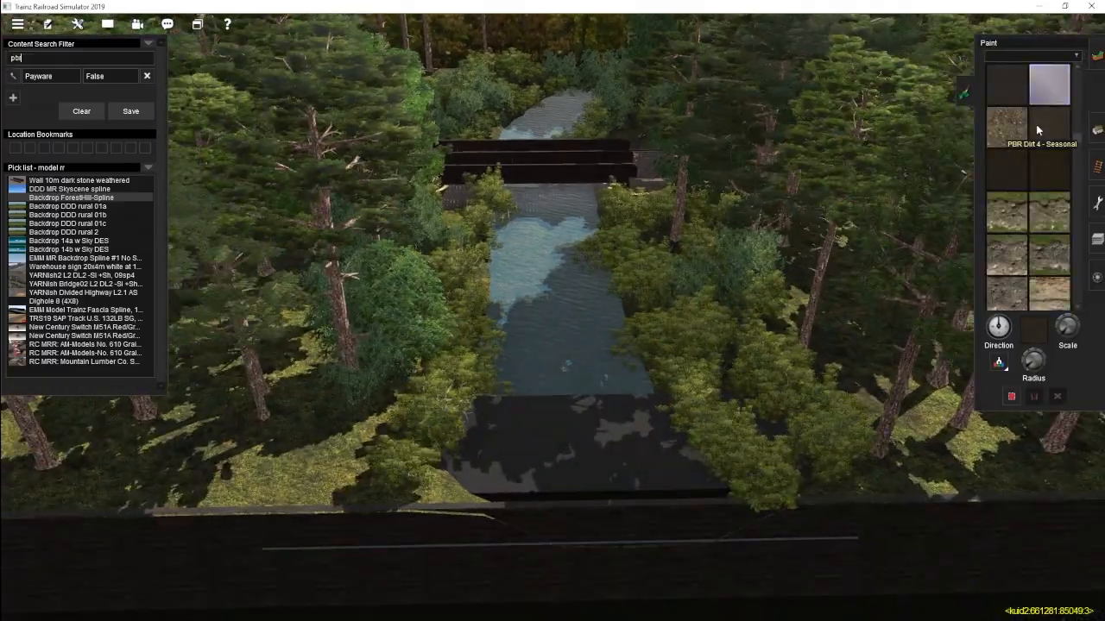
left_click_drag(550, 223, 536, 274)
right_click_drag(537, 274, 585, 414)
left_click_drag(584, 415, 612, 382)
right_click_drag(612, 383, 604, 319)
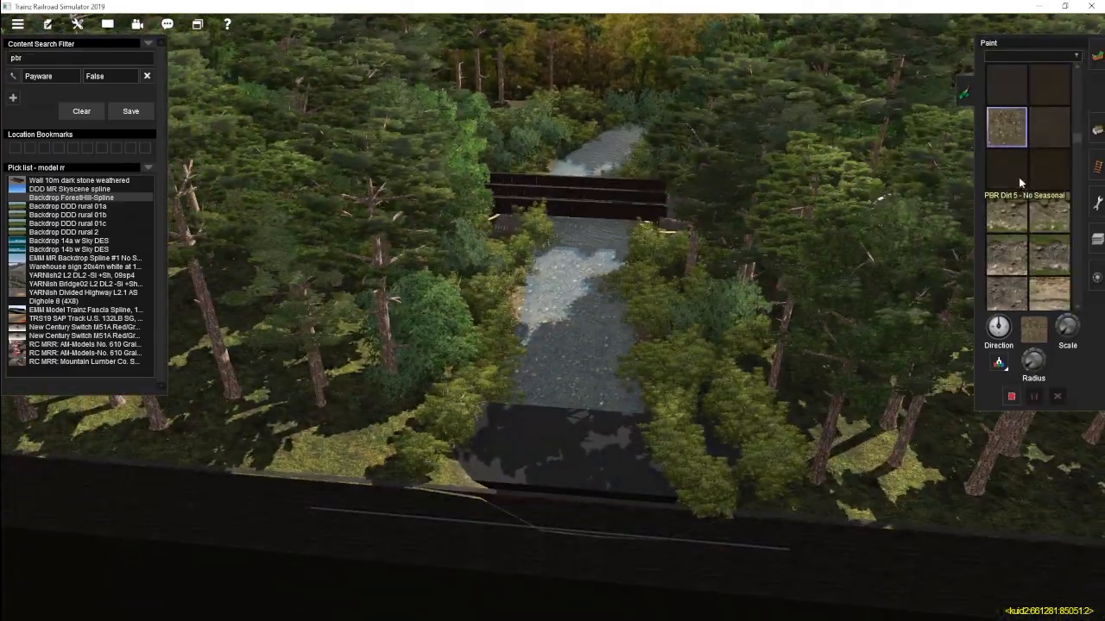
Step: Paint PBR dirt textures over the ground beneath the bushes on both stream banks around the bridge
scroll(1020, 180, "up", 3)
left_click(1012, 212)
mouse_move(449, 480)
right_mouse_down()
mouse_move(562, 229)
mouse_move(653, 204)
right_mouse_up()
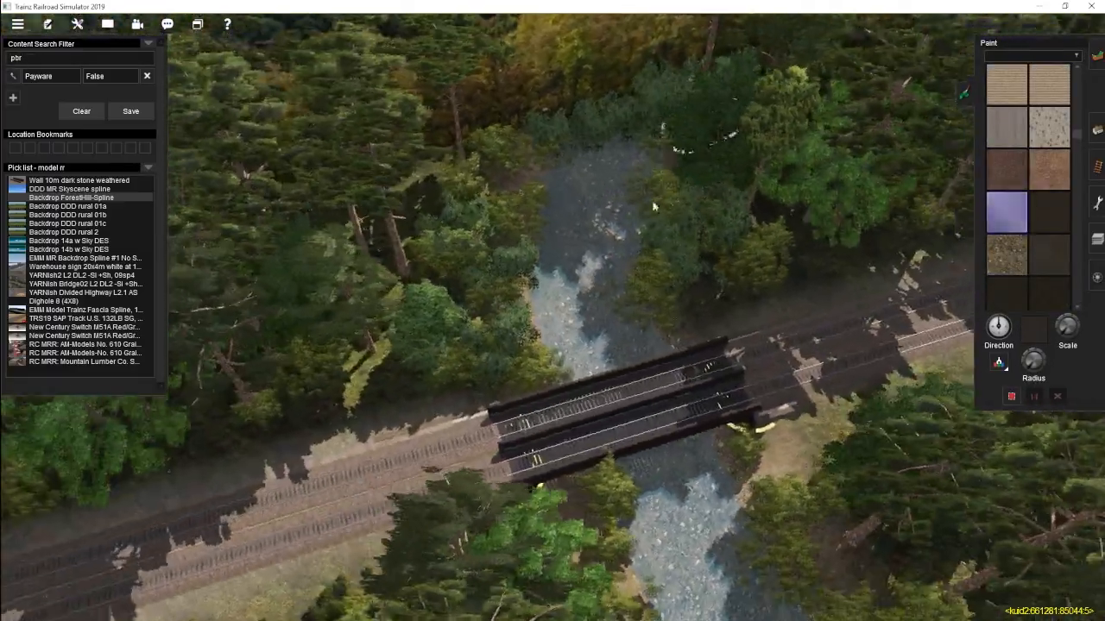
left_click(1048, 212)
right_click_drag(676, 308, 594, 235)
key("Right")
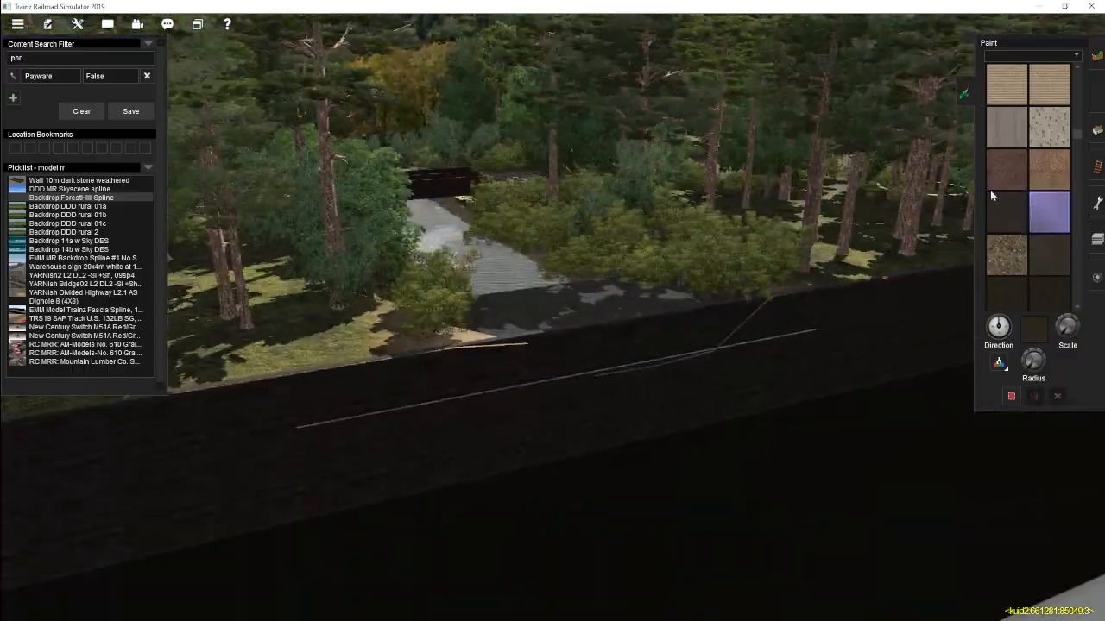
Step: Move the fascia spline point near the inner corner of the layout edge
left_click(1097, 129)
left_click(1022, 291)
left_click(995, 227)
right_click_drag(691, 311, 545, 374)
left_click_drag(828, 414, 705, 404)
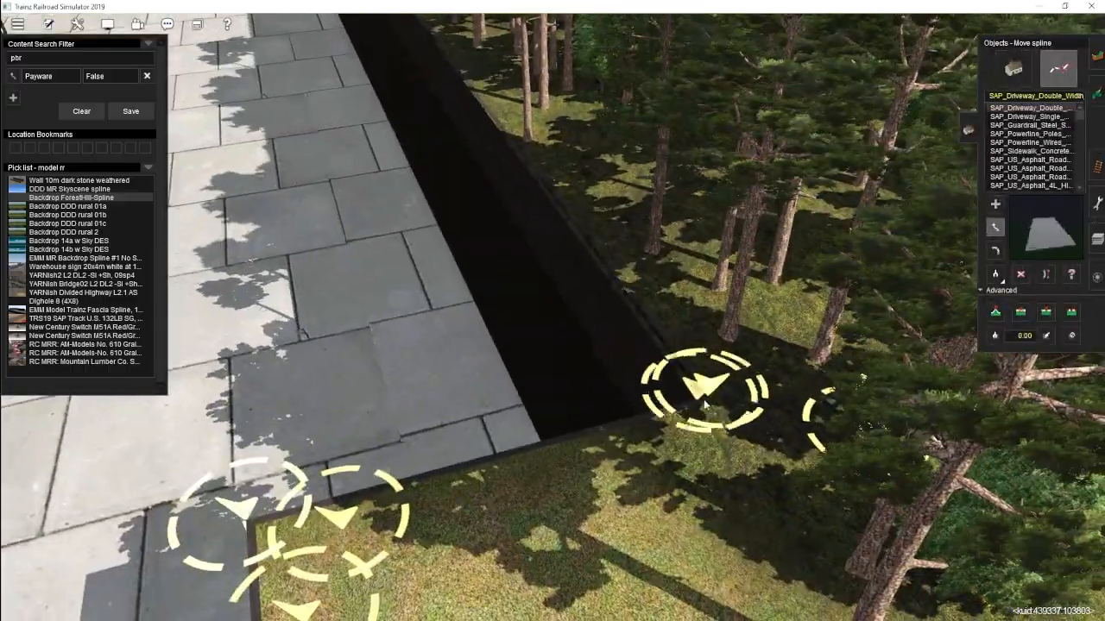
right_click_drag(710, 402, 413, 250)
right_click_drag(521, 328, 604, 293)
Step: Insert additional spline points into the fascia on both sides of the stream mouth
left_click(1045, 314)
right_click_drag(657, 321, 847, 338)
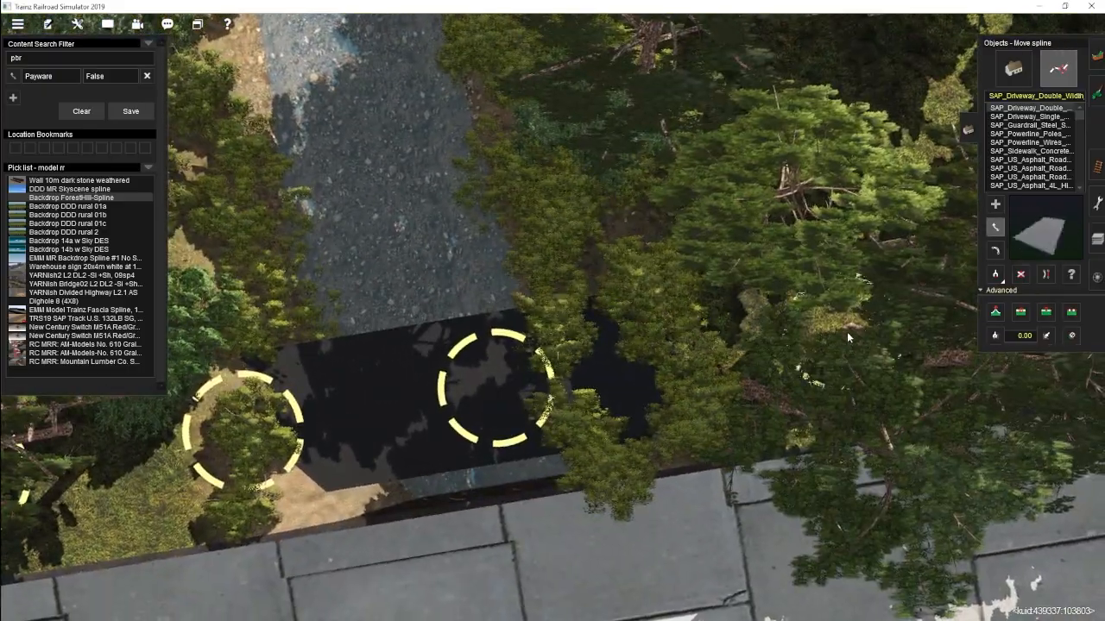
right_click_drag(743, 346, 247, 386)
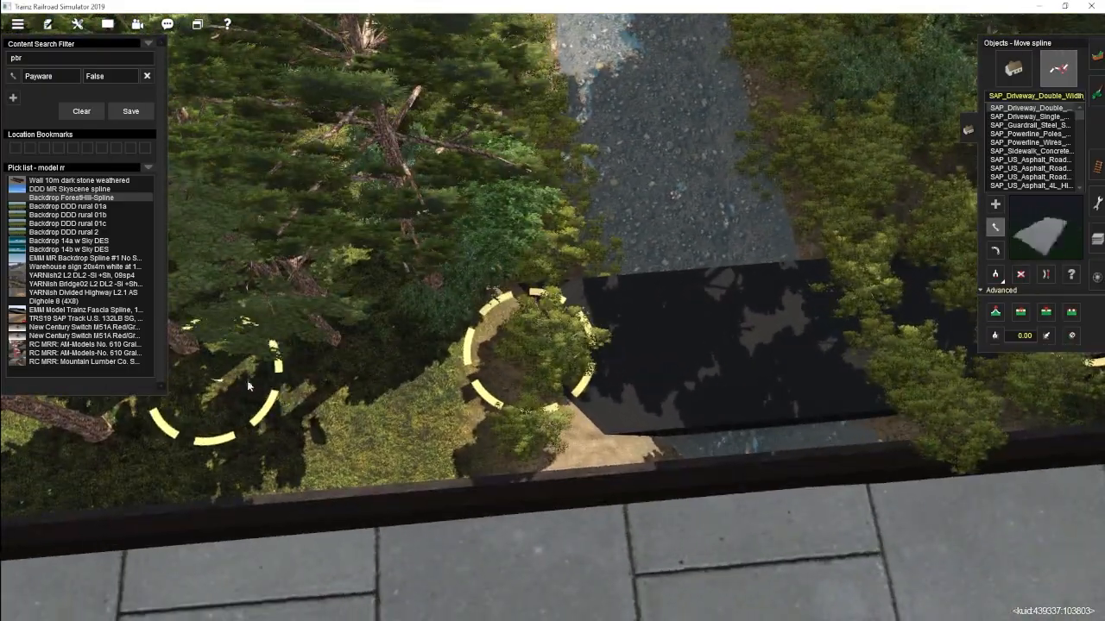
right_click_drag(1042, 340, 441, 358)
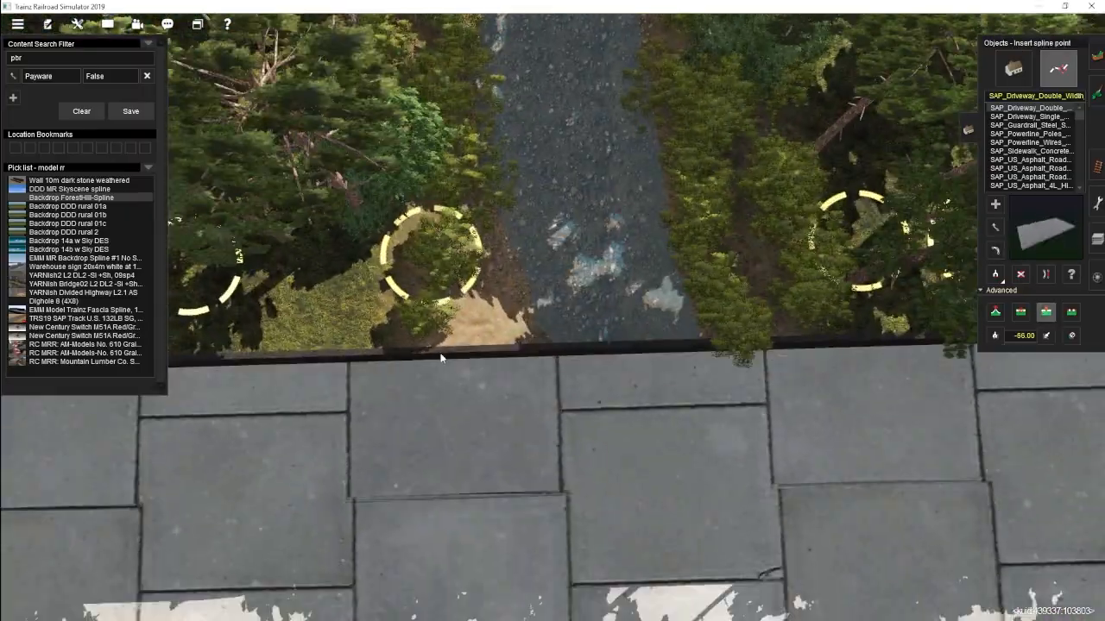
left_click(729, 349)
right_click_drag(729, 349, 562, 299)
left_click(685, 255)
right_click_drag(685, 256, 691, 203)
Step: Set the spline vertex height to -13.500 and apply it to the fascia points at the stream mouth
left_click(995, 336)
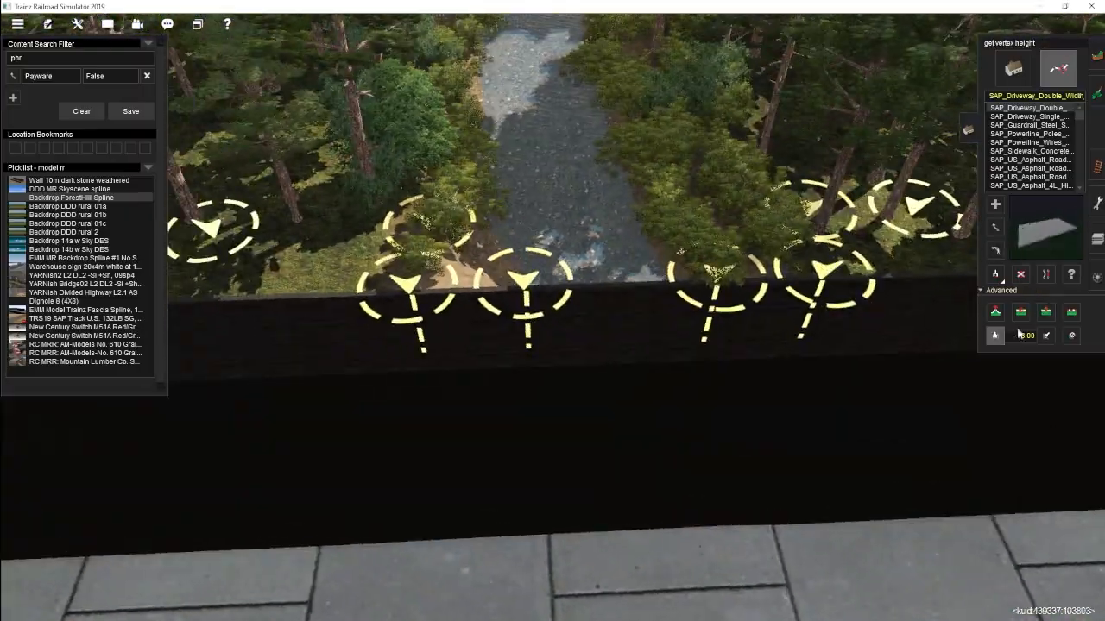
left_click(1025, 335)
key("BackSpace")
key("BackSpace")
type("10")
key("BackSpace")
left_click(723, 299)
right_click_drag(723, 299, 971, 294)
Step: Move the lowered fascia spline point at the bushy stream bank closer to the water's edge
left_click(995, 250)
left_click(995, 227)
right_click_drag(656, 294, 509, 300)
right_click_drag(293, 353, 544, 316)
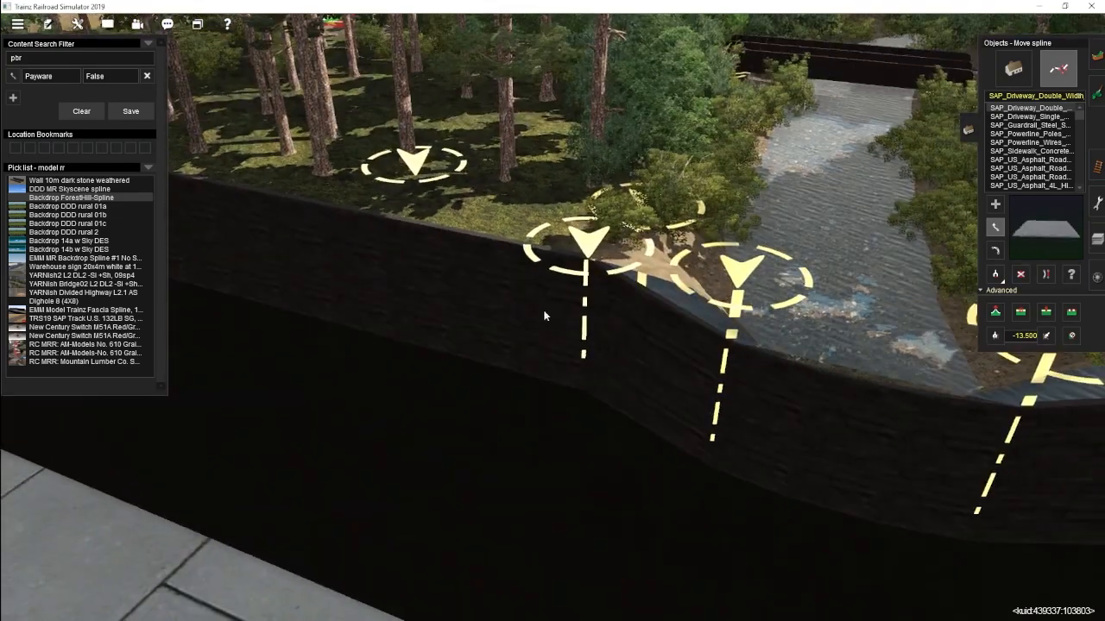
right_click_drag(593, 356, 548, 302)
right_click(690, 313)
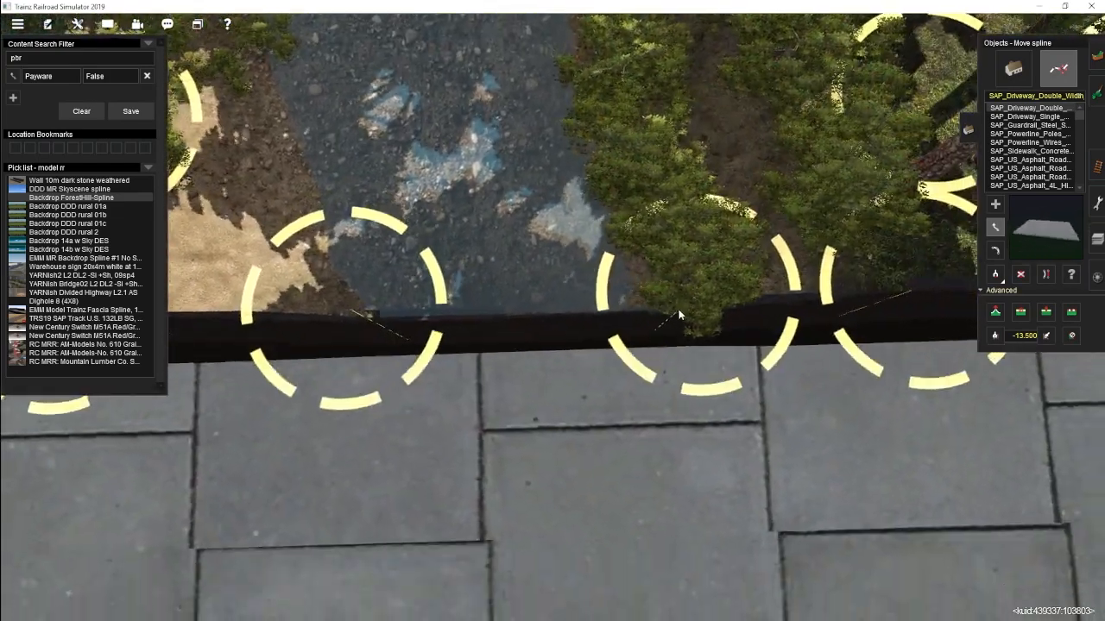
left_click_drag(680, 316, 620, 338)
right_click_drag(618, 339, 620, 321)
left_click_drag(620, 321, 618, 308)
right_click_drag(618, 308, 614, 305)
Step: Move the outer fascia point closer to the stream bank and fine-tune the neighbouring point along the layout edge
right_click(777, 304)
left_click_drag(673, 307, 540, 328)
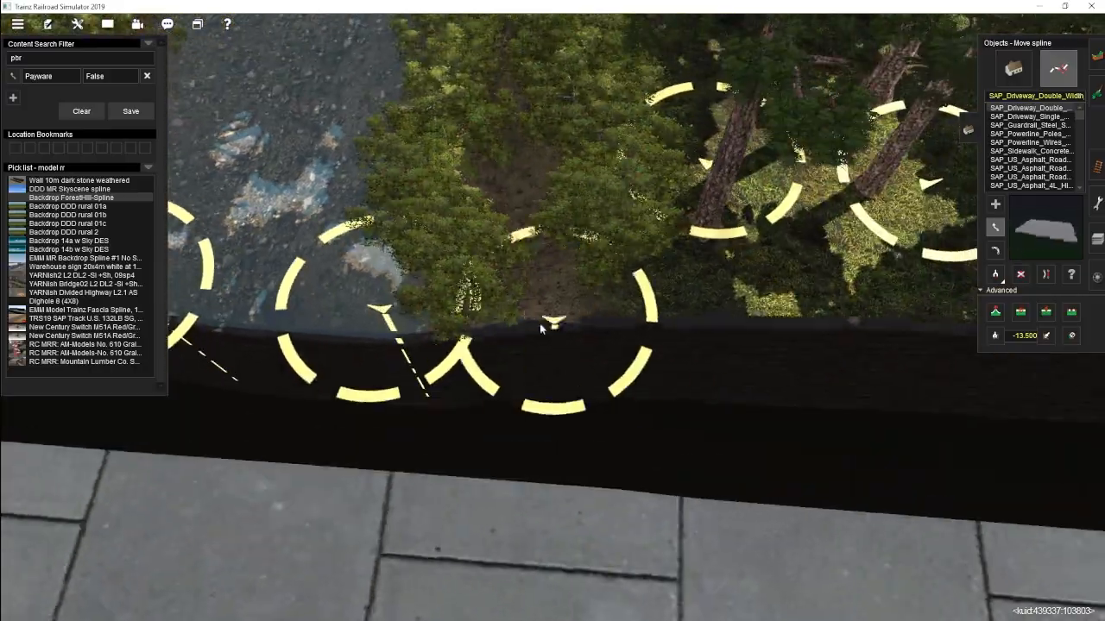
right_click_drag(621, 343, 457, 350)
left_click_drag(458, 351, 545, 352)
right_click_drag(544, 352, 481, 363)
Step: Pick up the st_rmm_kust12ge bush model and place bushes on the stream bank beneath one end of the bridge
key("s")
key("o")
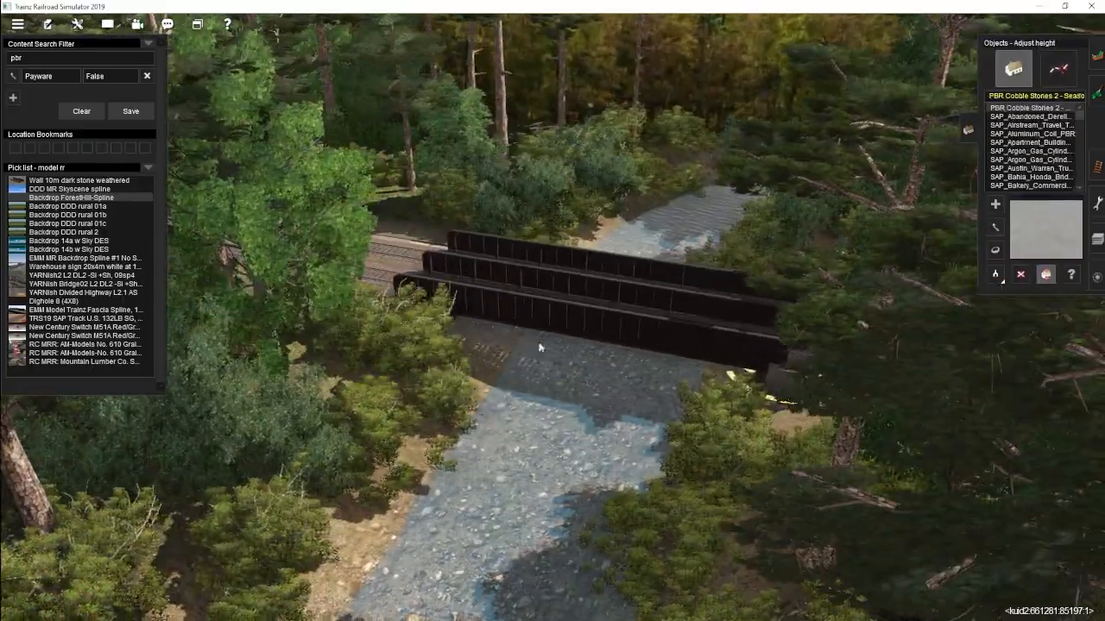
right_click_drag(436, 321, 493, 370)
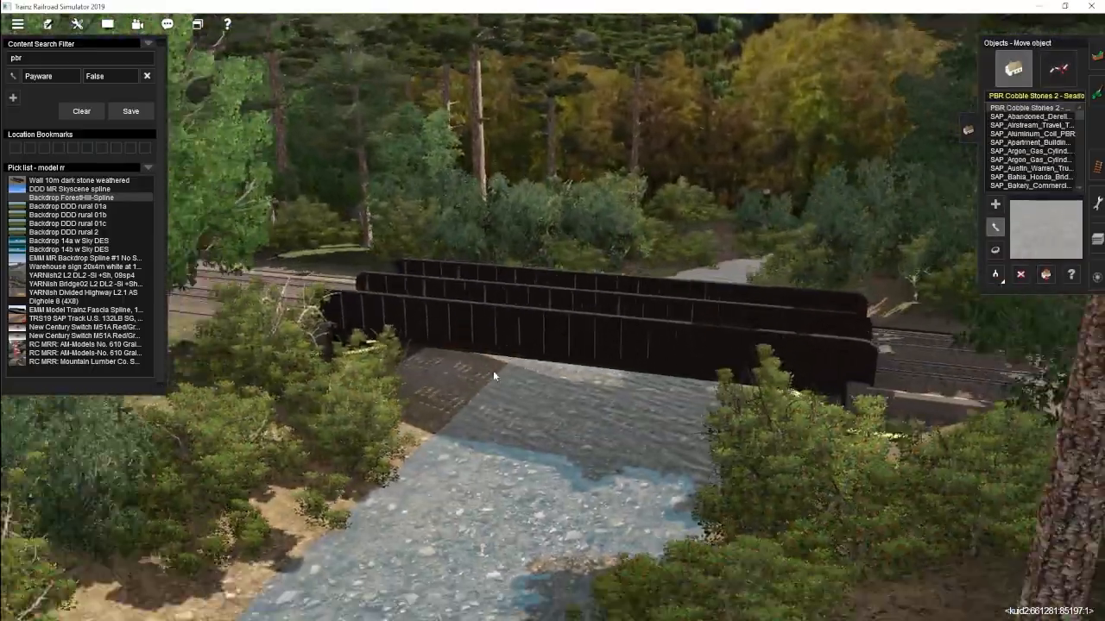
scroll(493, 370, "up", 3)
left_click(995, 275)
left_click(484, 328)
left_click(614, 339)
key("m")
left_click_drag(613, 341, 567, 299)
right_click_drag(566, 299, 568, 302)
Step: Lower the bushes beneath the bridge so they sit below the girders
key("h")
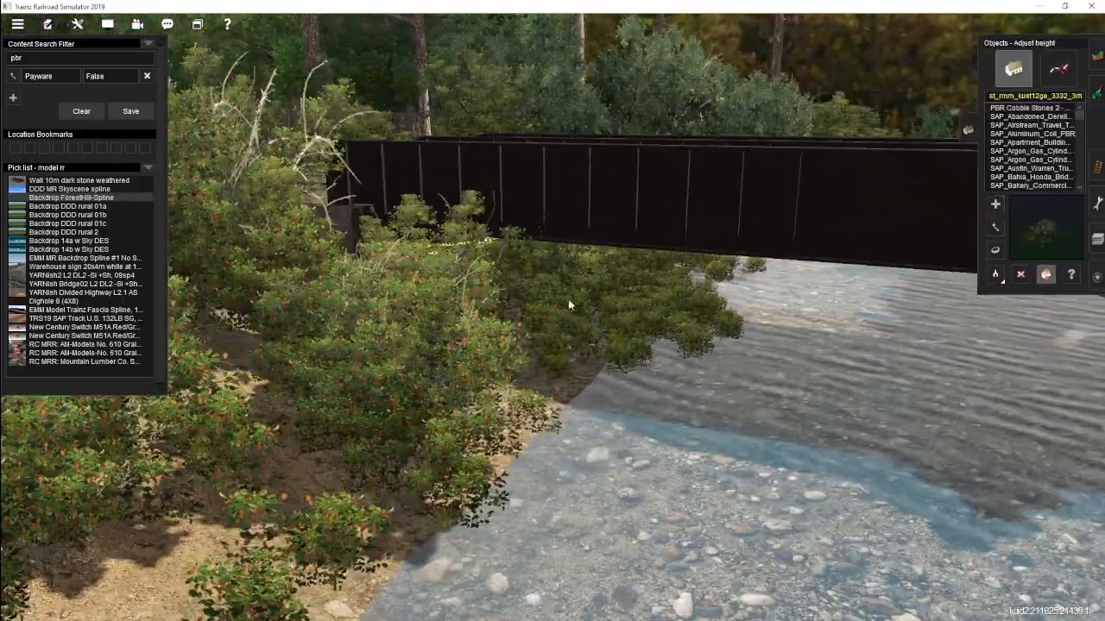
left_click_drag(568, 302, 568, 316)
right_click_drag(568, 315, 1023, 218)
Step: Add st_rmm_kust12ge bushes on the bank beneath the opposite bridge end and lower them under the girders
left_click(995, 204)
left_click(516, 346)
key("h")
left_click_drag(516, 342, 517, 354)
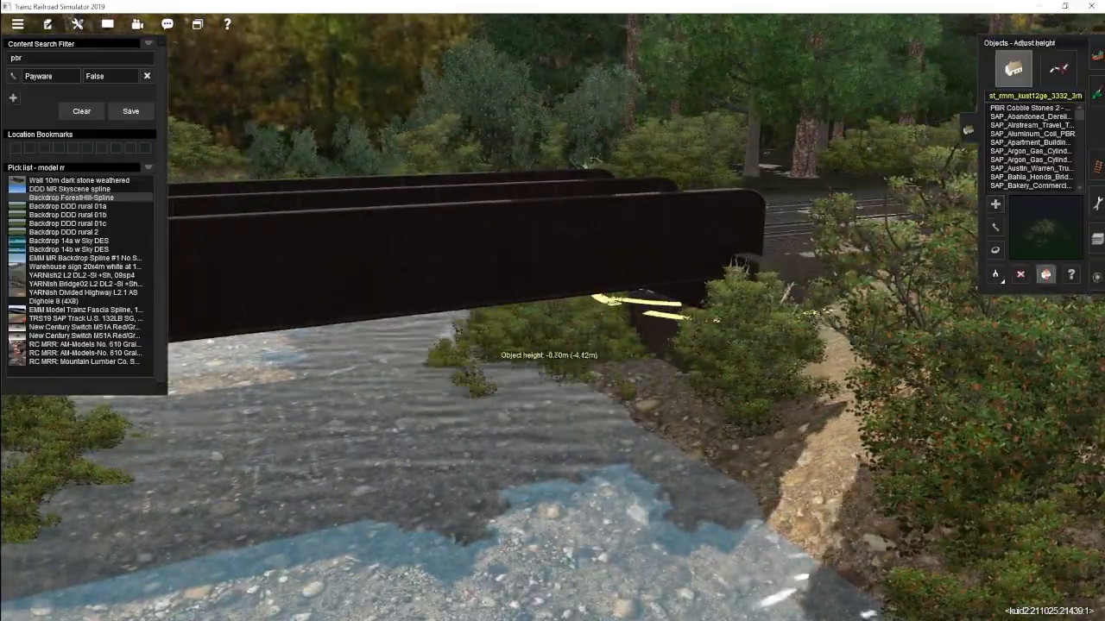
right_click_drag(517, 354, 517, 298)
left_click(995, 205)
right_click_drag(525, 259, 525, 389)
Step: Filter the objects by trailer and place Grain Trailer Generic DES, Grain Trailer Sno White and grey DES bulk grain trailers on the yard
left_click(18, 58)
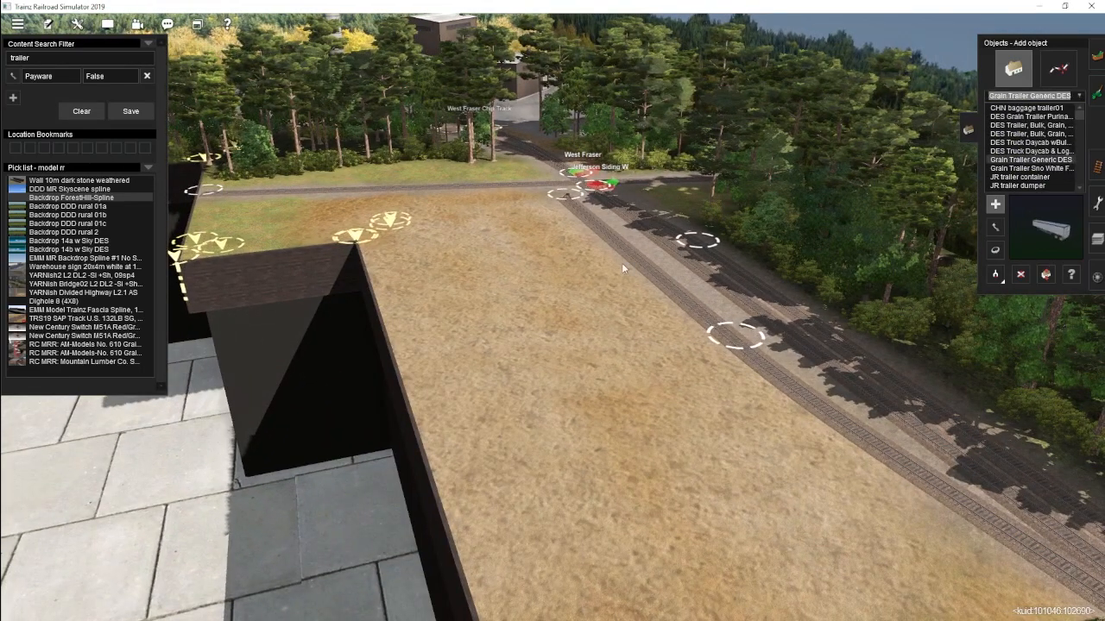
right_click_drag(623, 270, 569, 311)
left_click(521, 328)
left_click(576, 299)
left_click(1030, 168)
left_click(592, 277)
scroll(582, 293, "up", 3)
left_click(1025, 136)
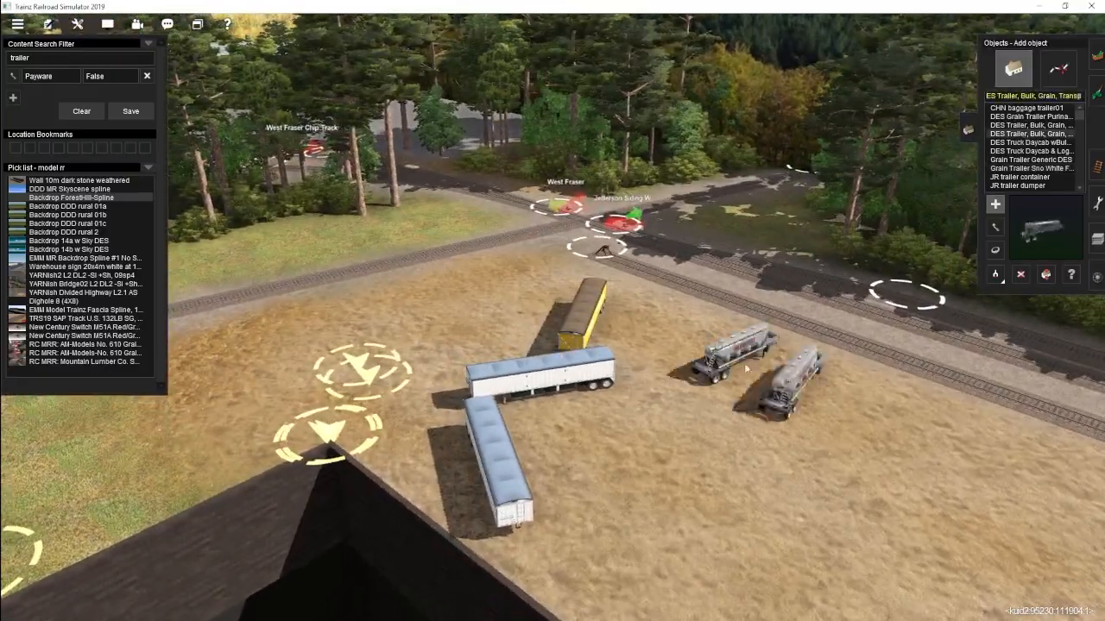
right_click_drag(747, 369, 725, 259)
Step: Place two blue DES bulk grain trailers beside the grey ones
left_click(1029, 126)
left_click(616, 320)
left_click(729, 245)
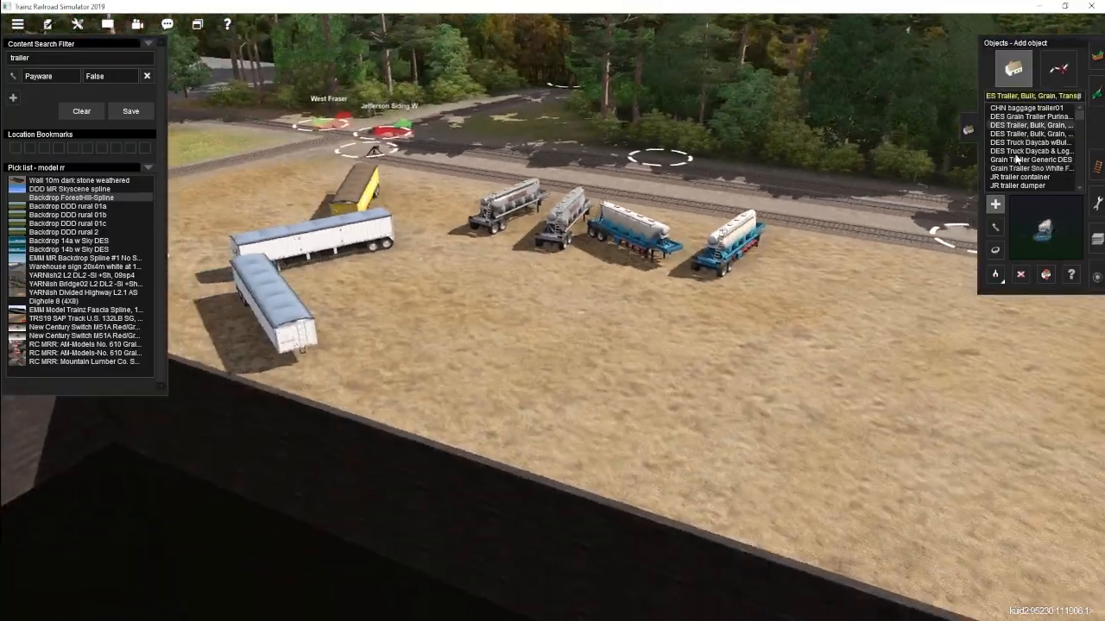
Step: Place a DES Grain Trailer Purina in front of the white grain trailers
left_click(1029, 116)
left_click(505, 353)
right_click_drag(506, 353, 596, 337)
Step: Browse the remaining trailer models and place a Trailer Bulk Transport CEMEX on the open yard
scroll(1038, 137, "down", 3)
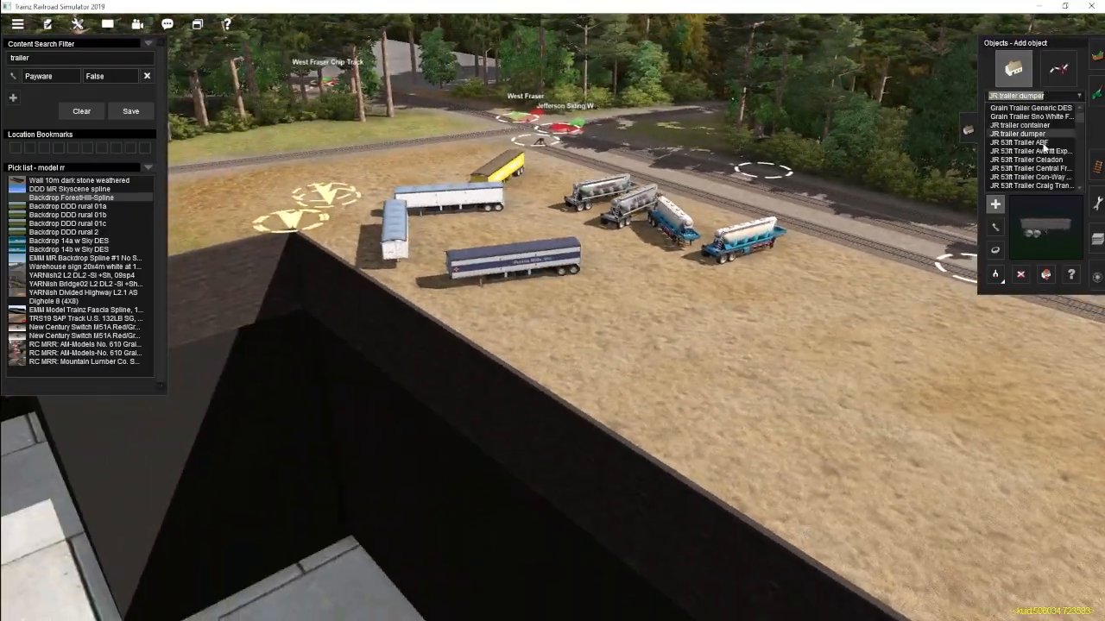
scroll(1044, 179, "down", 10)
left_click(1038, 152)
left_click(1038, 160)
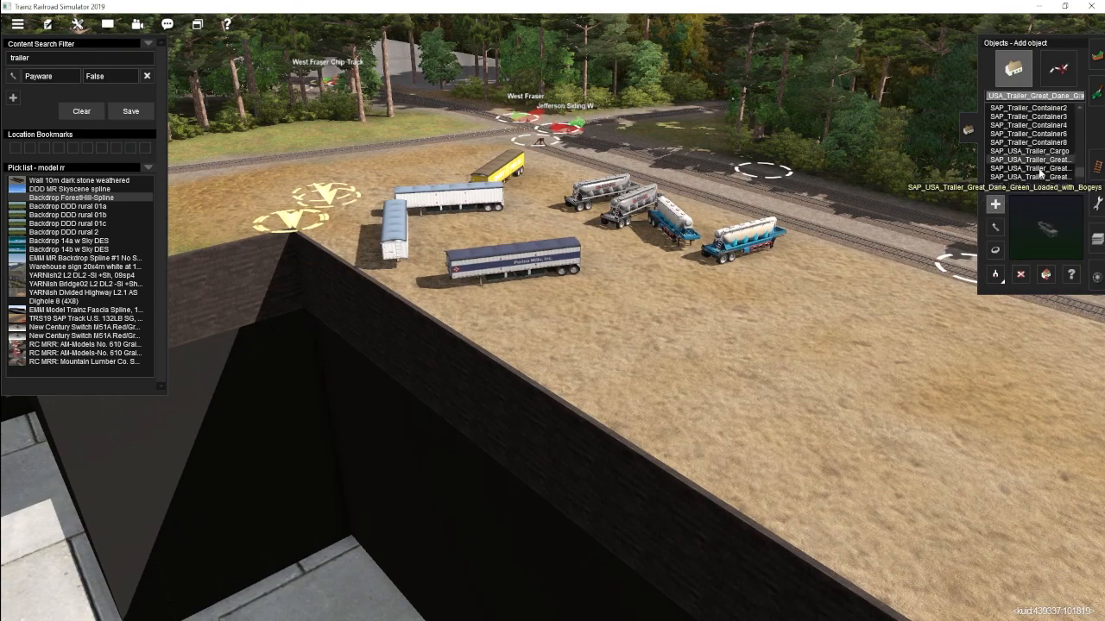
left_click(1038, 169)
left_click(1038, 178)
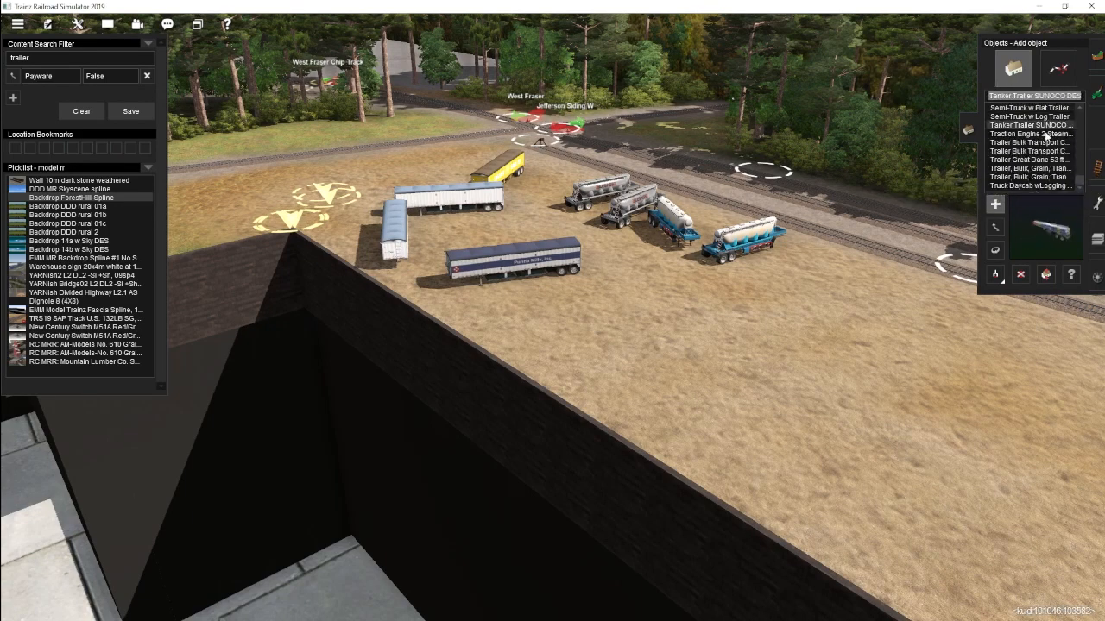
right_click(744, 339)
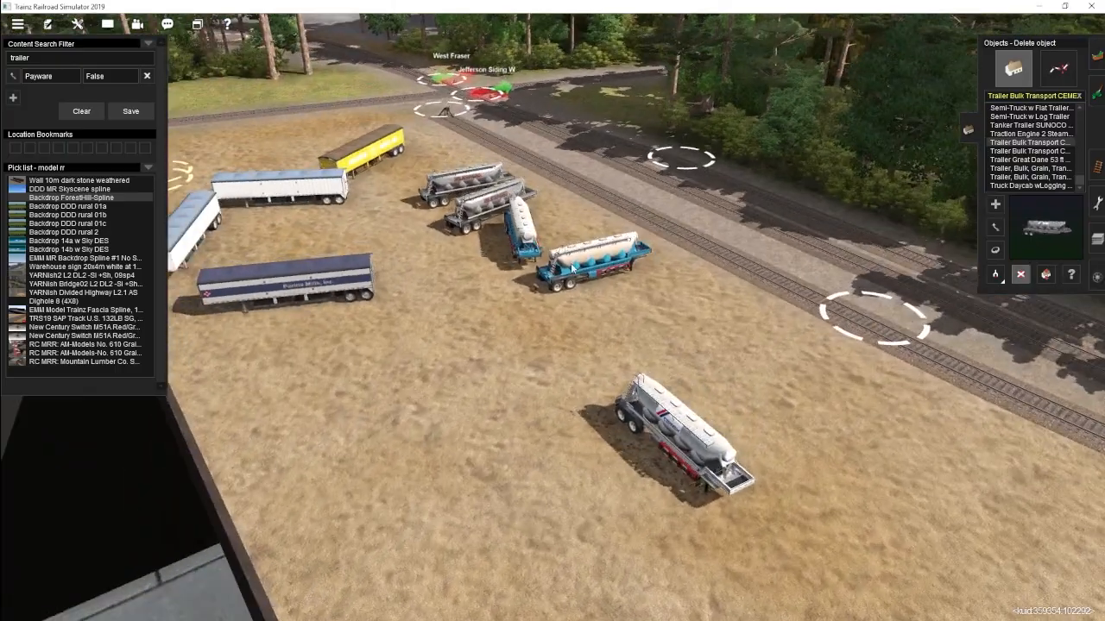
Step: Delete the two blue bulk trailers and add a Trailer, Bulk, Grain, Transport beside the white tank trailers
left_click(722, 347)
left_click(1042, 175)
right_click(506, 331)
key("m")
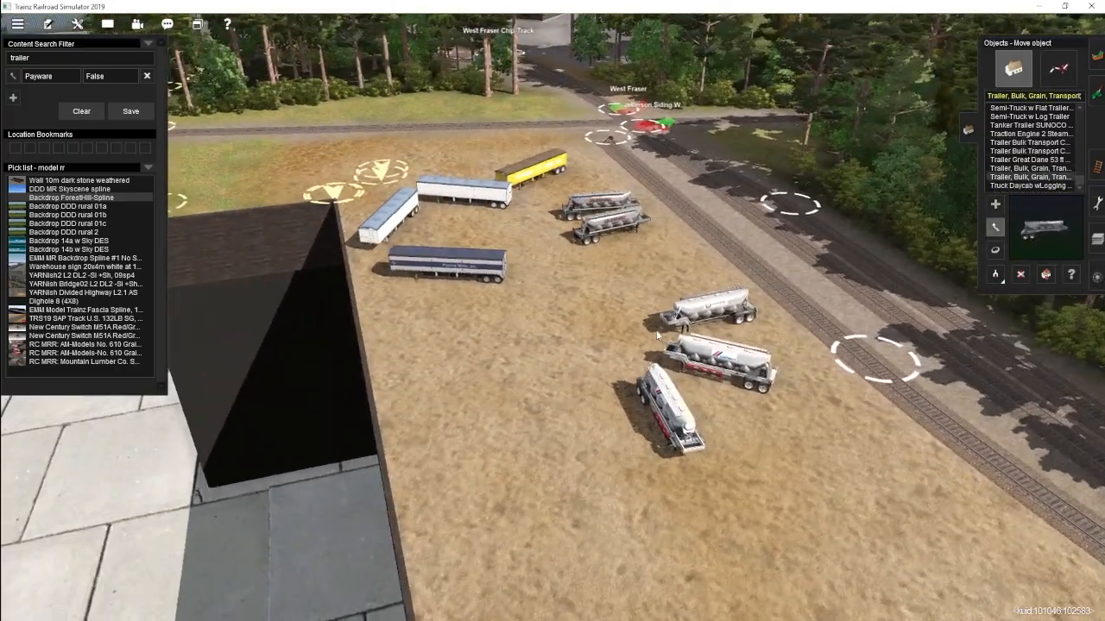
Step: Rotate the grey bulk trailers parallel to the siding and space them apart along it
right_click(597, 219)
key("r")
left_click_drag(600, 330, 571, 366)
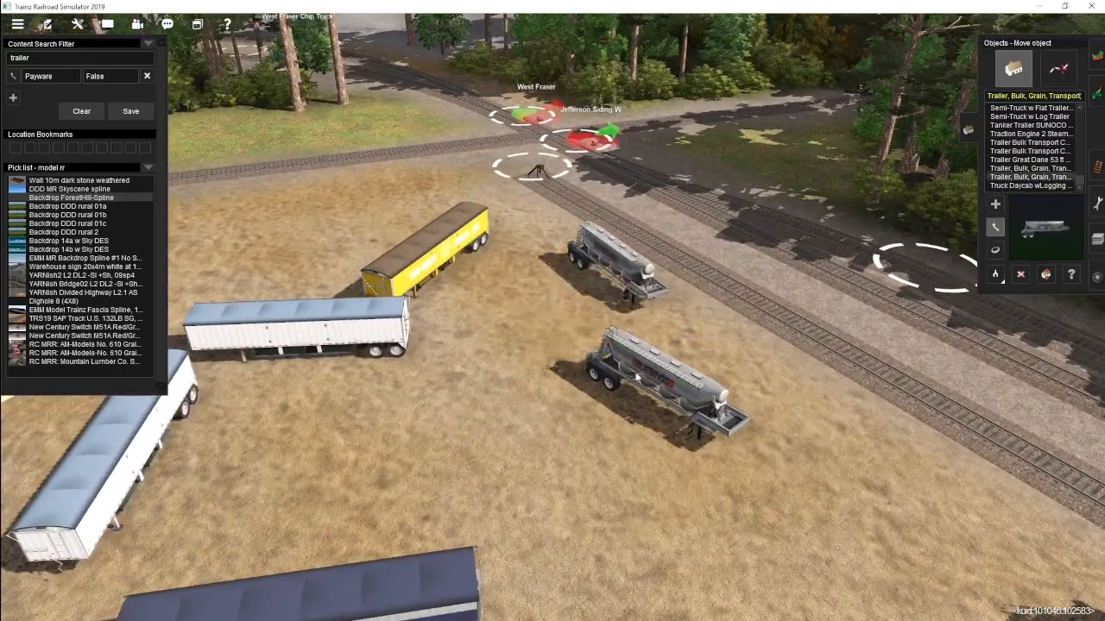
left_click_drag(637, 377, 764, 374)
right_click(764, 388)
Step: Rotate and move the white bulk trailers into line along the siding
right_click(712, 483)
key("r")
left_click_drag(565, 397, 604, 389)
left_click_drag(523, 505, 596, 483)
key("m")
left_click_drag(594, 396, 653, 374)
left_click_drag(526, 501, 733, 420)
Step: Move and rotate the white and yellow grain trailers so they stand parallel to each other
right_click(181, 223)
left_click_drag(596, 461, 628, 462)
key("r")
left_click_drag(433, 366, 484, 367)
left_click_drag(513, 294, 566, 274)
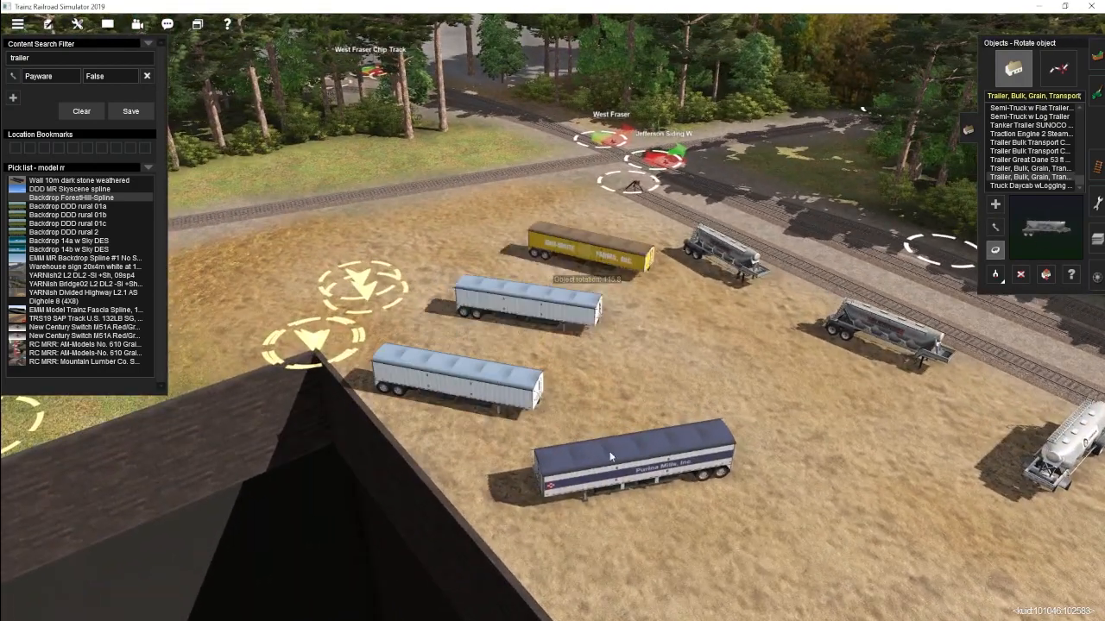
Step: Move the Purina and Sno White trailers beside the white ones to form a tight parked row of grain trailers
key("m")
left_click_drag(592, 226, 537, 345)
mouse_move(682, 528)
left_mouse_down()
mouse_move(594, 309)
mouse_move(606, 329)
left_mouse_up()
left_click(995, 250)
mouse_move(546, 309)
right_mouse_down()
mouse_move(530, 332)
mouse_move(607, 273)
right_mouse_up()
left_click(1097, 93)
scroll(501, 308, "down", 3)
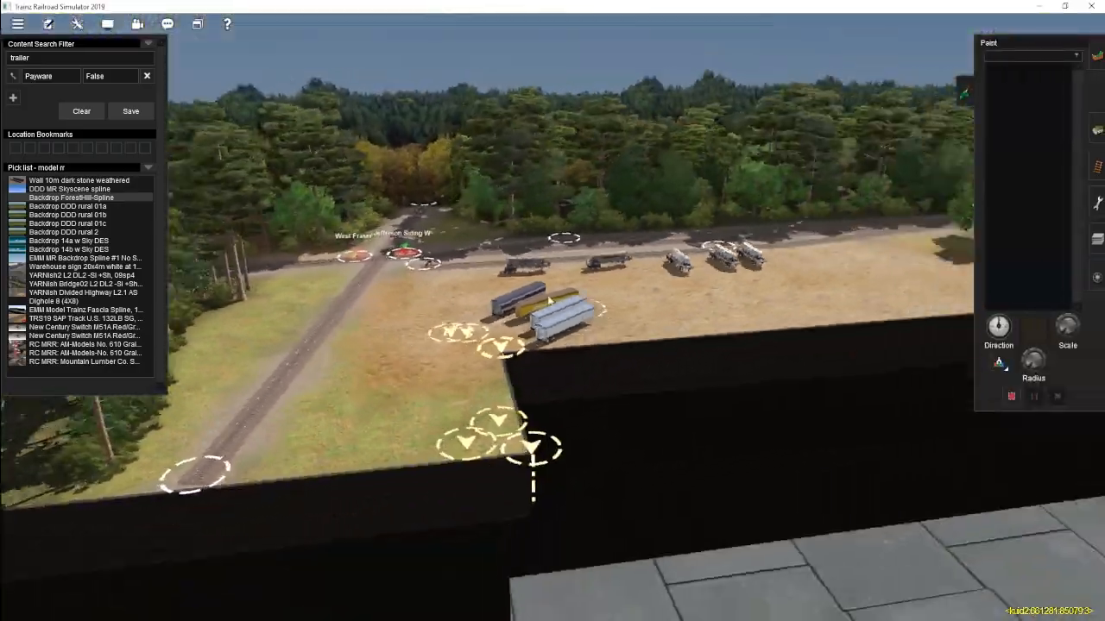
Step: Filter the objects by truck with Packaged set to False and place semi trucks among the trailers
left_click(1099, 131)
scroll(542, 323, "up", 2)
right_click_drag(535, 356, 552, 285)
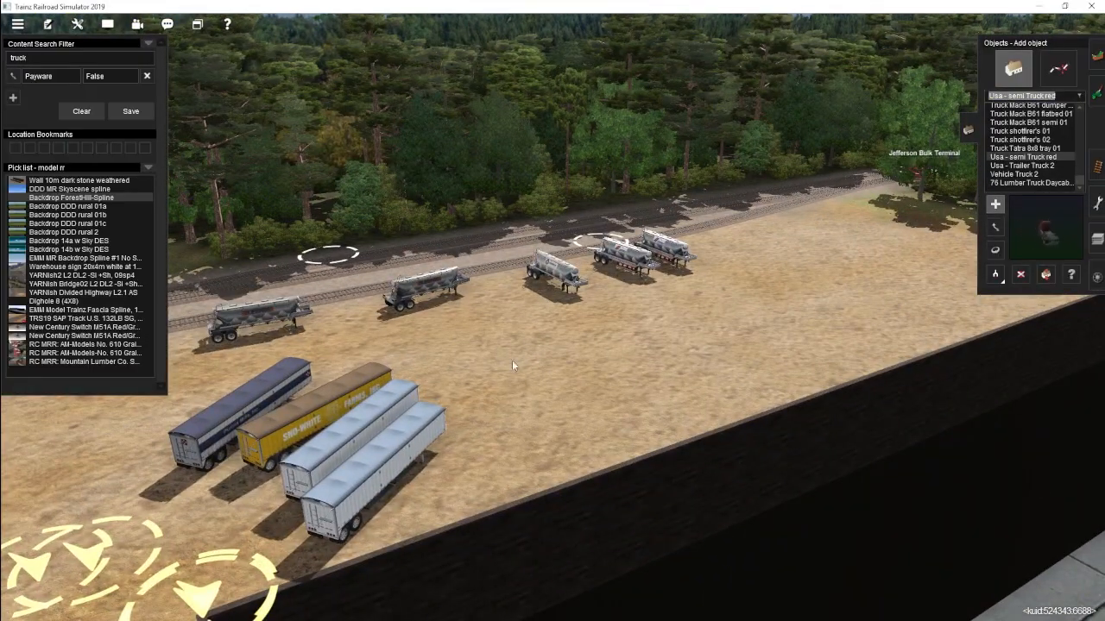
left_click(11, 98)
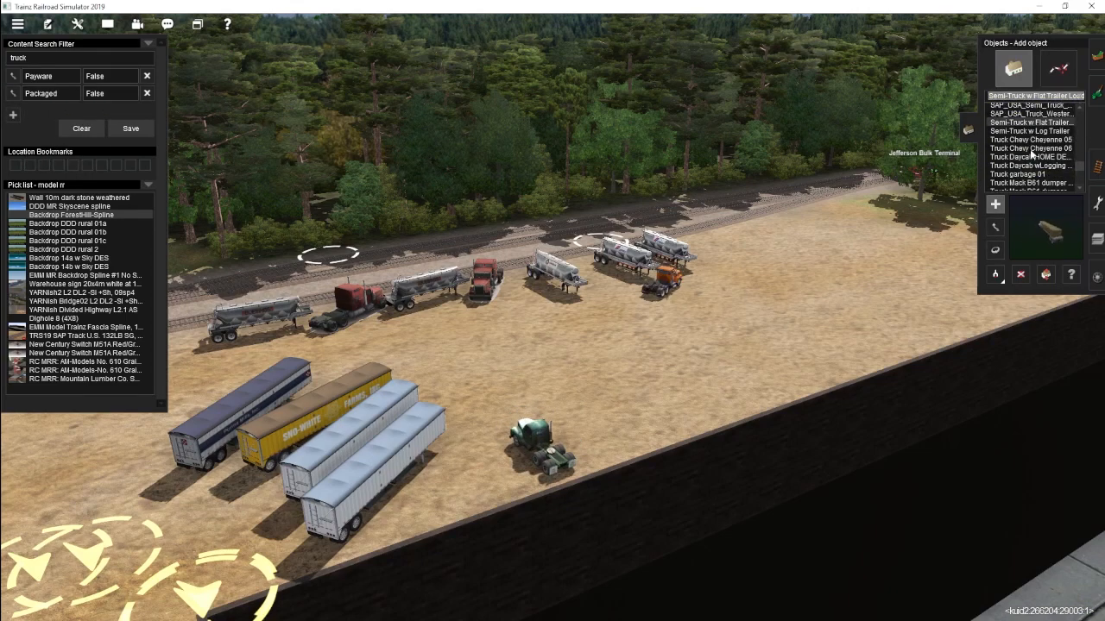
Step: Add a Western Star 4800 truck to the yard and line the two red trucks up with the Buesings trailers
left_click(725, 298)
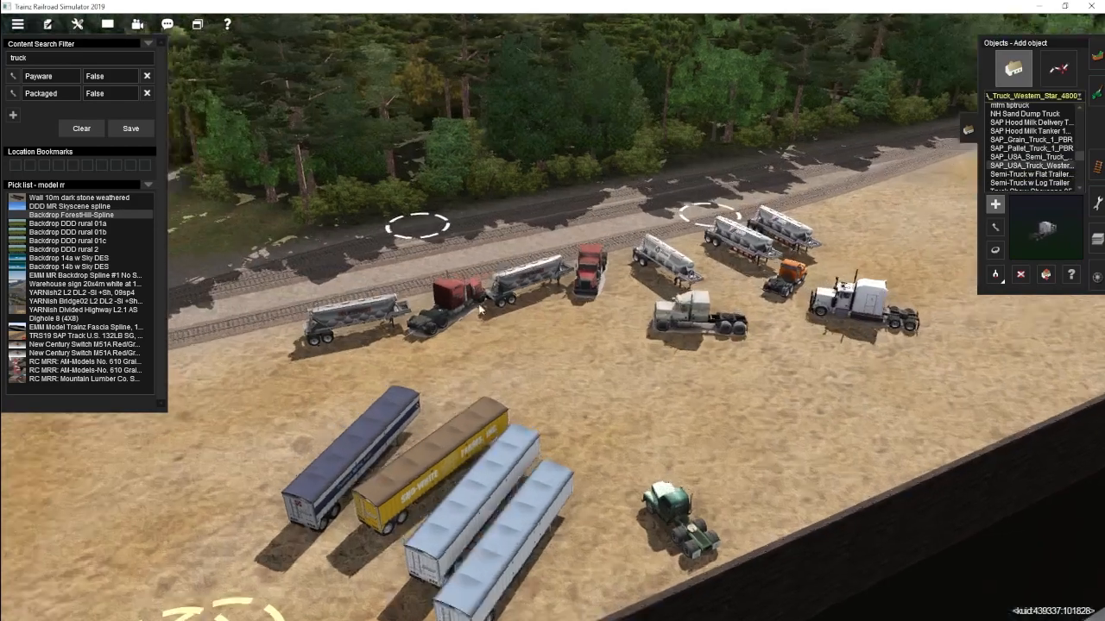
left_click(995, 250)
left_click_drag(552, 317, 527, 326)
left_click_drag(747, 289, 734, 289)
scroll(577, 296, "up", 3)
left_click(995, 227)
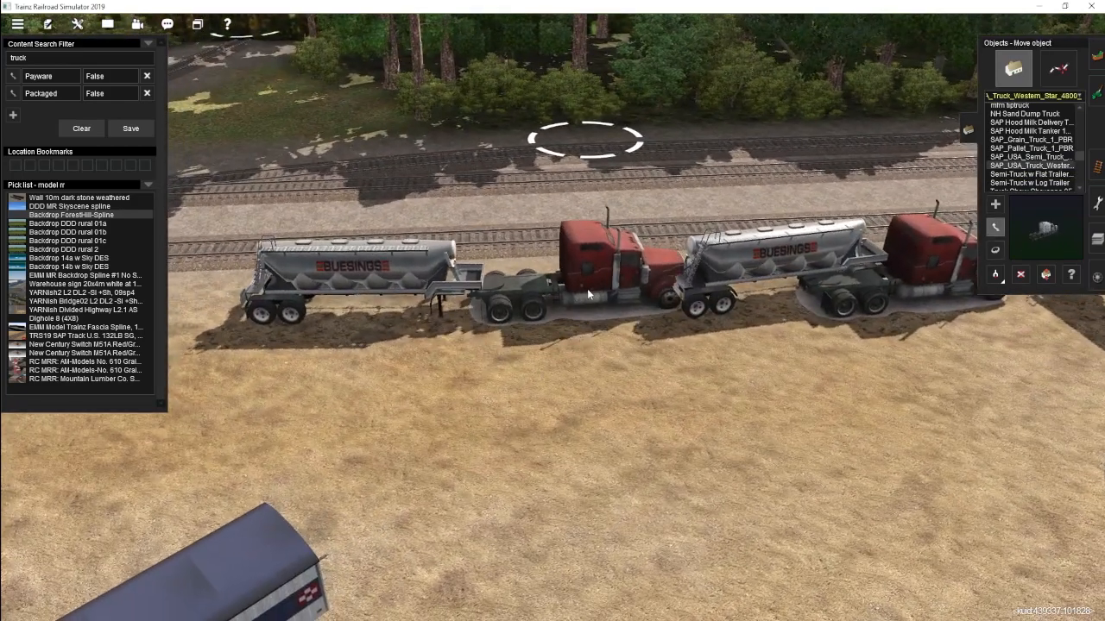
scroll(552, 298, "down", 3)
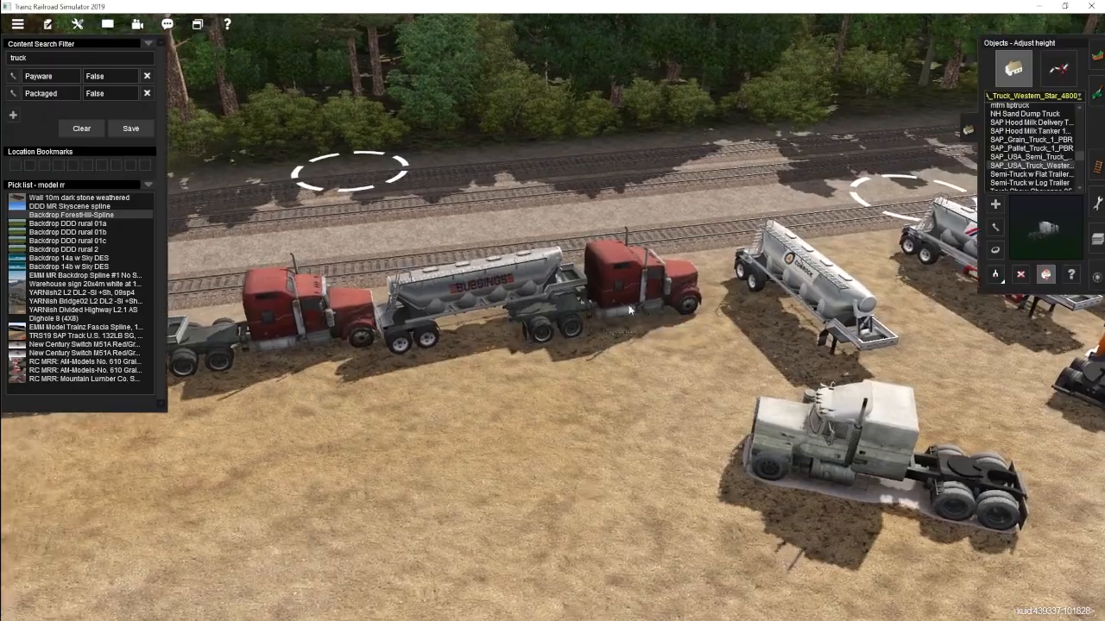
Step: Turn both red trucks at an angle away from the siding, keeping their rear ends under the Buesings trailers
left_click(995, 227)
scroll(557, 285, "up", 3)
left_click_drag(556, 284, 474, 384, "ctrl")
key("Left")
key("Right")
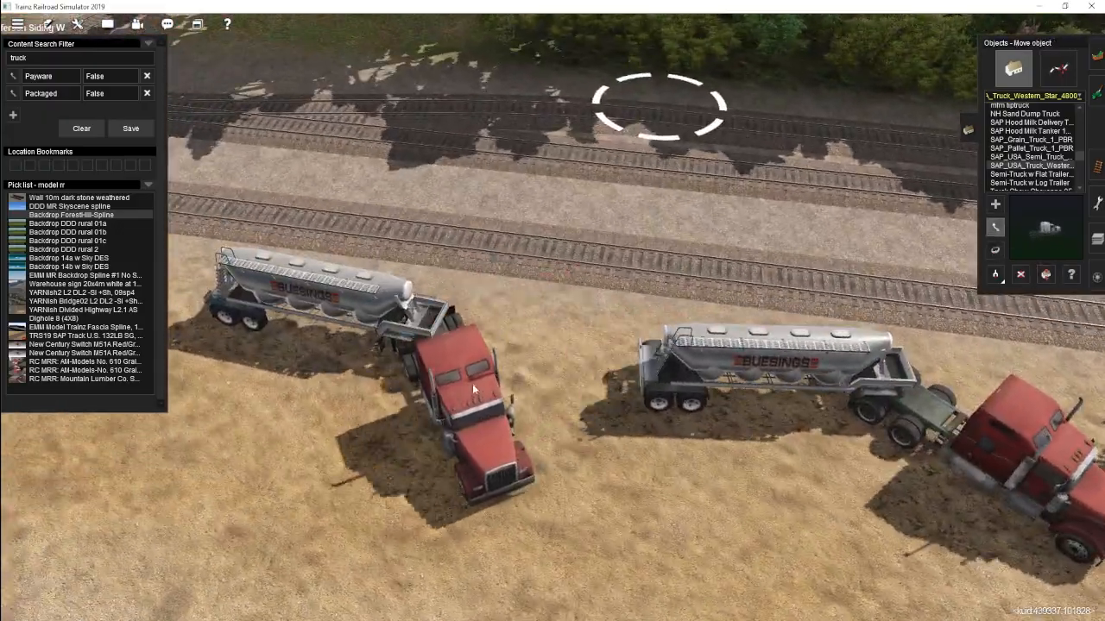
right_click_drag(474, 384, 513, 377)
left_click_drag(513, 376, 530, 373, "ctrl")
Step: Rotate the off-white, orange and white trucks to face away from the siding and move the off-white one up to the Conrock trailer
scroll(531, 373, "down", 4)
right_click_drag(530, 372, 574, 333)
left_click_drag(494, 373, 485, 385, "ctrl")
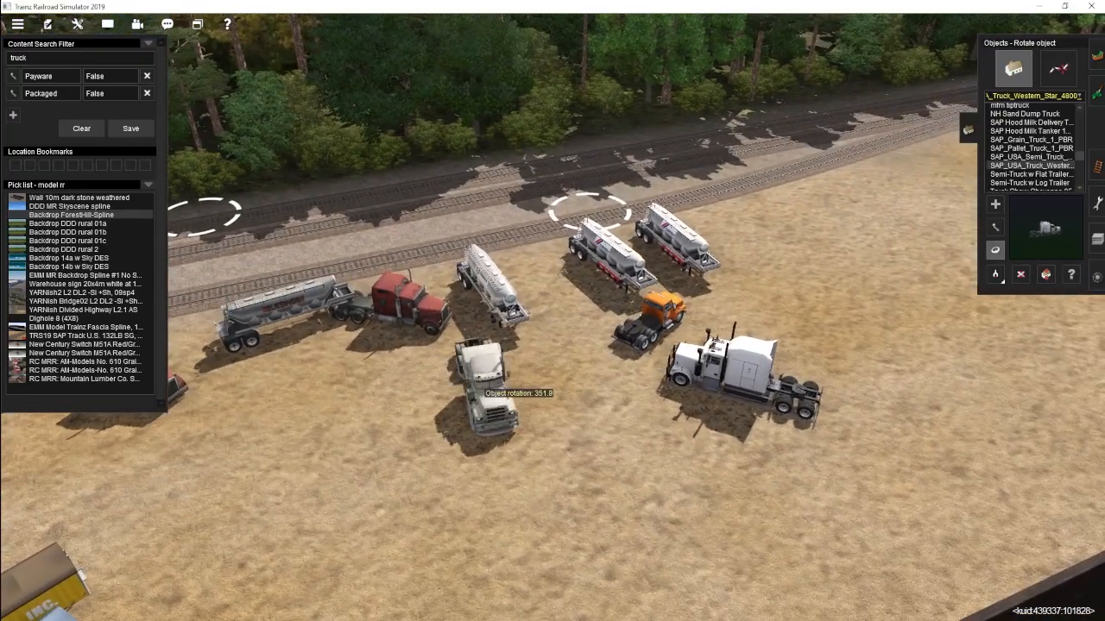
left_click_drag(736, 371, 718, 371, "ctrl")
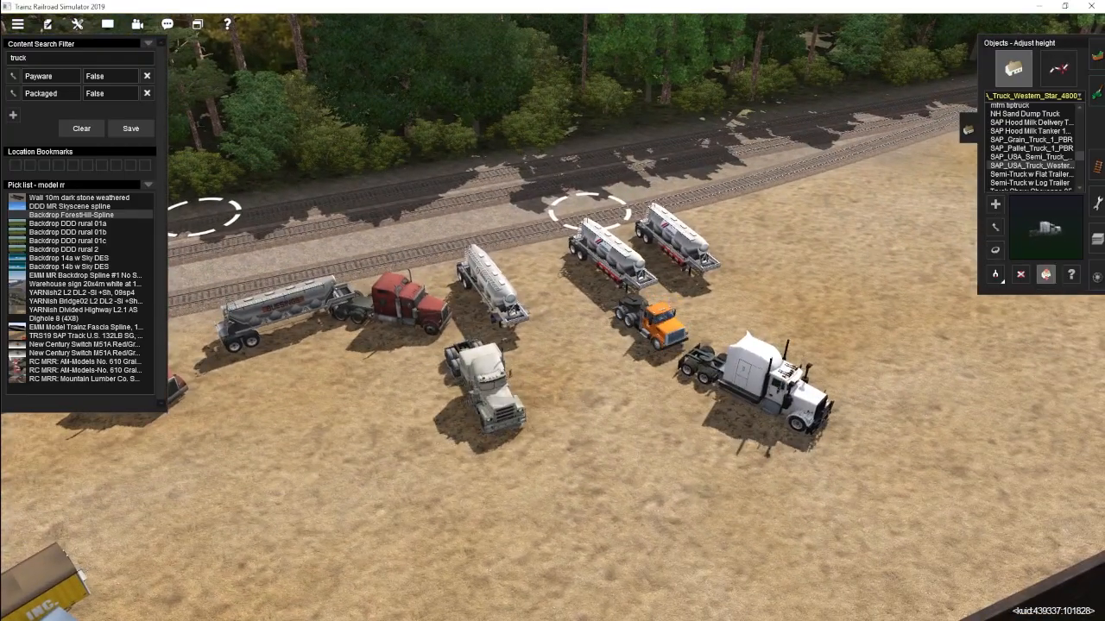
left_click_drag(488, 384, 536, 349)
right_click_drag(536, 349, 673, 366)
scroll(673, 367, "up", 4)
left_click_drag(674, 367, 666, 369)
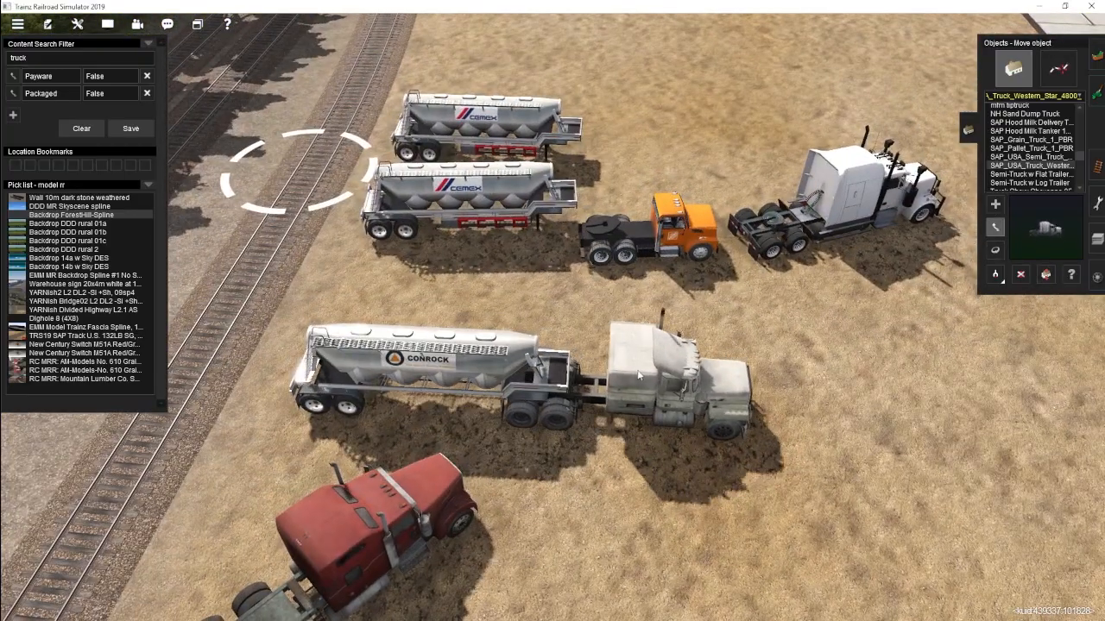
Step: Move the orange and white trucks up to the fronts of the two Cemex trailers
right_click_drag(666, 369, 471, 307)
left_click_drag(472, 308, 466, 299)
left_click_drag(716, 285, 524, 184)
scroll(523, 185, "down", 5)
mouse_move(524, 184)
right_mouse_down()
mouse_move(515, 314)
mouse_move(569, 346)
mouse_move(863, 328)
right_mouse_up()
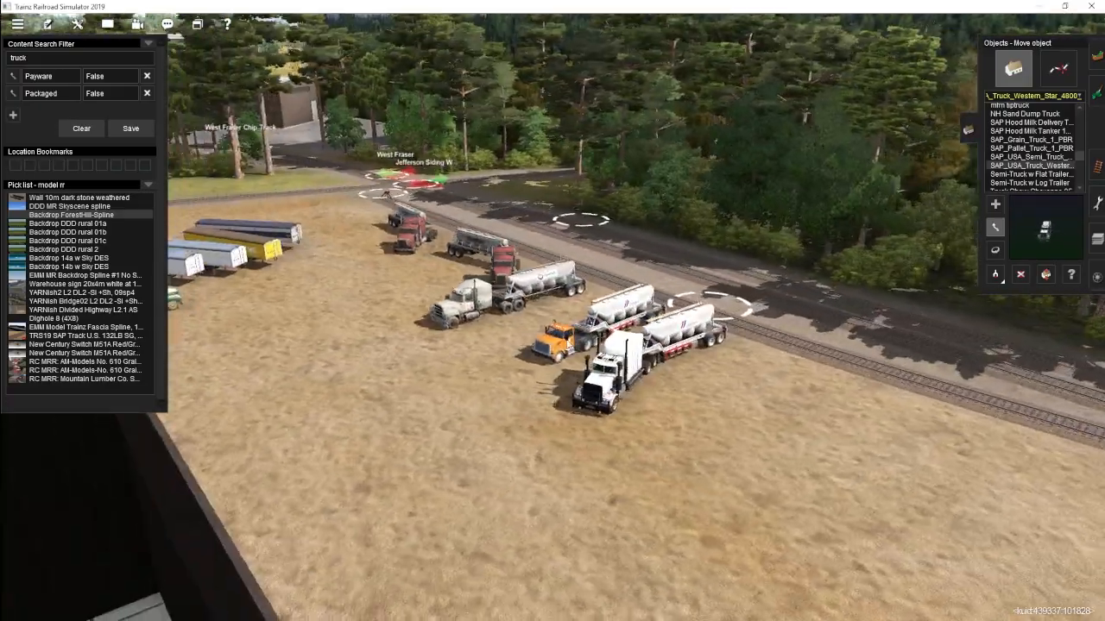
Step: Paint grass over the bare ground at the far end of the yard and in patches along the fascia
left_click(1097, 93)
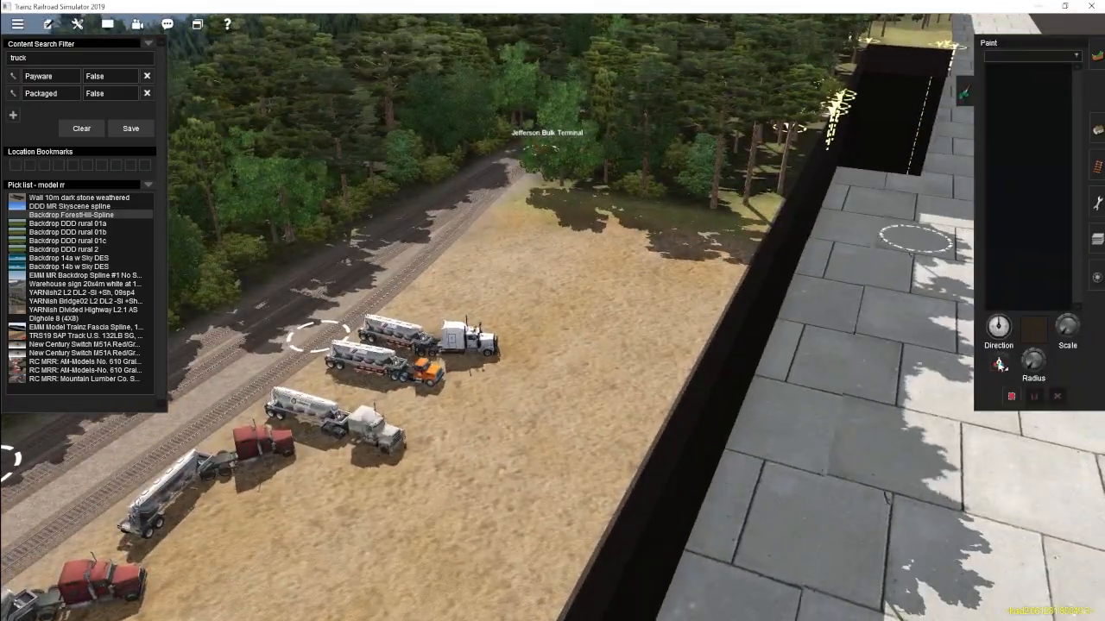
left_click_drag(555, 247, 605, 333)
mouse_move(605, 333)
right_mouse_down()
mouse_move(513, 415)
mouse_move(632, 274)
mouse_move(542, 288)
right_mouse_up()
scroll(542, 289, "up", 3)
Step: Switch to adding spline objects and clear the text from the content search filter
left_click(1097, 130)
left_click(1064, 73)
right_click_drag(656, 328, 484, 310)
double_click(19, 58)
key("BackSpace")
key("Return")
Step: Run a JR Barb Wire Fence 1 from the fascia across the far end of the yard and on along the siding
right_click_drag(690, 311, 585, 413)
left_click(584, 414)
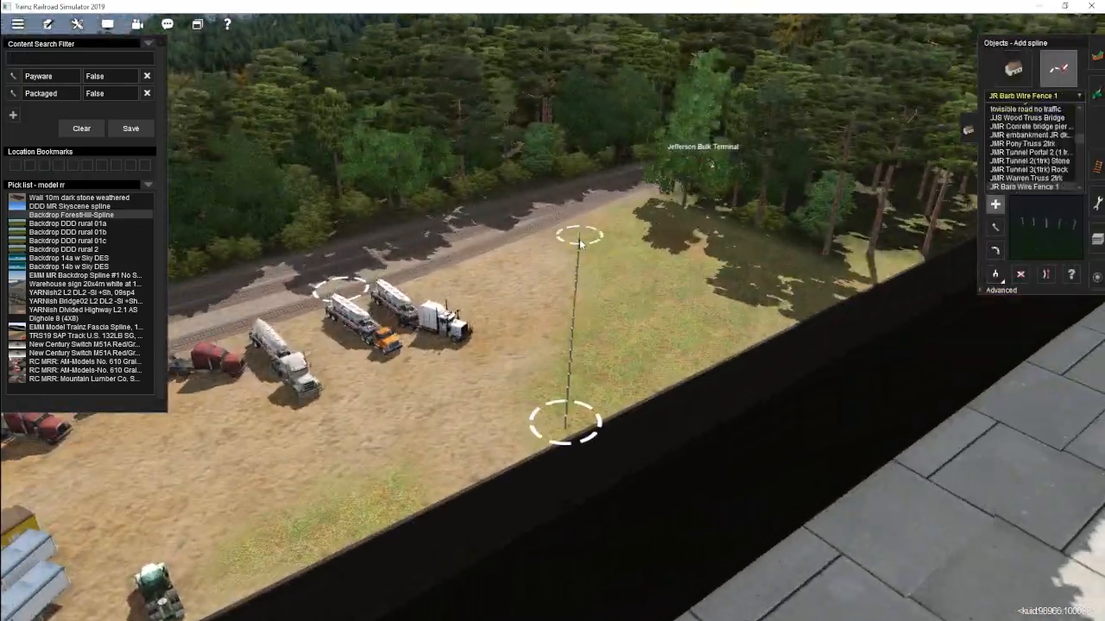
right_click_drag(604, 246, 623, 121)
scroll(624, 121, "up", 5)
left_click(995, 250)
left_click_drag(557, 348, 570, 348)
left_click(995, 205)
Step: Fence the grass beside the spur track at the other end of the yard and the remaining grassy edges with JR Barb Wire Fence 1
right_click_drag(552, 362, 679, 466)
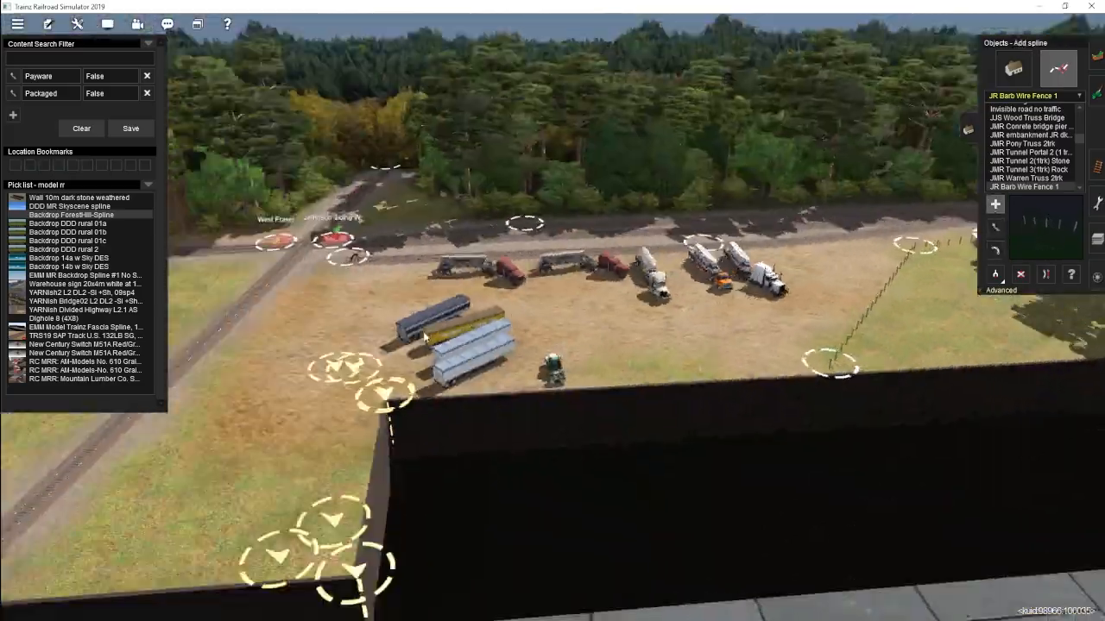
scroll(385, 446, "down", 5)
left_click(522, 318)
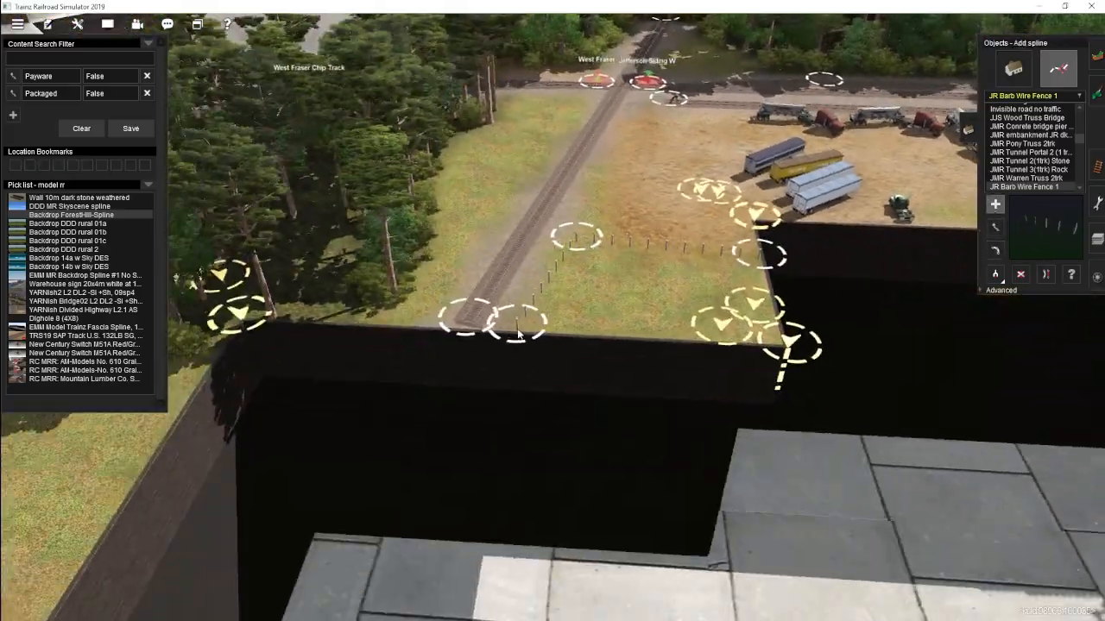
right_click_drag(522, 317, 707, 285)
left_click(667, 264)
left_click(783, 313)
left_click(806, 363)
right_click_drag(806, 362, 483, 345)
scroll(484, 346, "up", 5)
left_click(453, 372)
left_click(490, 230)
Step: Filter the objects by shed and place a weathered farm storage shed on the grass behind the yard fence
right_click_drag(724, 233, 489, 305)
left_click(49, 60)
type("st")
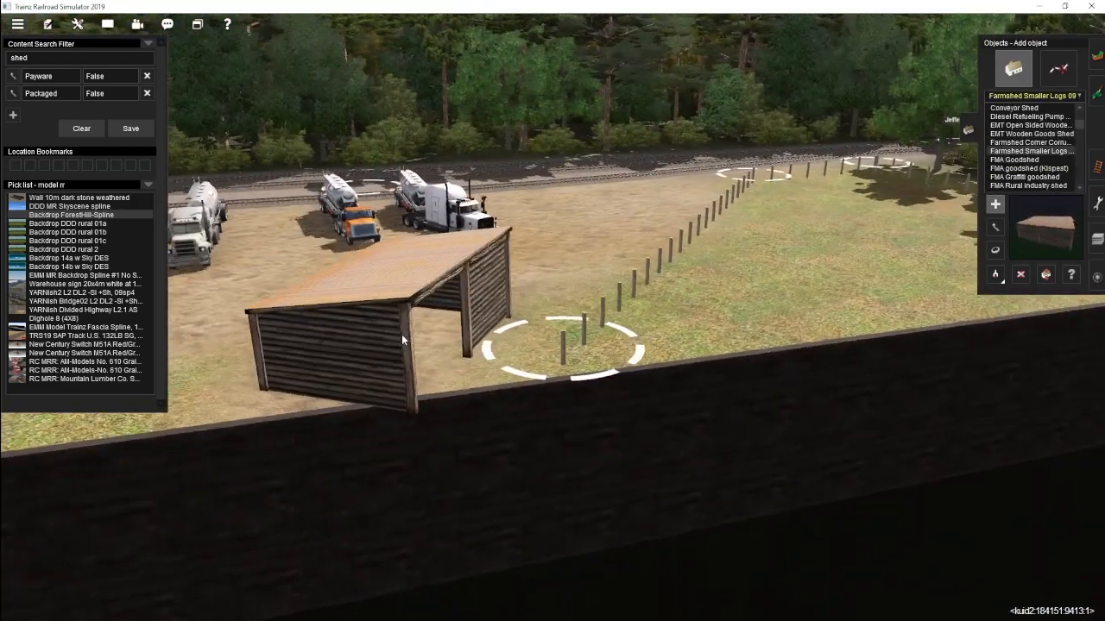
left_click(402, 334)
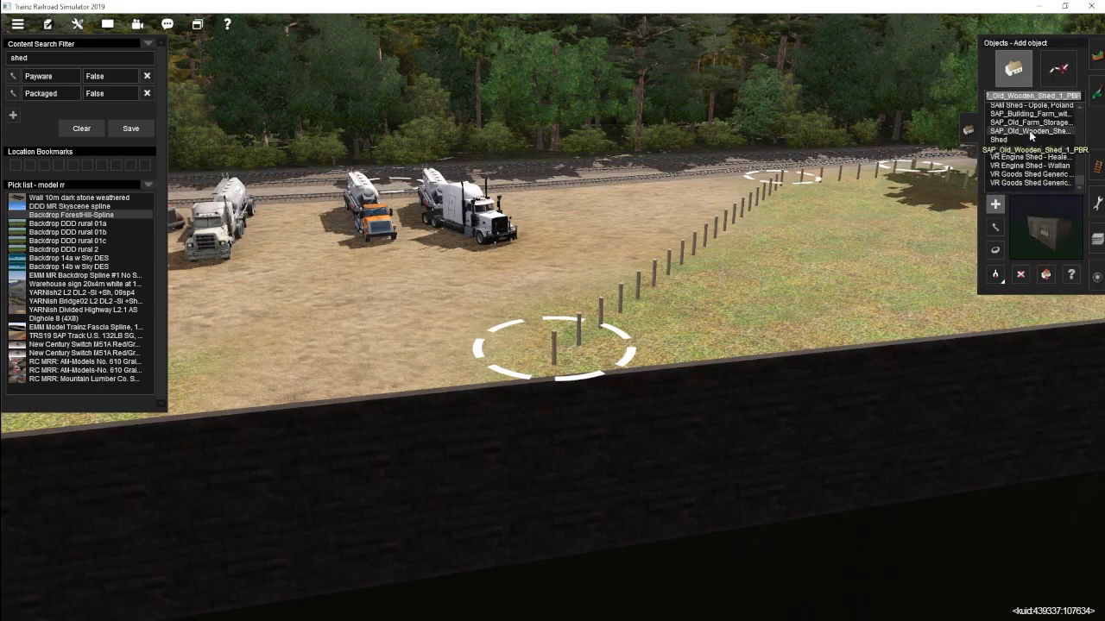
left_click(1031, 121)
left_click(813, 242)
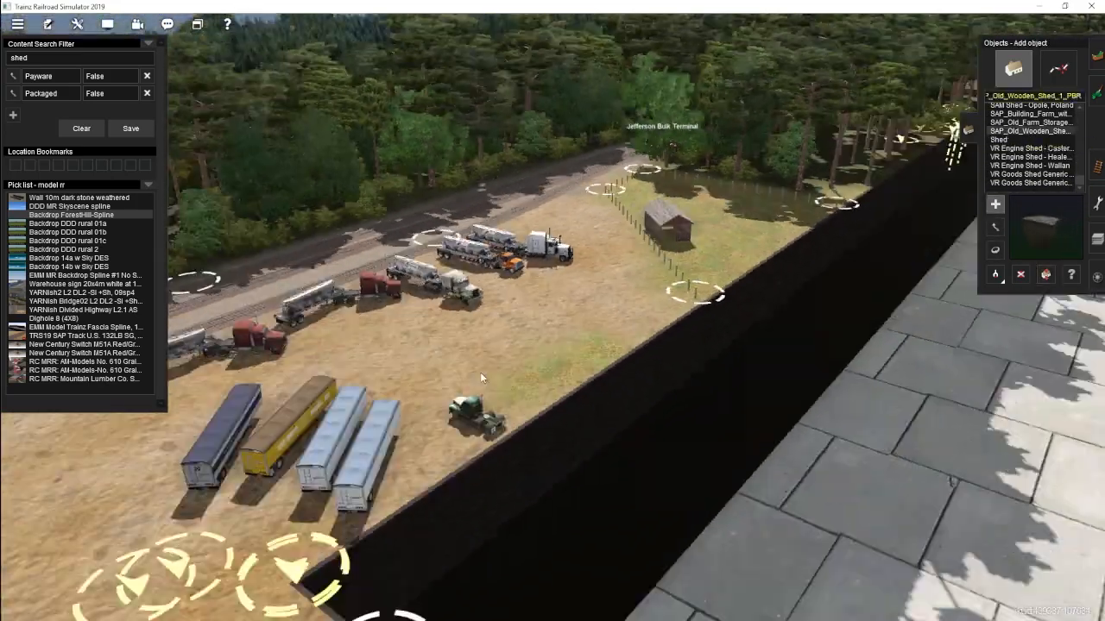
Step: Place SAP_Old_Wooden_Shed_1_PBR near the green truck, then rotate and move it beside the grass patch
left_click(566, 358)
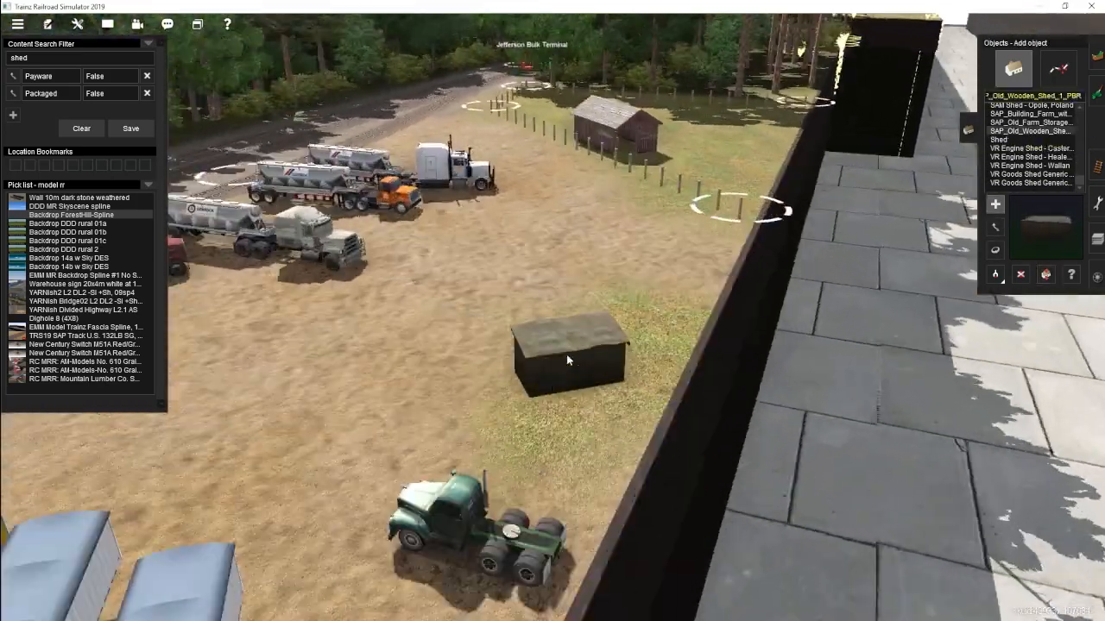
key("r")
left_click_drag(570, 367, 517, 375)
key("m")
left_click_drag(660, 363, 656, 380)
Step: Filter the objects by trailer and place an SAP Airstream travel trailer beside the old wooden shed near the fascia
left_click_drag(31, 58, 4, 68)
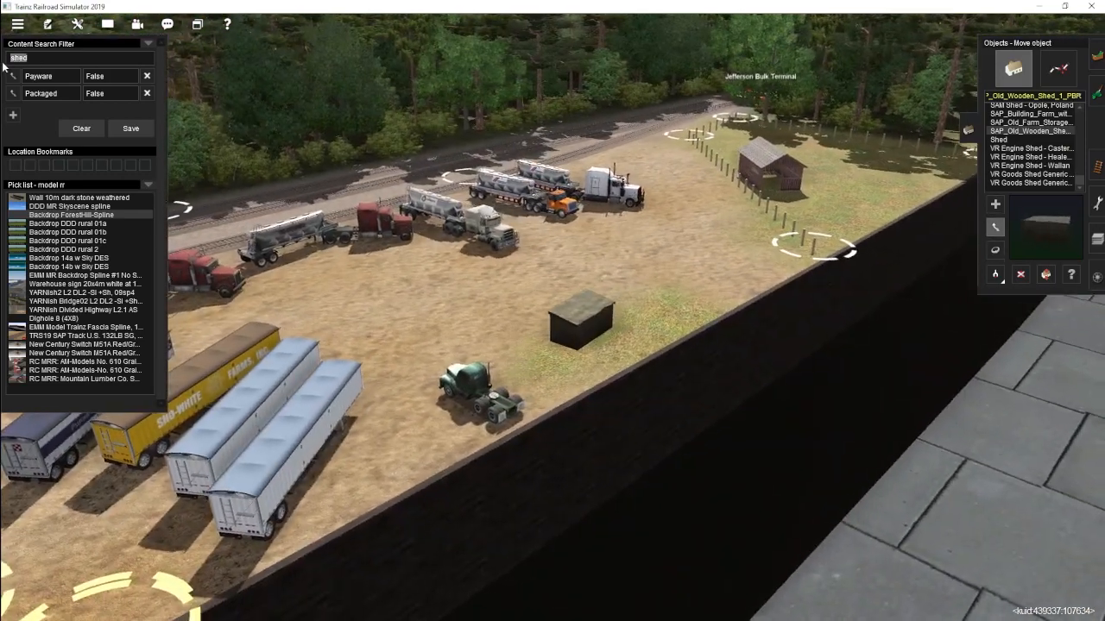
type("trailer")
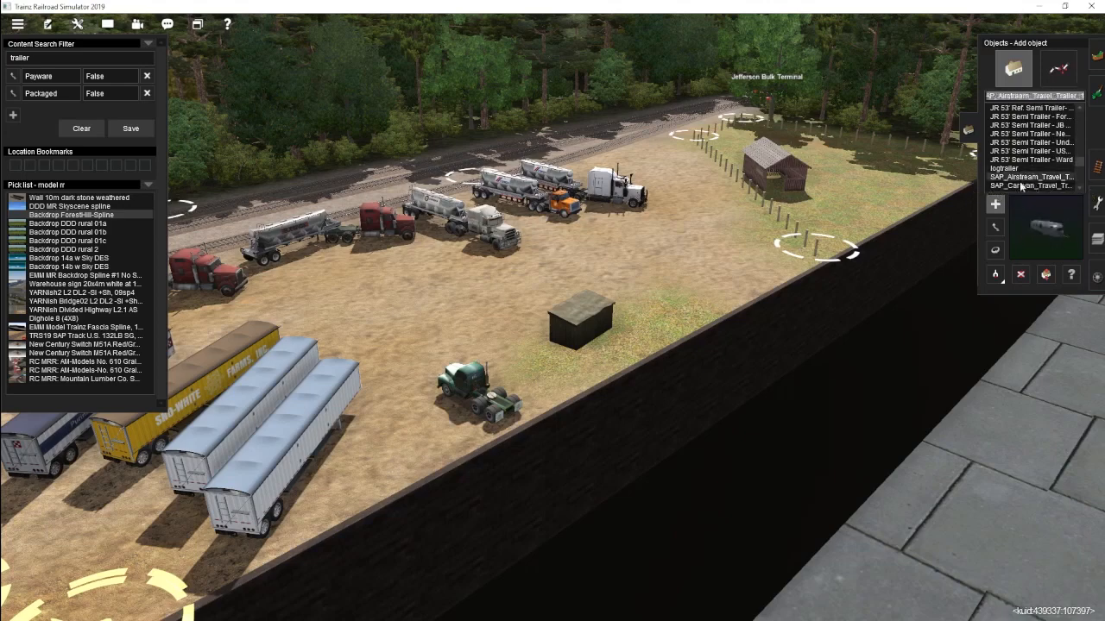
left_click(1019, 134)
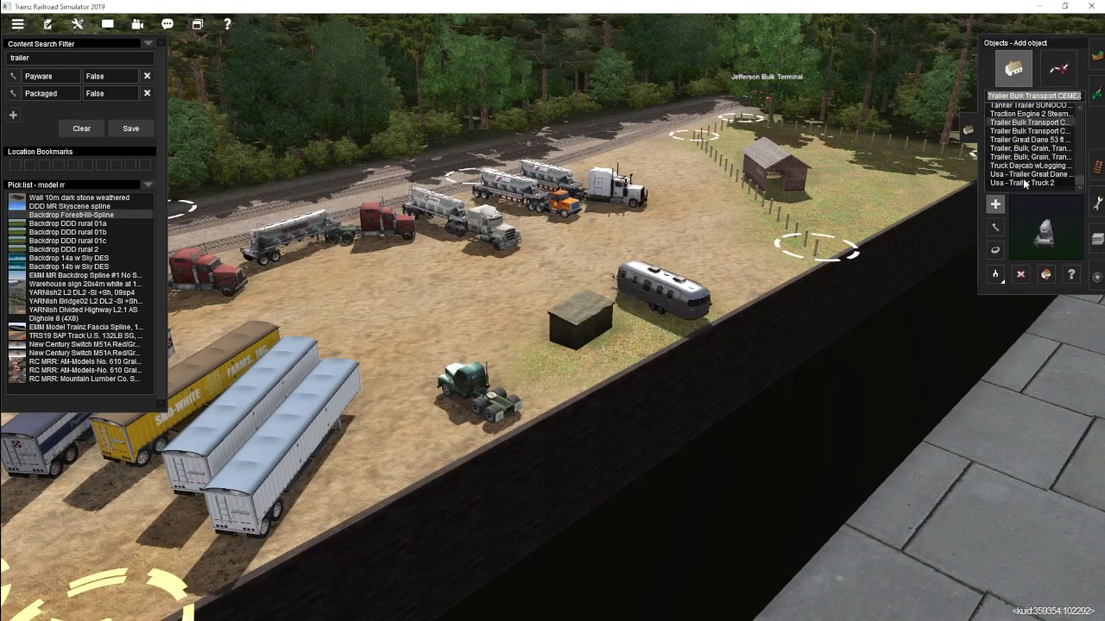
scroll(550, 293, "down", 5)
right_click_drag(551, 293, 577, 351)
Step: Place a Tanker Trailer SUNOCO DES on the open ground near the loading shed at Jefferson LPG Terminal
key("F4")
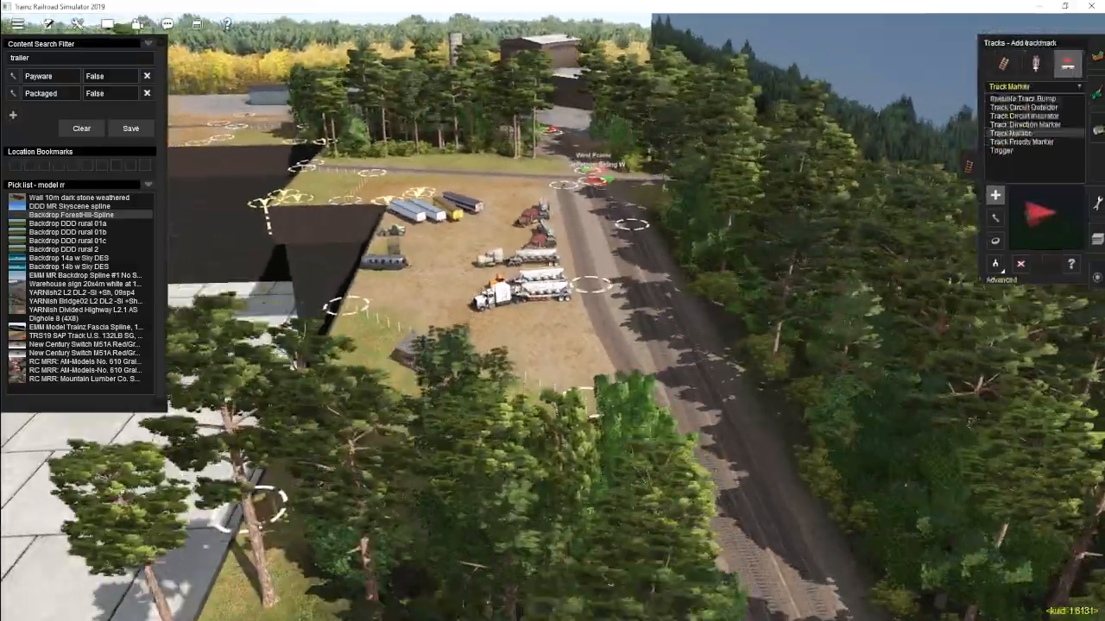
key("ctrl+m")
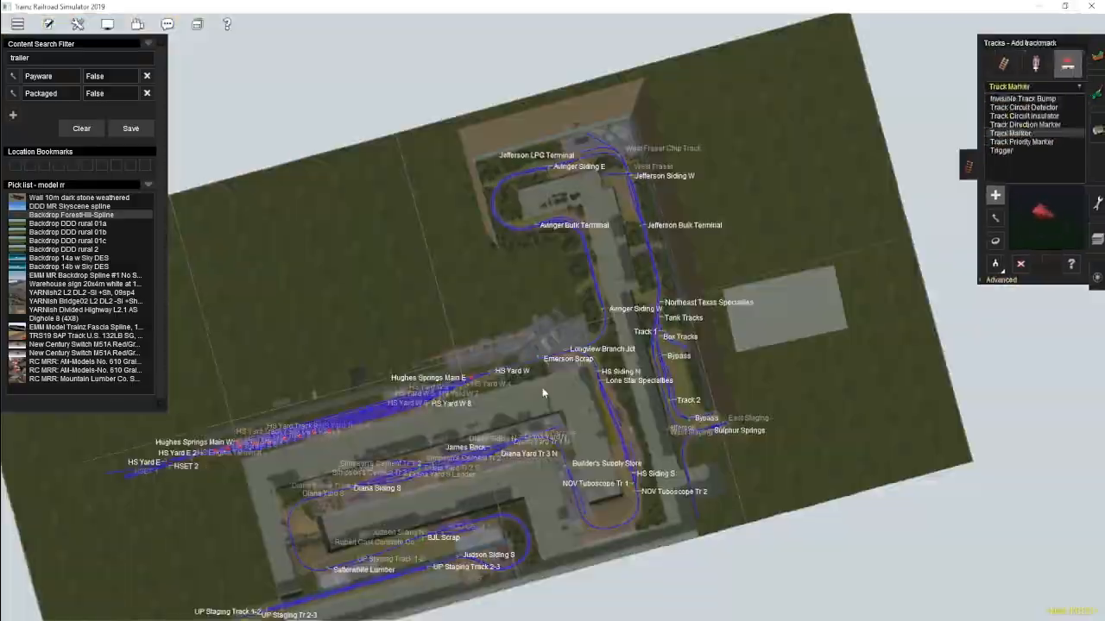
key("ctrl+m")
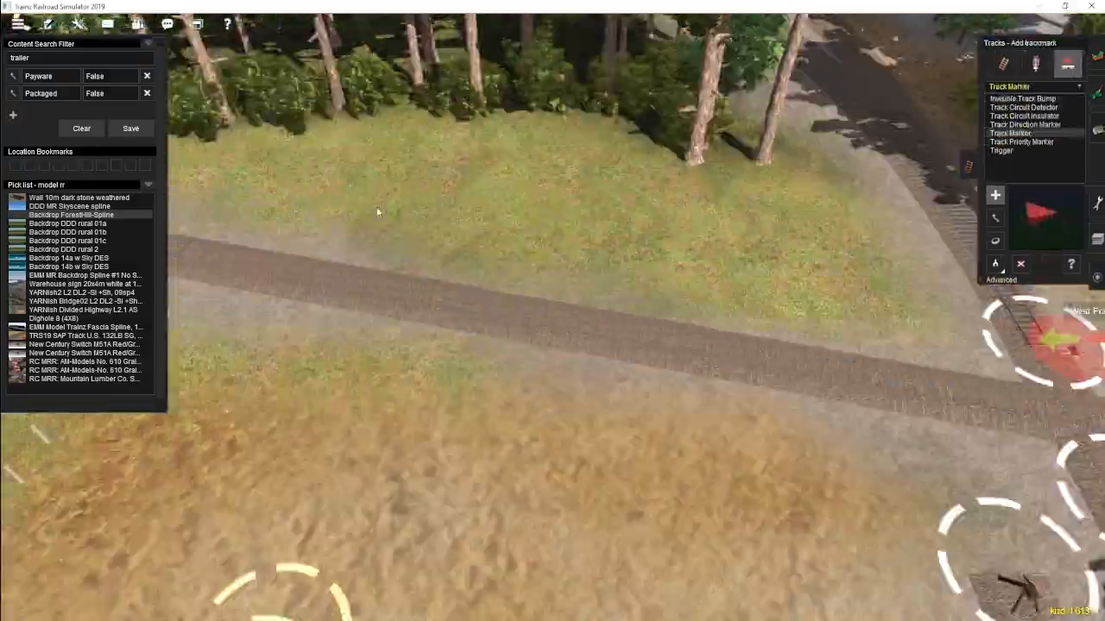
key("F3")
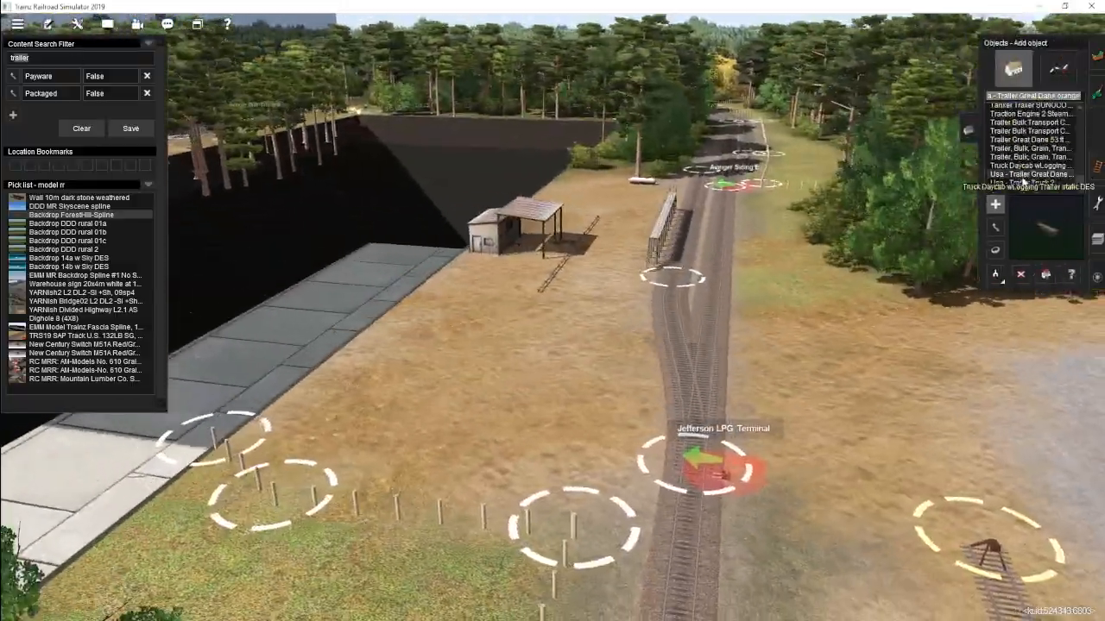
right_click(449, 289)
scroll(552, 310, "up", 5)
left_click(611, 361)
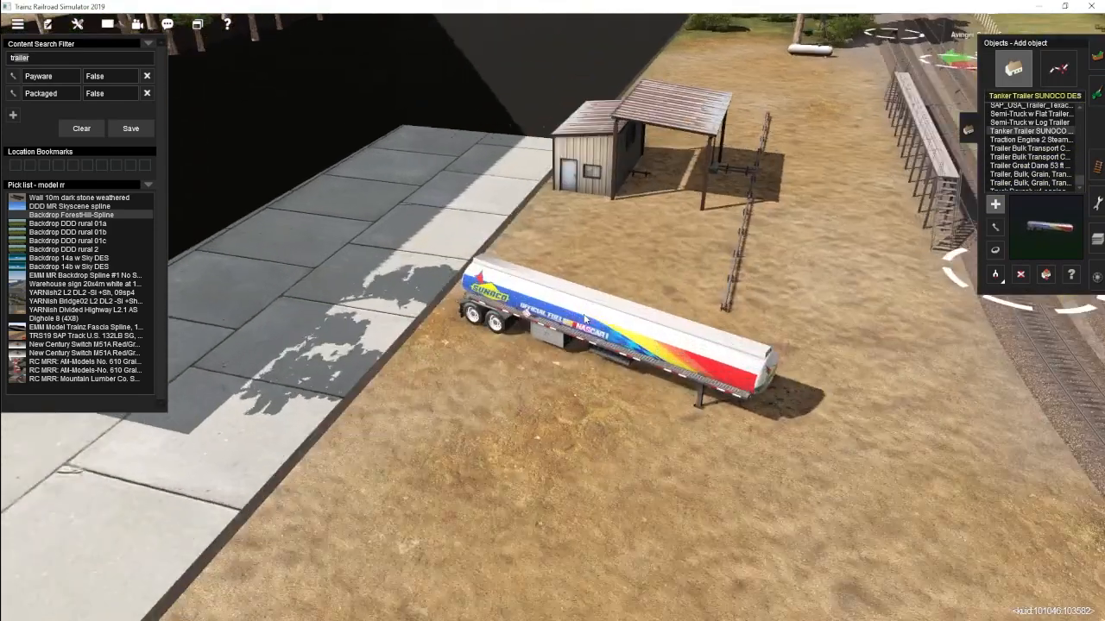
Step: Rotate the Sunoco tanker trailer and move it under the loading shed's roof
key("r")
left_click_drag(574, 336, 652, 337)
key("m")
left_click_drag(574, 337, 586, 216)
Step: Place an SAP USA Texaco tanker trailer beyond the loading shed and rotate it roughly parallel to the fascia
scroll(532, 298, "up", 3)
scroll(1025, 148, "up", 1)
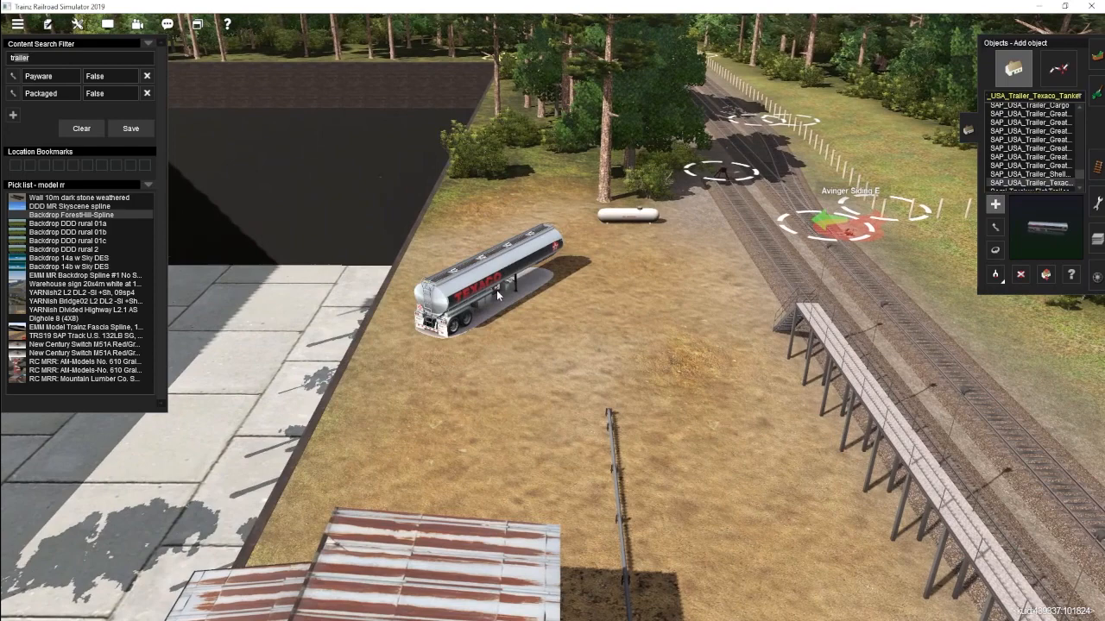
left_click_drag(496, 290, 518, 290)
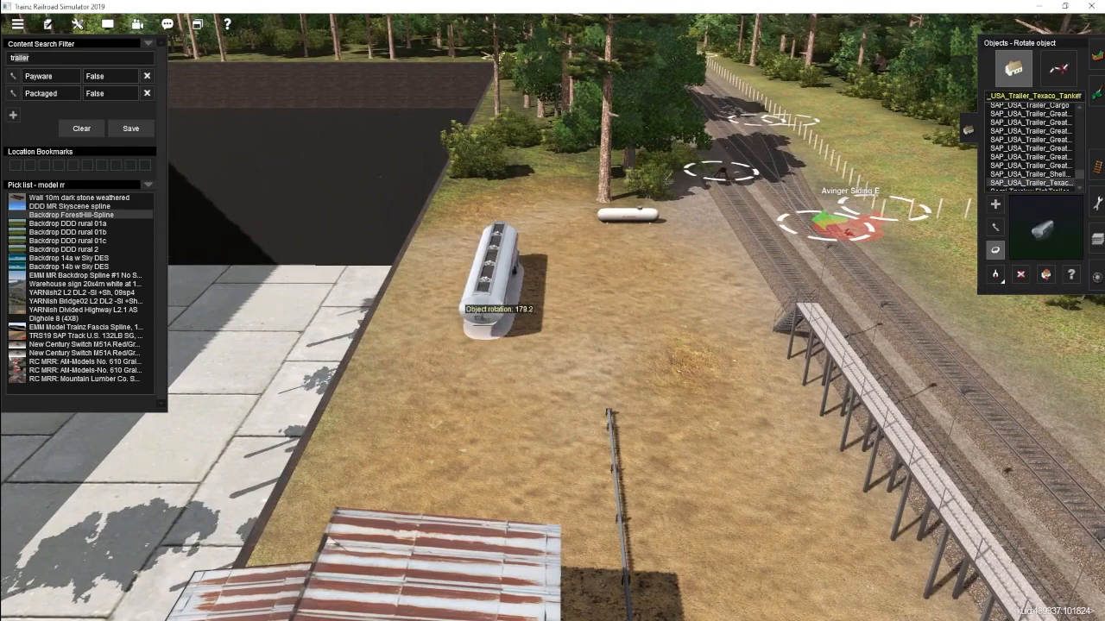
Step: Add an SAP USA Shell tanker trailer, rotate it and park it parallel beside the Texaco tanker
left_click(1031, 173)
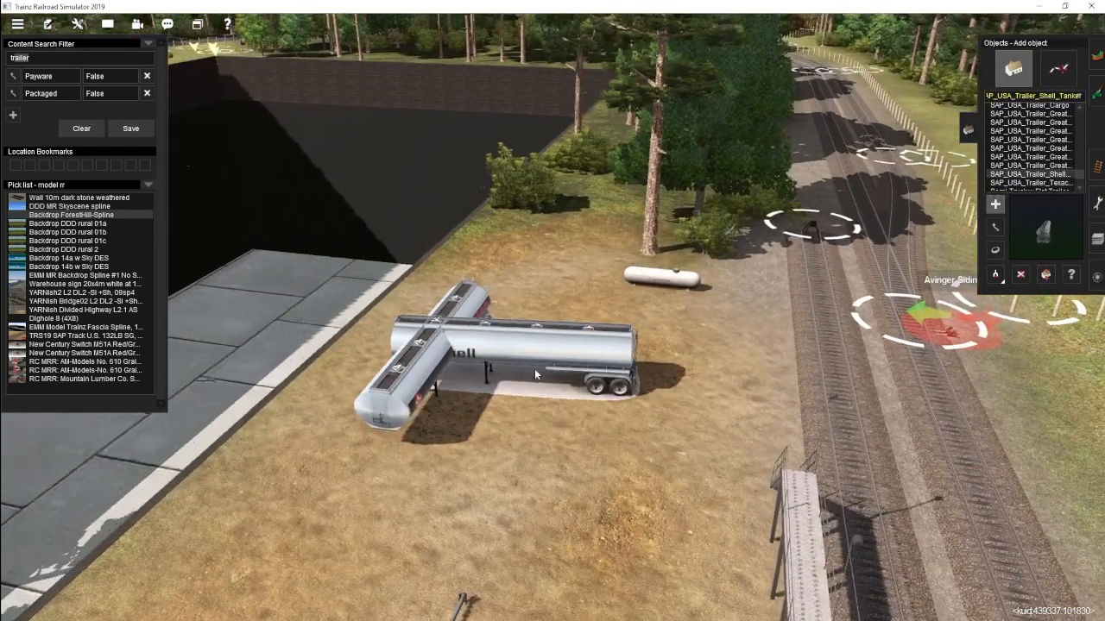
key("r")
left_click_drag(535, 375, 540, 266)
key("m")
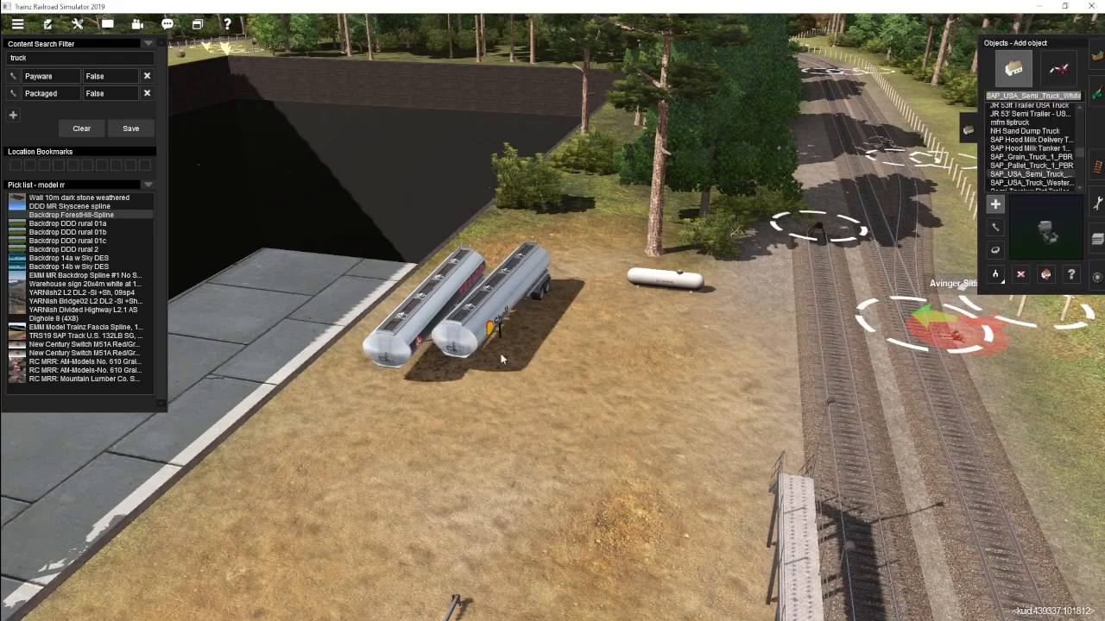
Step: Place two SAP_USA_Semi_Truck_White trucks in front of the Texaco and Shell tankers and rotate them in line with the trailers
left_click(356, 384)
left_click(457, 384)
key("r")
left_click_drag(356, 384, 337, 385)
left_click_drag(459, 387, 442, 399)
key("Up")
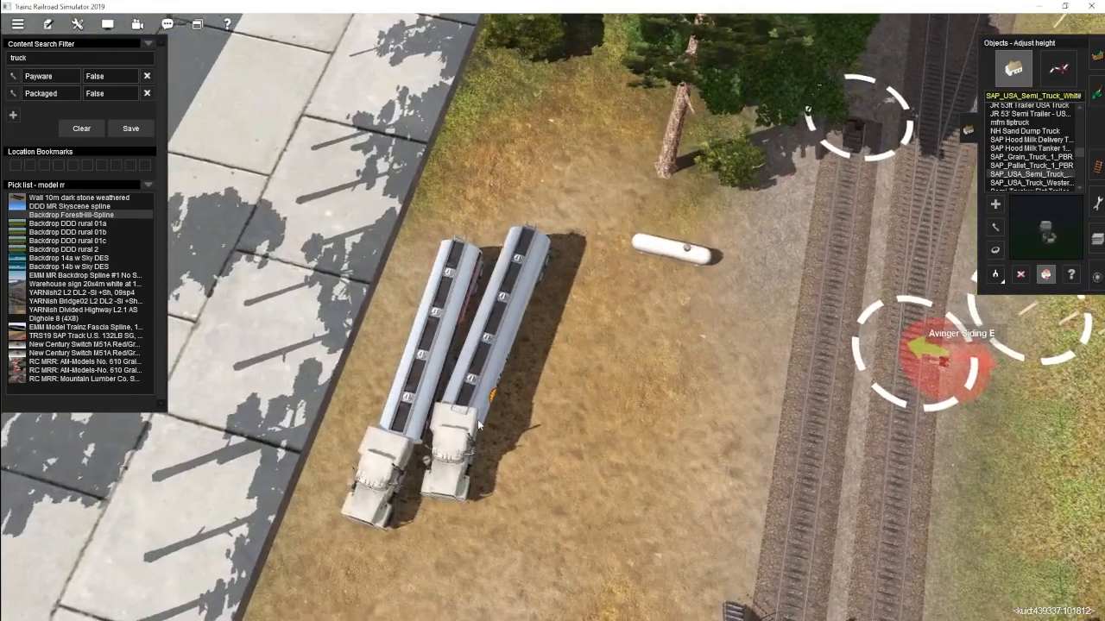
Step: Move both white trucks back so they sit coupled to the Texaco and Shell tankers
key("m")
left_click_drag(369, 482, 377, 490)
left_click_drag(447, 473, 451, 479)
key("Down")
Step: Filter the objects by tank and place propane tankers AmGas1 and AmGas2 between the tanker trucks and the unloading platform
left_click(1026, 139)
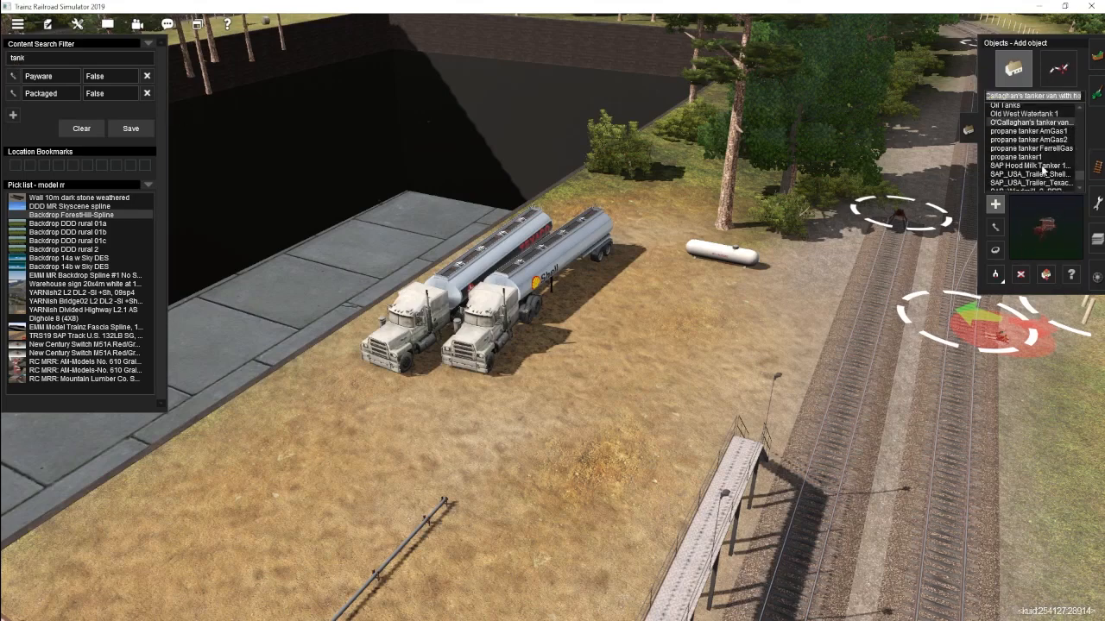
left_click(1041, 131)
left_click(767, 323)
left_click(572, 242)
left_click(1044, 140)
left_click(514, 224)
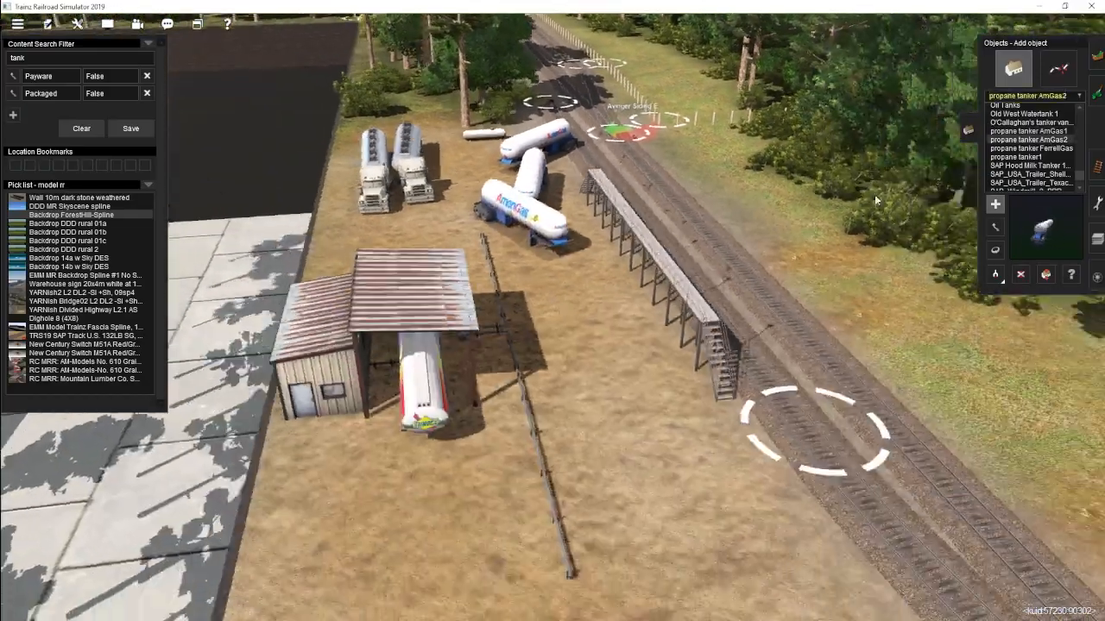
Step: Place a propane tanker FerrellGas beside the loading shed and delete the Sunoco tanker from under its roof
left_click(1044, 149)
left_click(584, 352)
key("Left")
left_click(1020, 274)
left_click(388, 354)
key("ctrl+z")
left_click(995, 227)
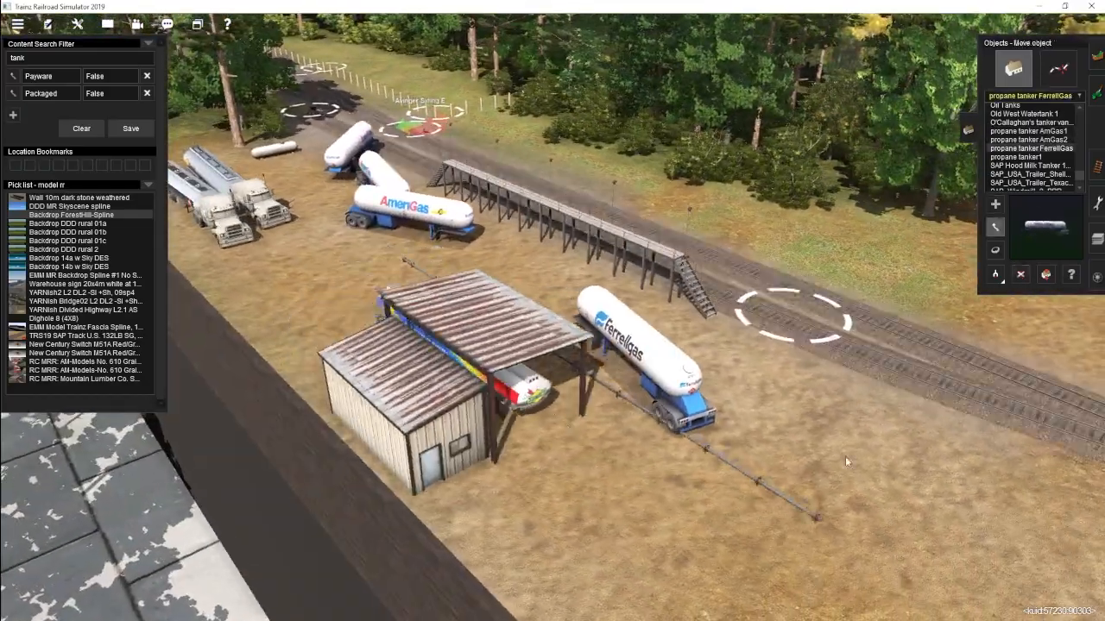
Step: Rotate the Ferrellgas tanker and move it under the loading shed's roof
left_click_drag(412, 406, 743, 427)
left_click_drag(483, 367, 181, 509)
left_click_drag(699, 423, 380, 406)
key("Left")
left_click(994, 250)
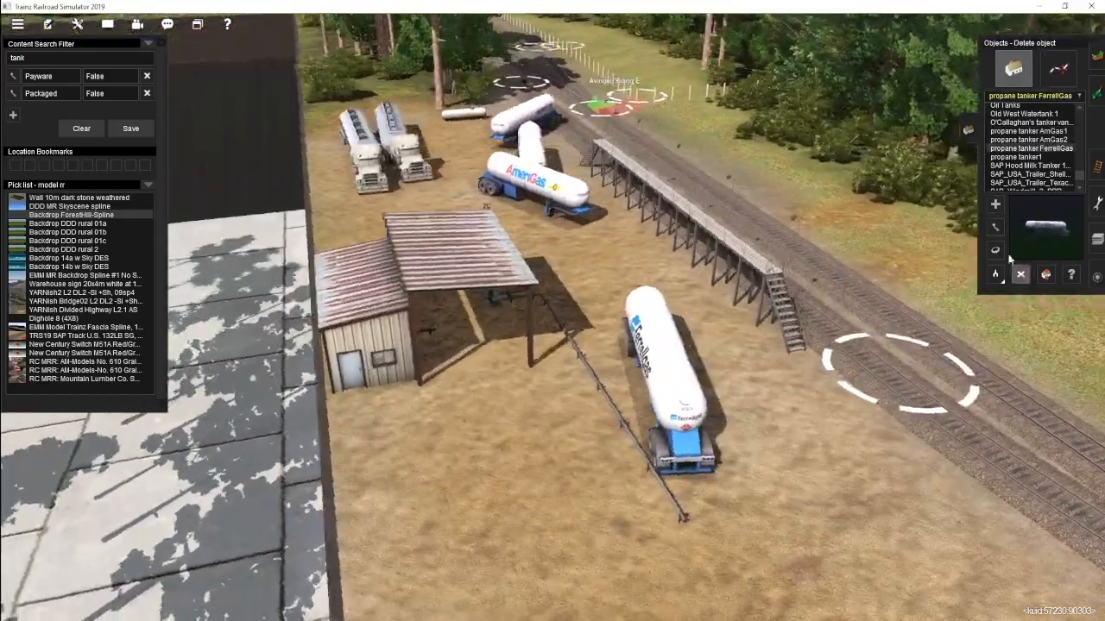
left_click_drag(605, 280, 637, 402)
left_click_drag(613, 318, 490, 402)
key("Left")
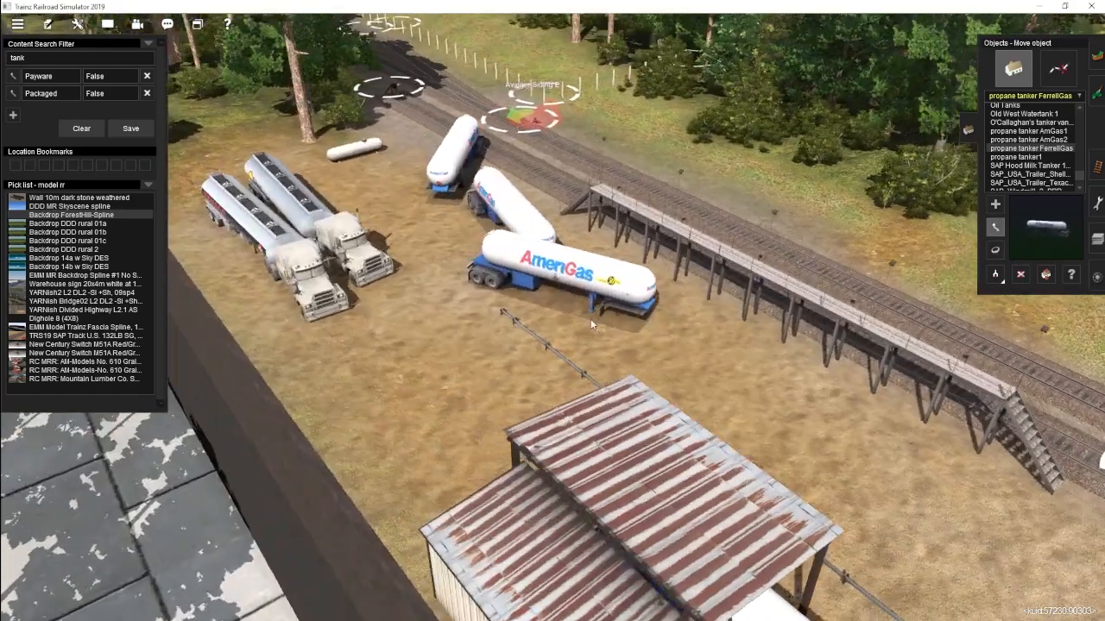
Step: Rotate and move the AmeriGas tankers so that two stand side by side behind the loading shed
left_click(995, 250)
left_click_drag(637, 289, 578, 300)
left_click_drag(551, 246, 324, 390)
left_click(995, 227)
left_click_drag(637, 295, 349, 430)
key("Left")
left_click(995, 249)
left_click_drag(565, 269, 543, 274)
scroll(581, 303, "down", 3)
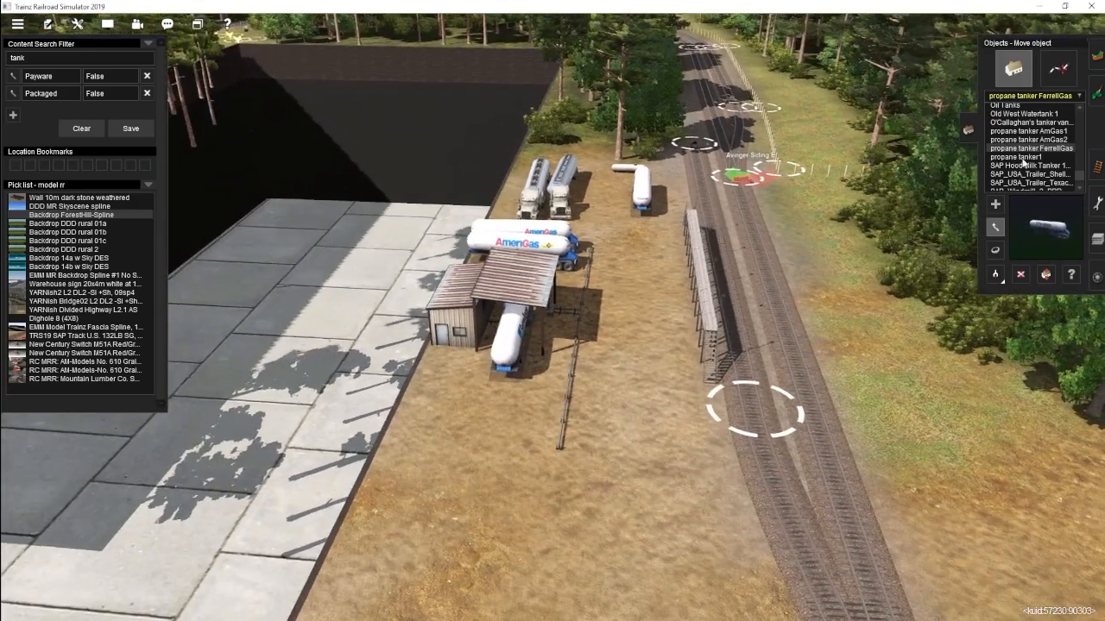
Step: Filter the objects by truck and place a Usa - semi Truck red facing outward at the front of the Ferrellgas tanker
left_click(1024, 158)
scroll(1032, 161, "down", 1)
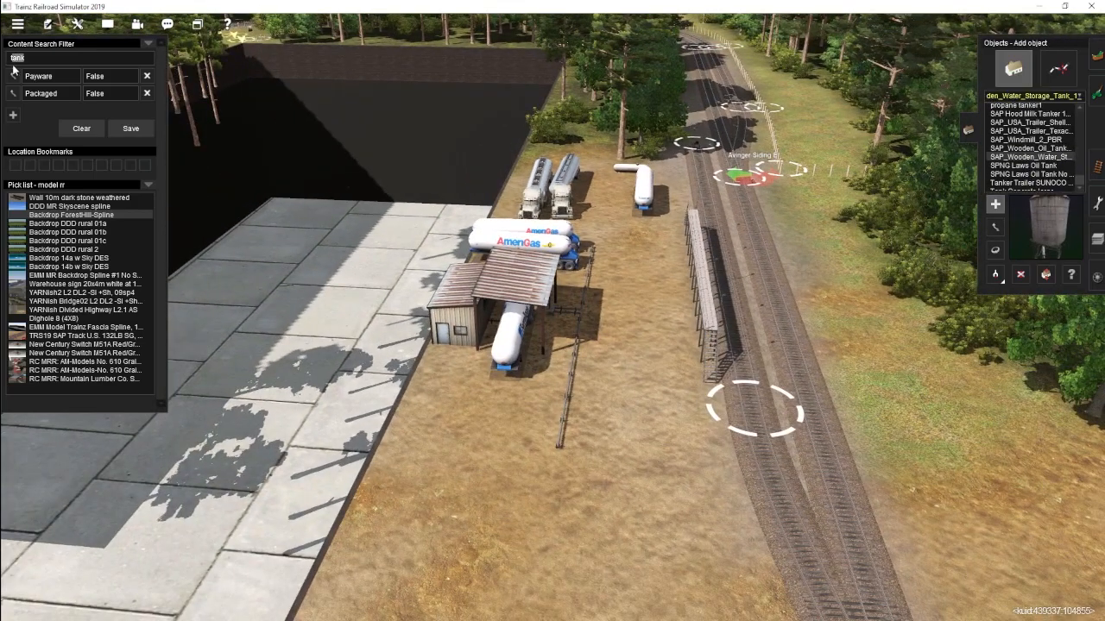
left_click(485, 417)
scroll(485, 417, "up", 3)
left_click(995, 249)
left_click_drag(438, 490, 447, 463)
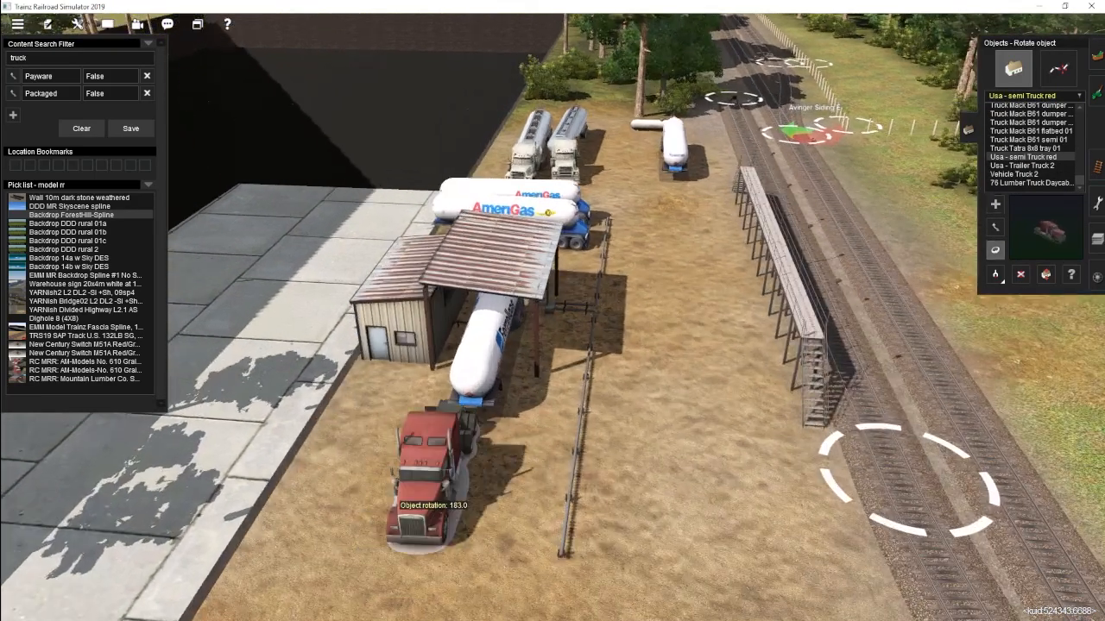
left_click(995, 227)
scroll(635, 351, "down", 3)
middle_click_drag(635, 351, 537, 309)
Step: Filter the objects by tank and try a JR Propane Loadout on the open ground beyond the loading shed
left_click_drag(31, 59, 13, 62)
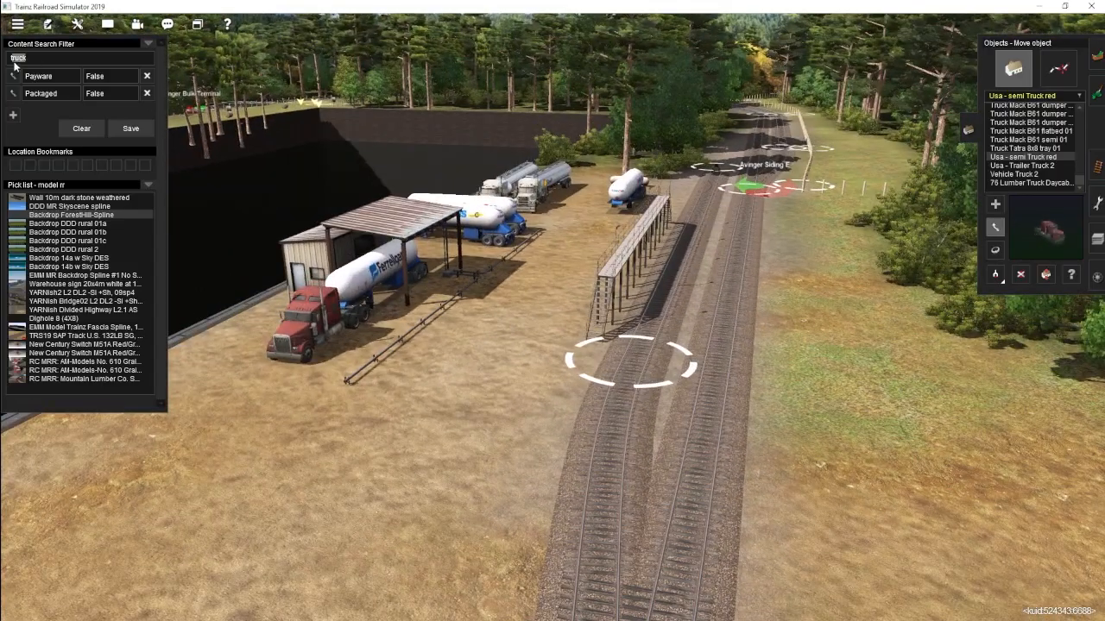
scroll(523, 340, "down", 5)
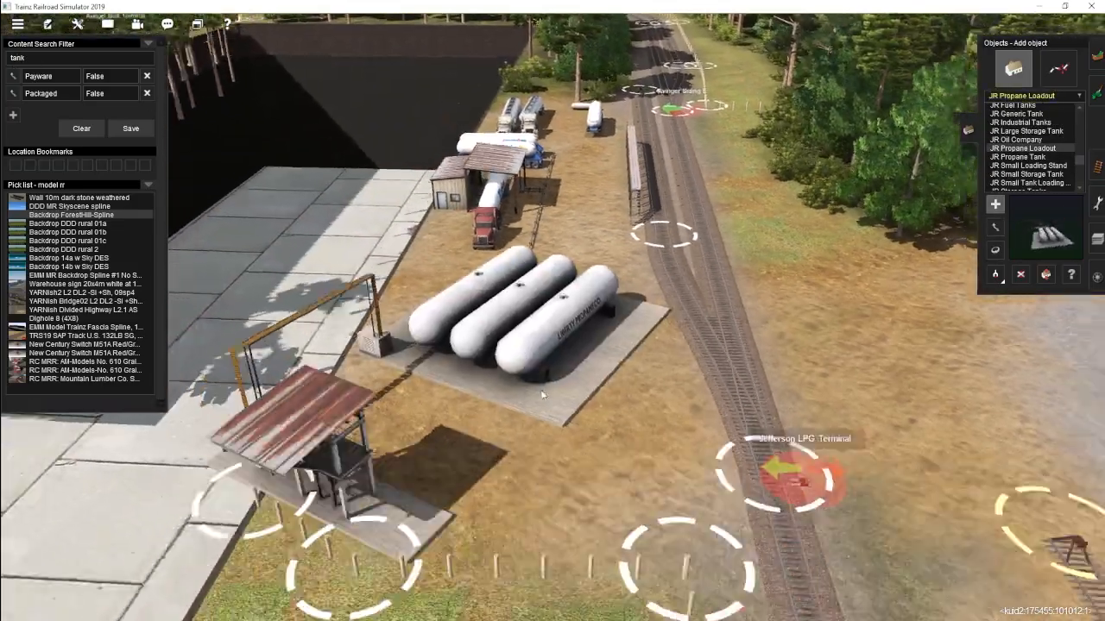
left_click(1023, 175)
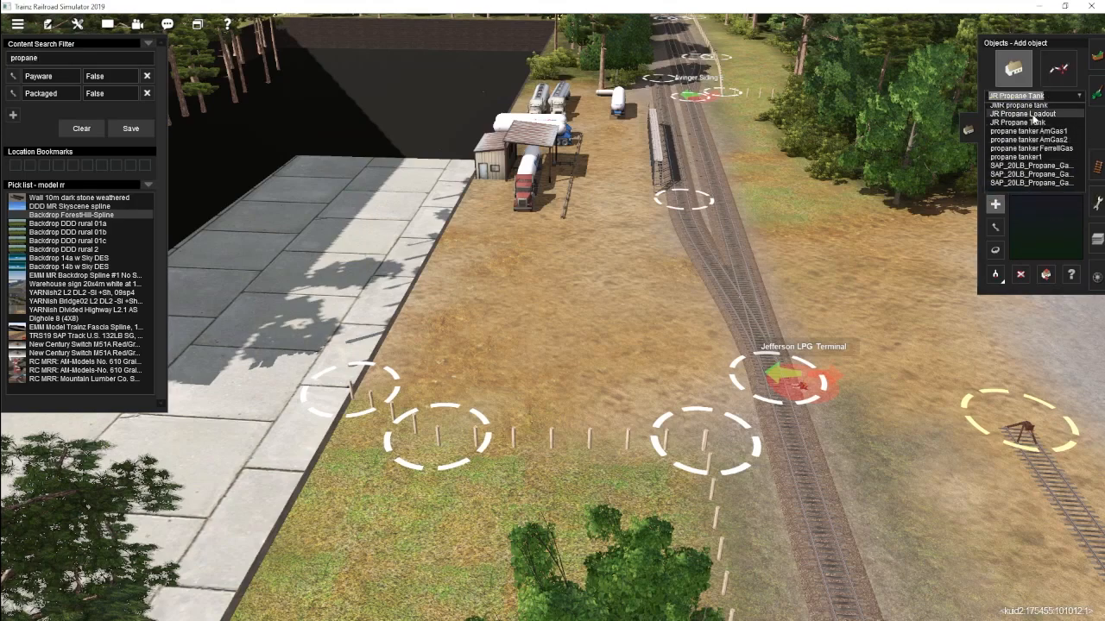
Step: Filter the objects by propane, then place a JMR propane tank beside the loading shed and rotate it
left_click(1018, 105)
scroll(735, 358, "up", 3)
right_click(546, 226)
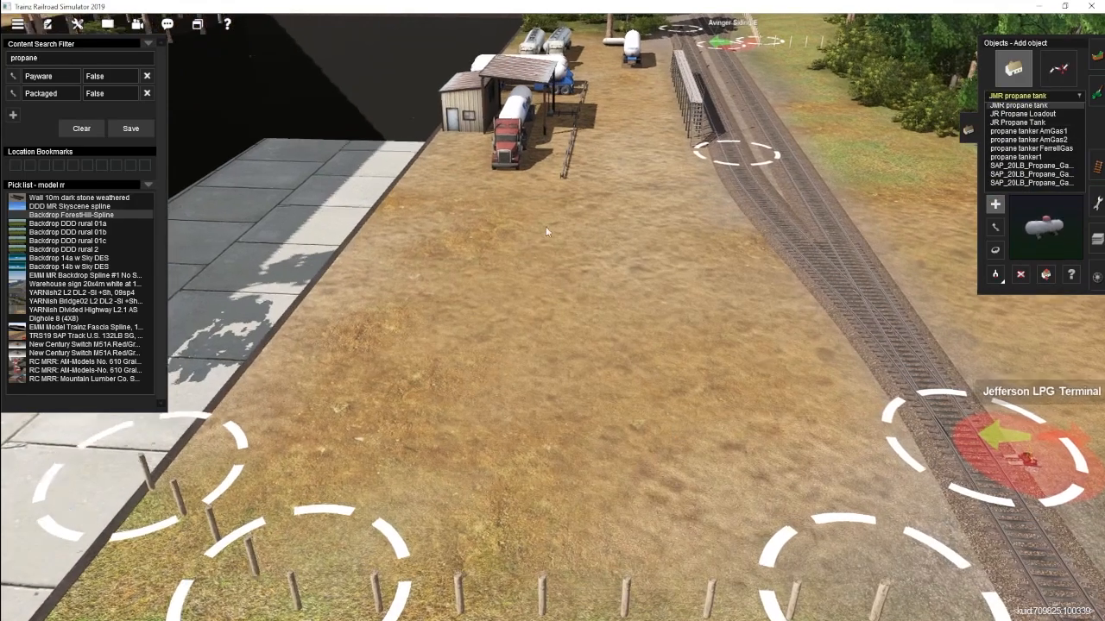
scroll(535, 233, "up", 4)
left_click(462, 339)
left_click(995, 251)
left_click_drag(463, 333, 463, 345)
left_click(995, 205)
left_click(1031, 183)
left_click(1018, 105)
scroll(558, 280, "down", 4)
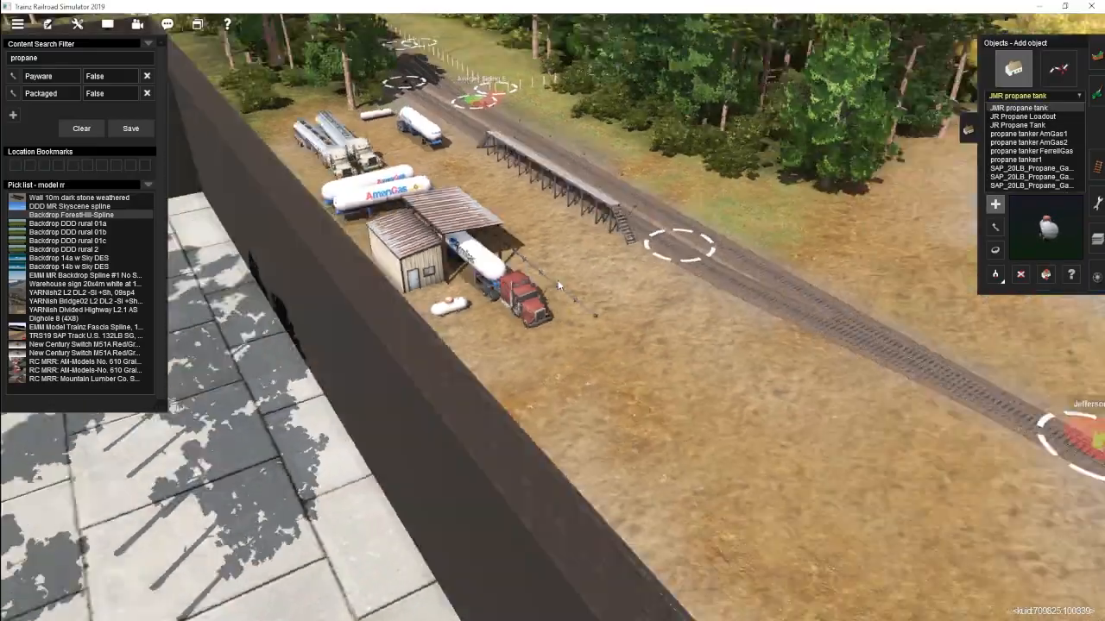
double_click(24, 58)
type("lpg")
key("BackSpace")
scroll(533, 320, "down", 3)
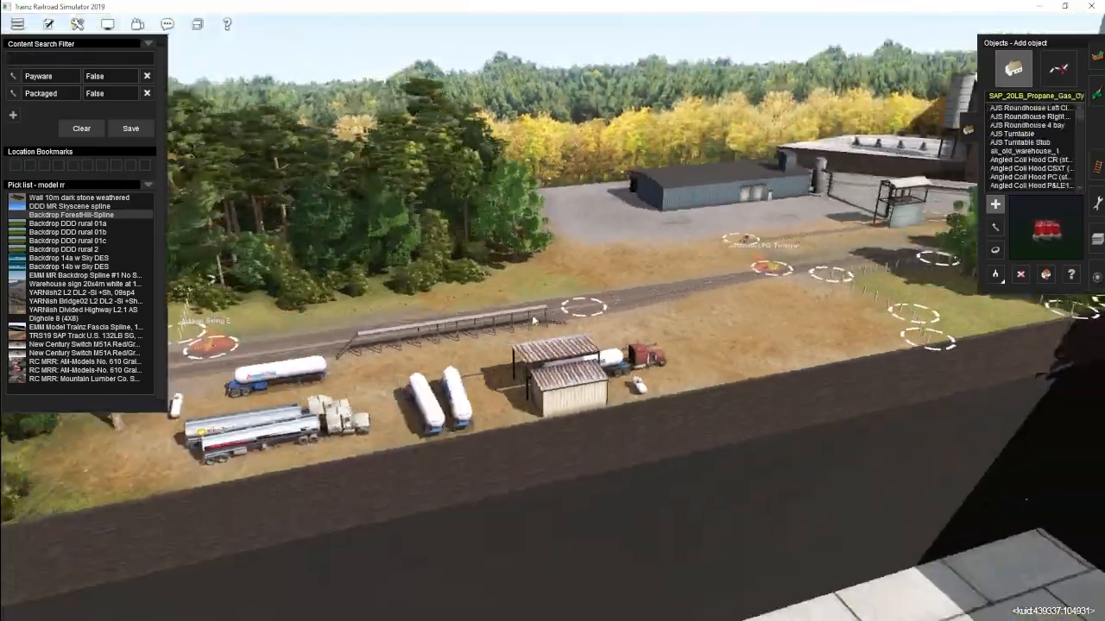
Step: Filter the objects by trailer and set two DES Truck Daycab wBulk Trailer units side by side next to the bulk terminal spur
right_click_drag(533, 320, 636, 301)
right_click(549, 307)
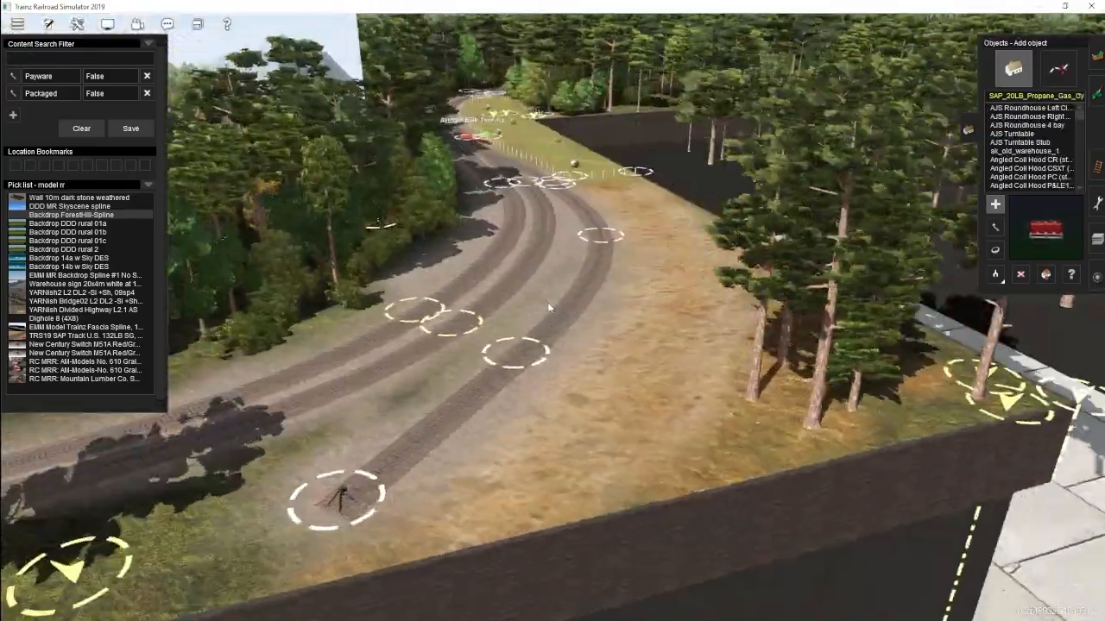
left_click(54, 61)
type("trailer")
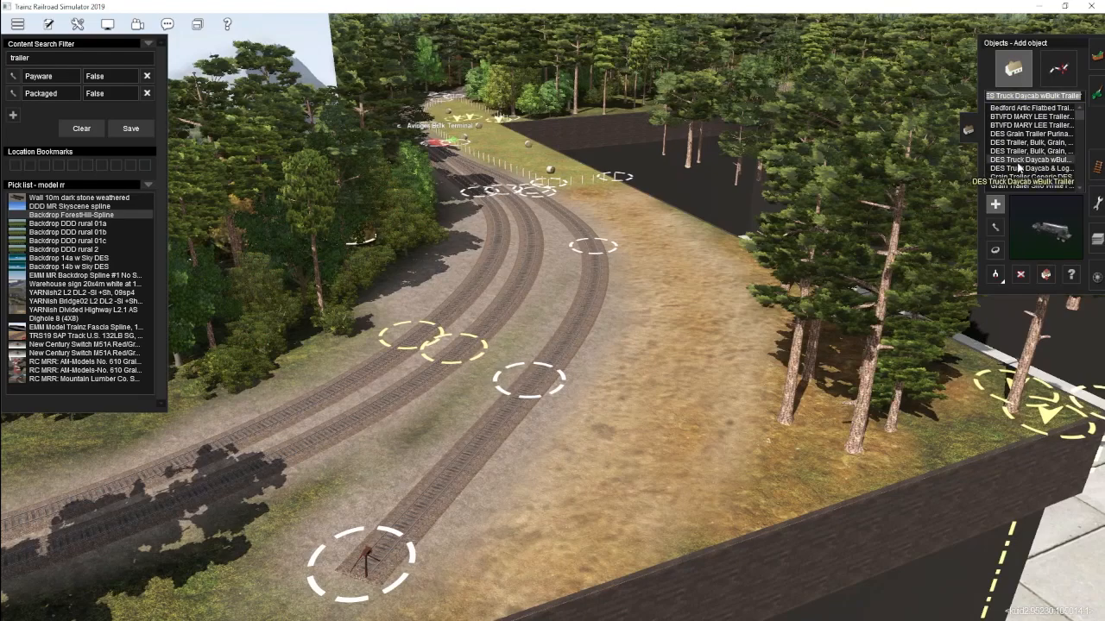
left_click(617, 407)
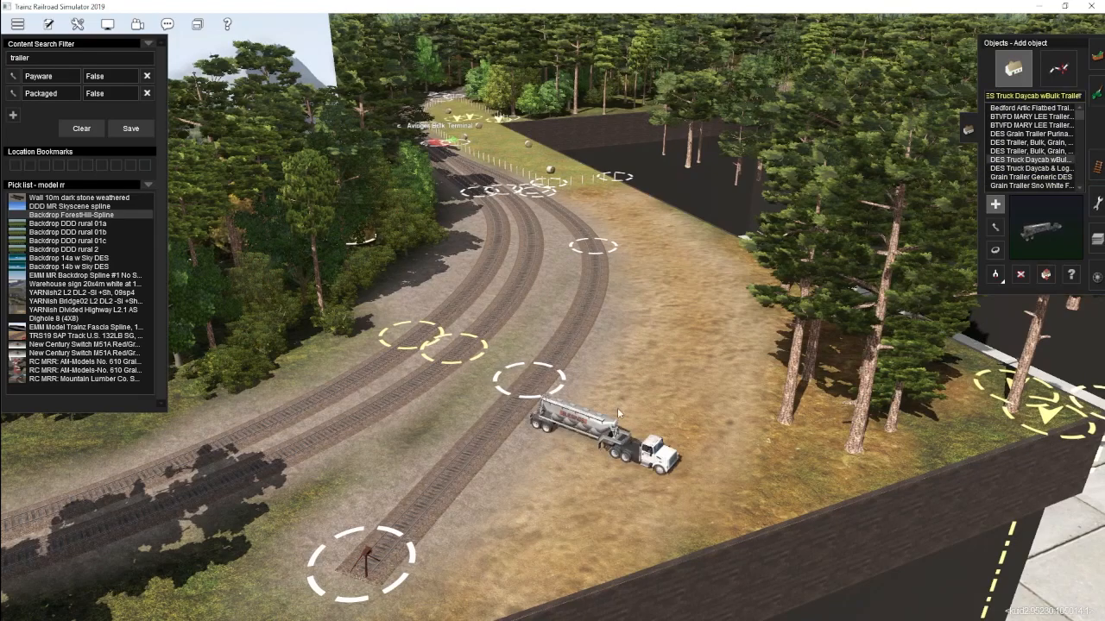
left_click_drag(658, 377, 643, 377)
left_click_drag(615, 431, 600, 433)
left_click_drag(611, 361, 621, 350)
left_click_drag(589, 434, 512, 369)
Step: Place two Grain Trailer Generic DES trailers beside the spur and line them up parallel to each other
left_click(1027, 178)
scroll(586, 353, "up", 5)
left_click(578, 352)
left_click(547, 380)
left_click_drag(580, 294, 564, 294)
right_click_drag(560, 298, 604, 341)
left_click_drag(634, 332, 653, 331)
left_click_drag(623, 452, 723, 485)
left_click_drag(643, 332, 699, 426)
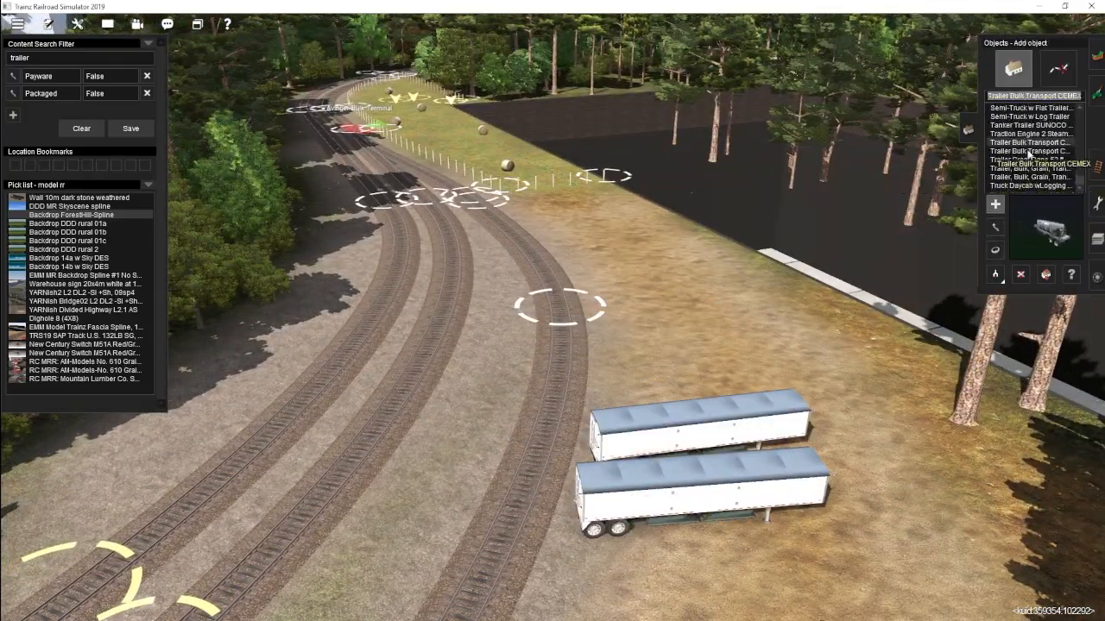
Step: Place a Trailer Bulk Transport CEMEX beyond the grain trailers and rotate it in line with them
left_click(663, 302)
key("r")
left_click_drag(663, 302, 617, 298)
right_click_drag(617, 293, 372, 289)
Step: Place a Grain Trailer Sno White Farms DES beyond the CEMEX trailer and rotate it to face the spur
left_click(1014, 182)
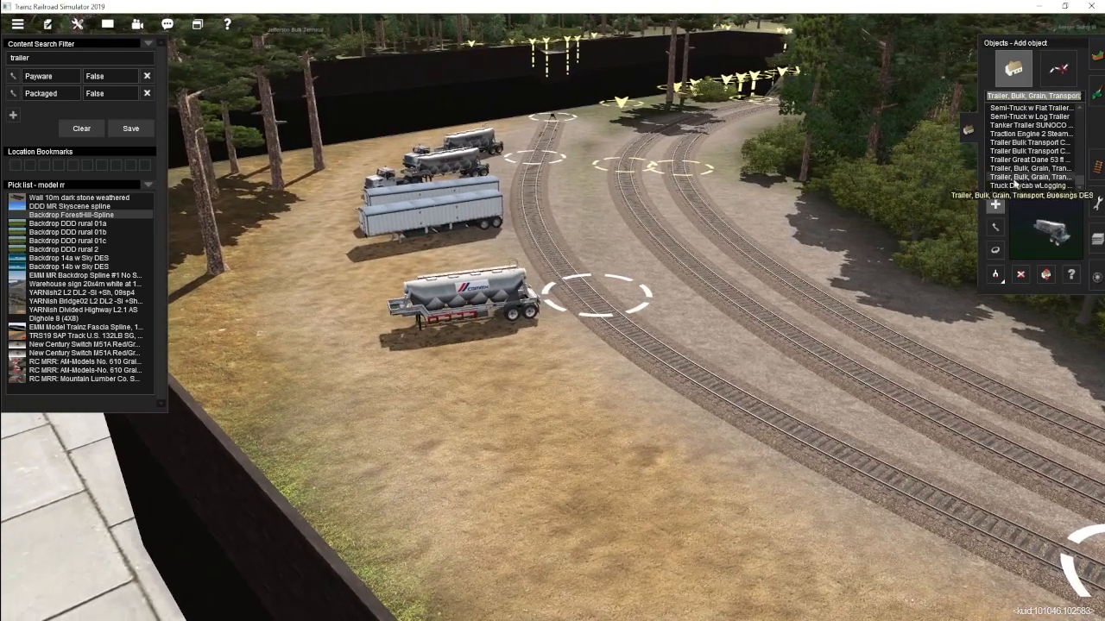
scroll(1031, 164, "down", 1)
left_click(1028, 165)
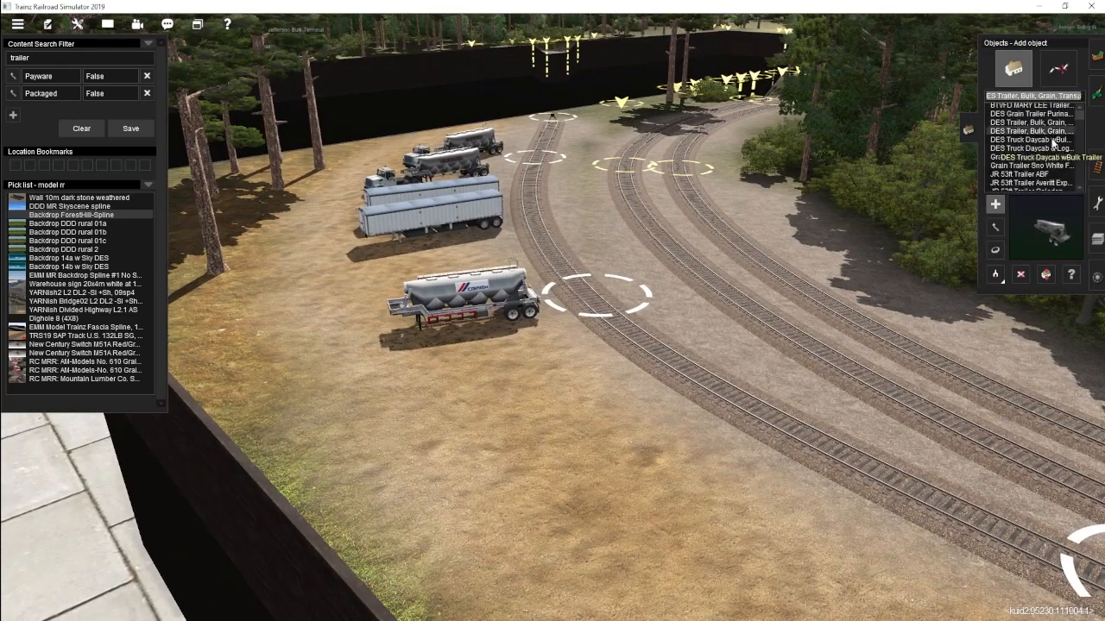
left_click(1045, 167)
left_click(503, 415)
key("r")
left_click_drag(502, 416, 527, 411)
key("m")
right_click(466, 315)
scroll(466, 315, "down", 2)
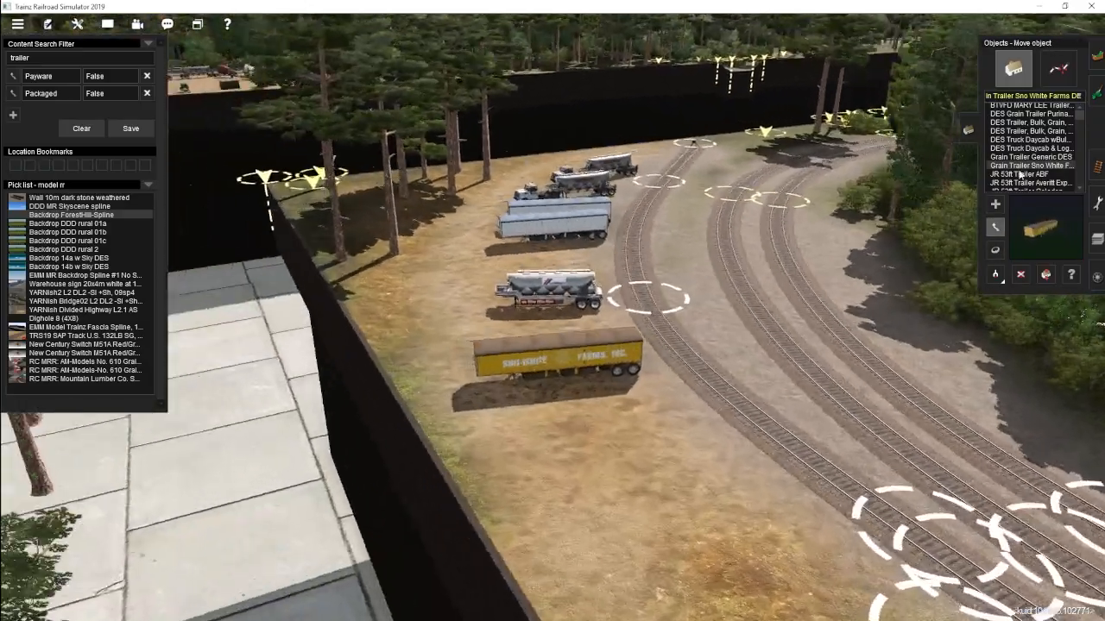
Step: Filter the objects by truck and place a jpk coal dumptruck body, rotated and moved next to the pine trees
left_click_drag(36, 59, 17, 68)
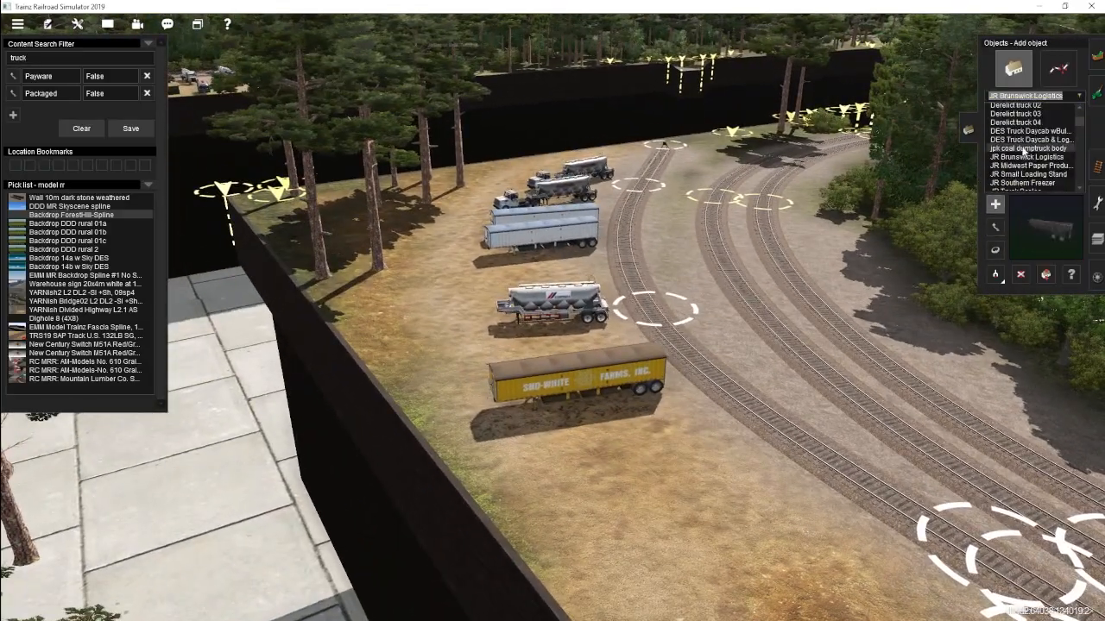
left_click(1024, 152)
scroll(466, 328, "up", 3)
left_click(446, 371)
key("r")
left_click_drag(446, 371, 405, 374)
left_click_drag(483, 332, 428, 401)
key("m")
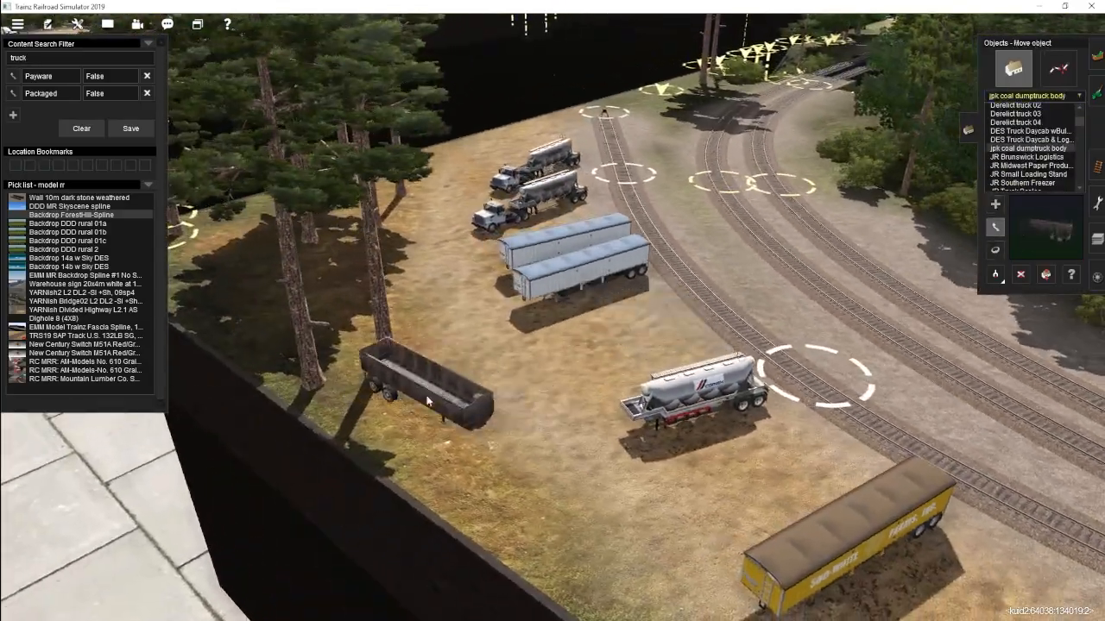
key("Left")
Step: Place a Brookley / Penske Day Cab Truck at the front of the CEMEX trailer and rotate it into line
left_click(1027, 158)
scroll(1025, 157, "up", 1)
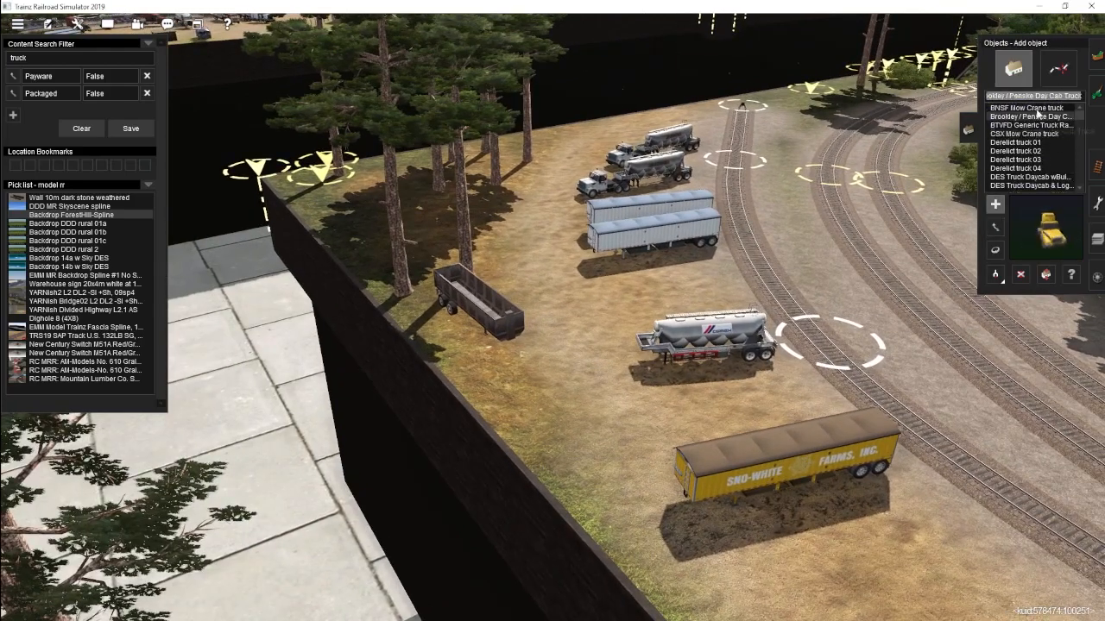
left_click(609, 386)
key("r")
left_click_drag(610, 386, 646, 368)
key("m")
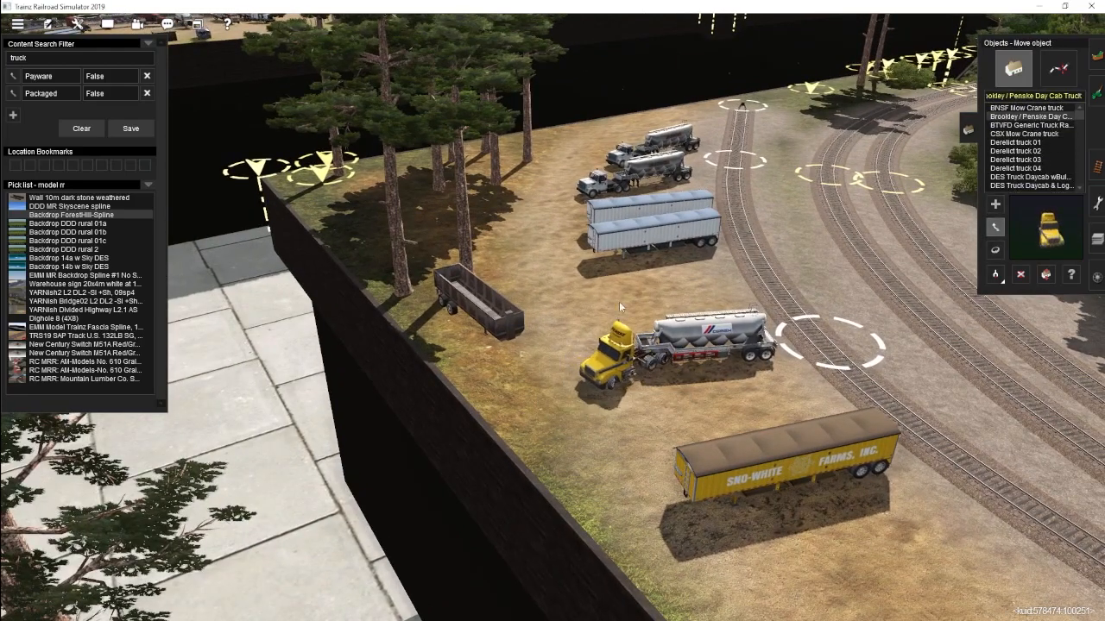
Step: Place a second Brookley / Penske Day Cab Truck, aligned with the front of the nearer white grain trailer
scroll(619, 303, "up", 3)
left_click(1030, 116)
left_click(500, 382)
key("r")
left_click_drag(500, 382, 528, 355)
key("m")
scroll(540, 294, "down", 3)
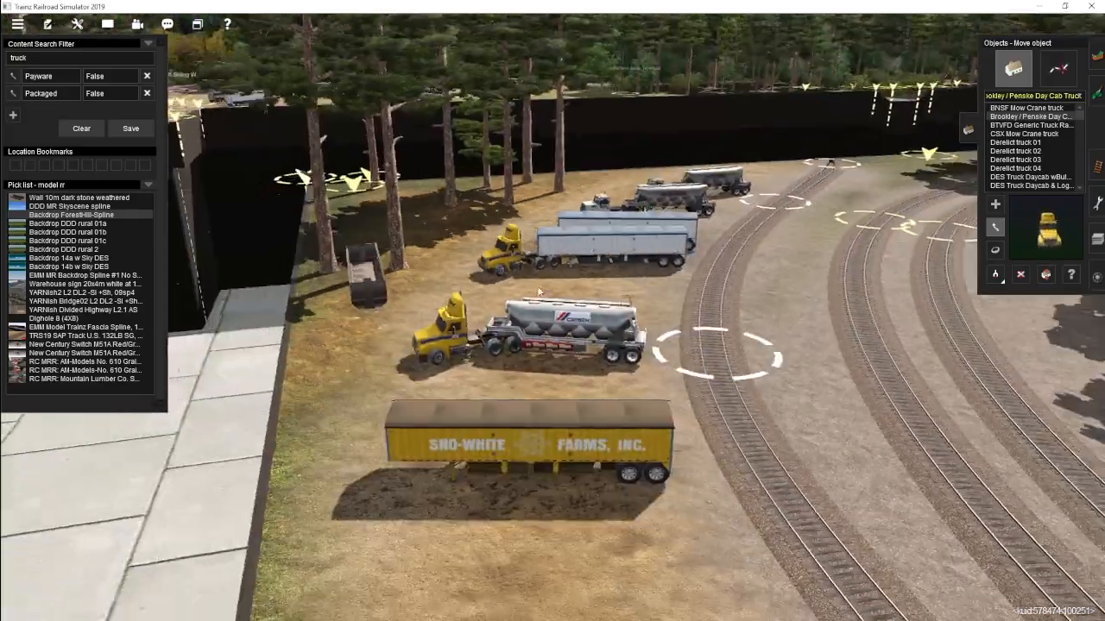
Step: Place a Usa - semi Truck red and a Usa - Trailer Truck 2 near the spur's buffer stop, adjusting the trailer's position
scroll(528, 328, "up", 2)
scroll(515, 358, "down", 3)
right_click(629, 192)
scroll(628, 192, "up", 4)
scroll(1015, 177, "down", 3)
scroll(1018, 173, "up", 1)
left_click(1046, 126)
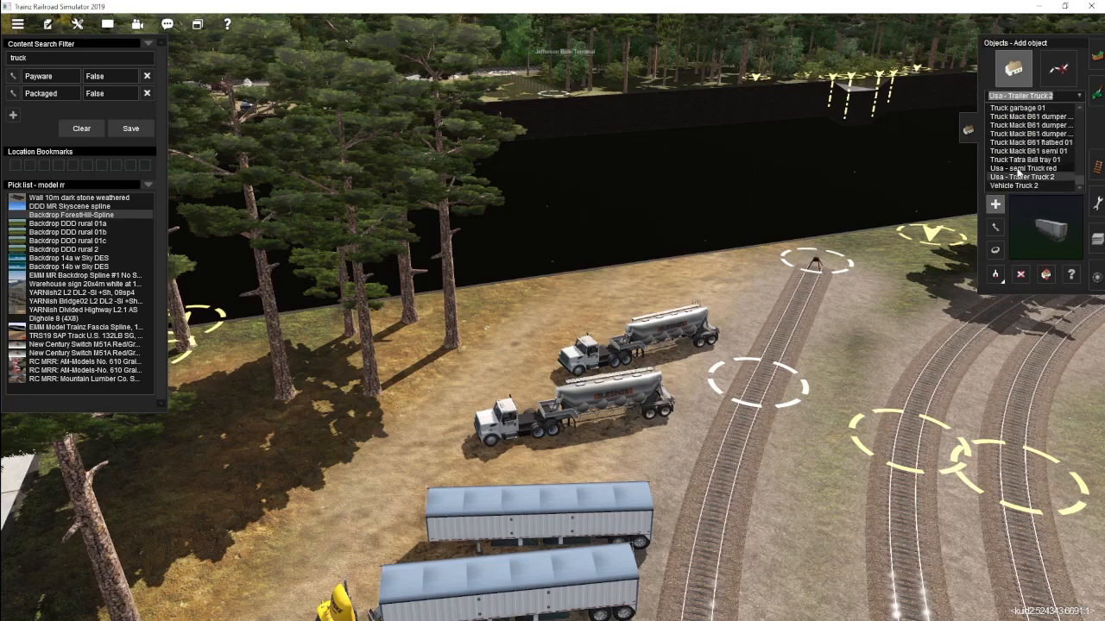
left_click(1021, 177)
left_click(704, 276)
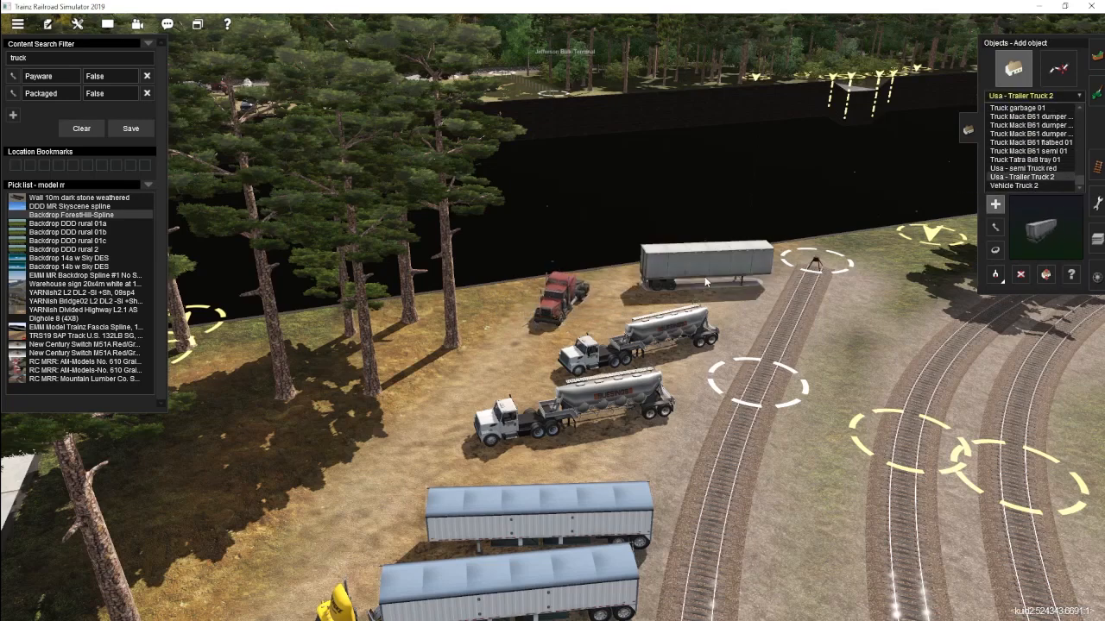
key("m")
left_click_drag(717, 275, 713, 265)
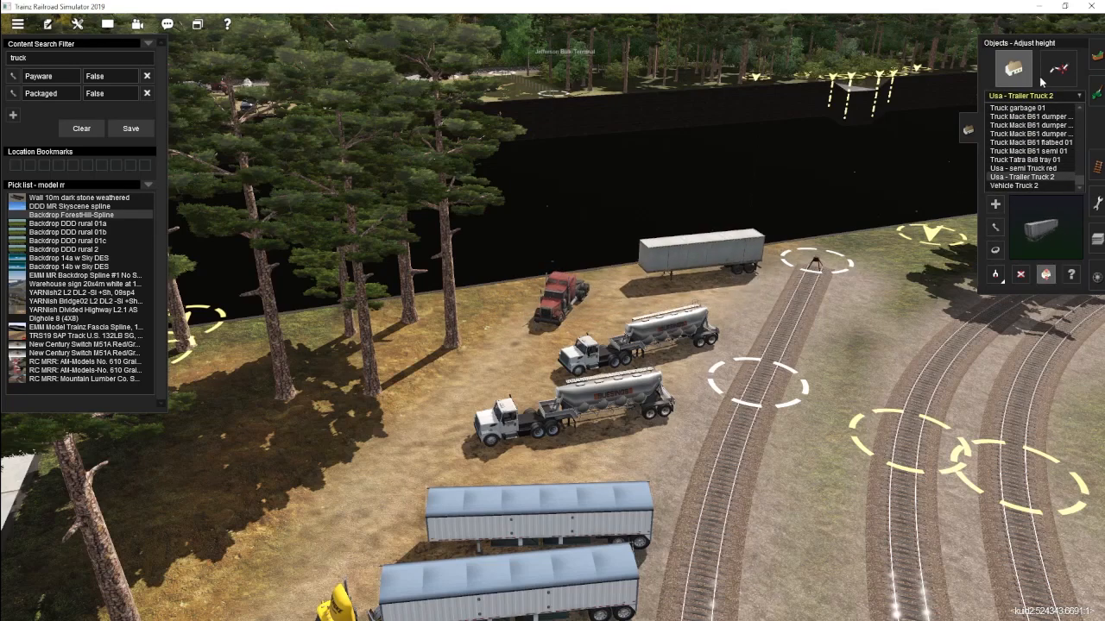
Step: Filter the splines by Industrial and run an HU Industrial fence around the spur's buffer stop and along the layout edge
left_click(1056, 69)
left_click(7, 56)
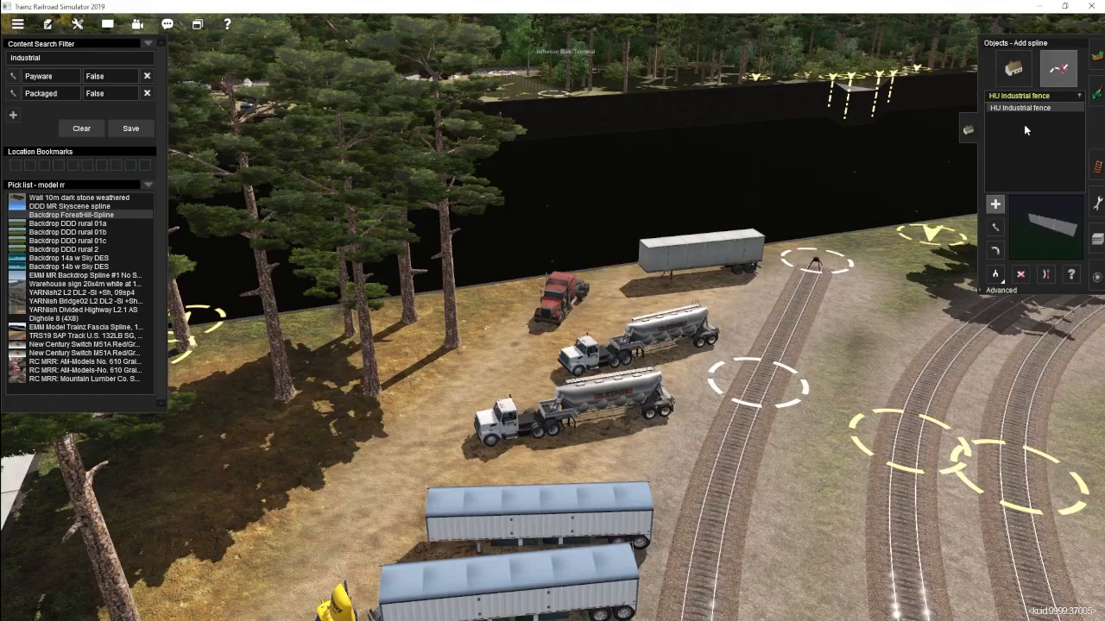
right_click_drag(880, 208, 269, 447)
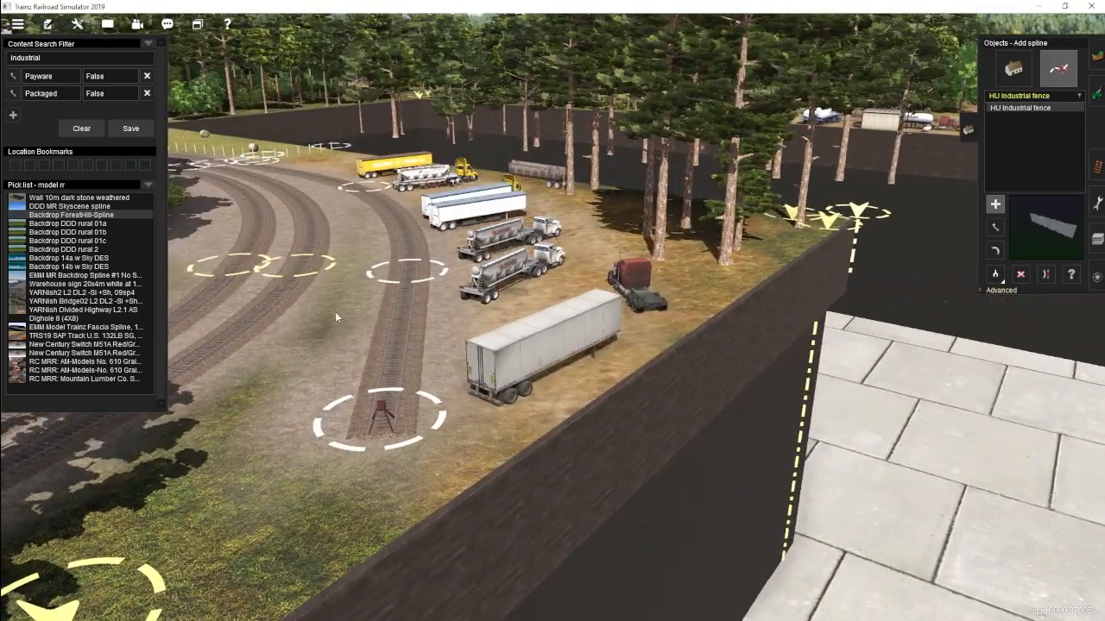
left_click(334, 311)
left_click(259, 450)
left_click(406, 525)
left_click(722, 312)
Step: Continue the HU Industrial fence in front of the pine trees and along the layout edge to the grass field
right_click_drag(608, 238, 611, 370)
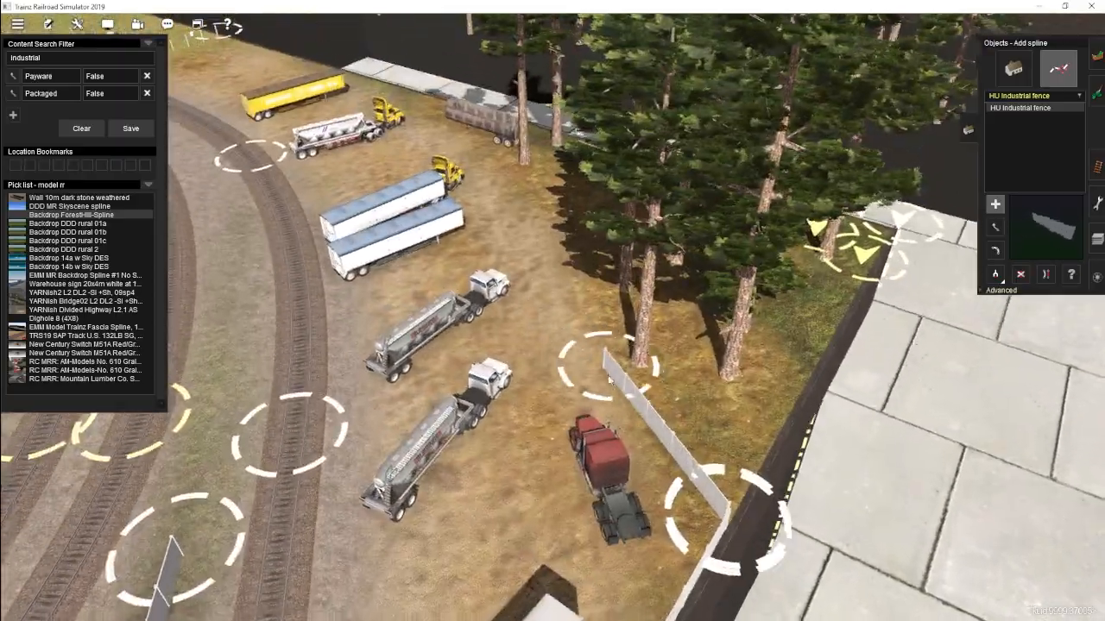
left_click(614, 375)
right_click_drag(574, 158, 483, 420)
left_click(483, 420)
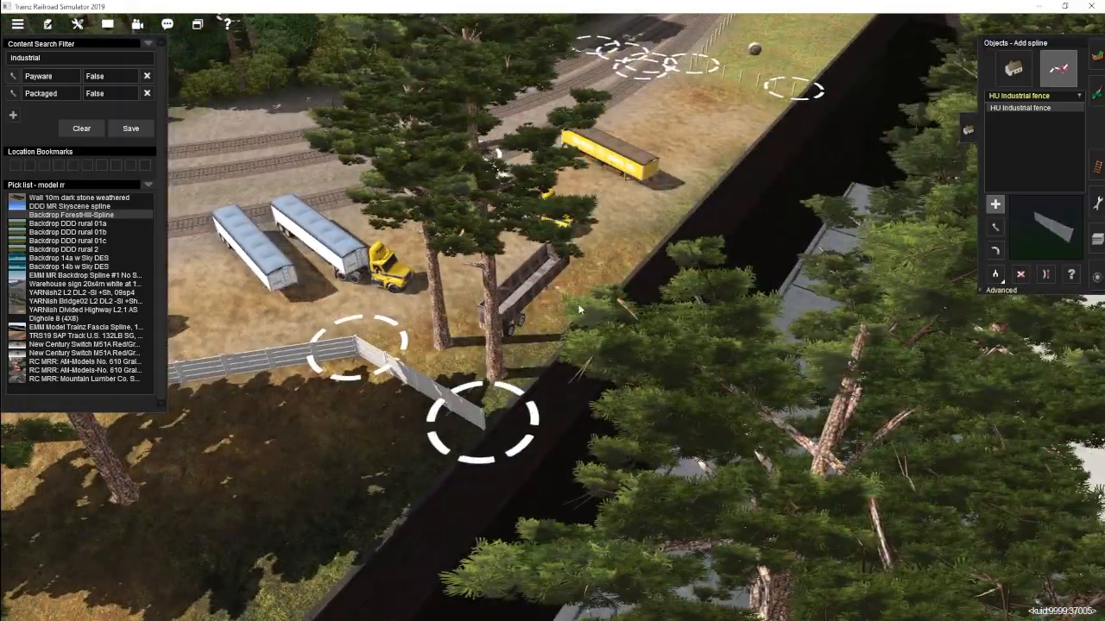
right_click_drag(579, 308, 621, 311)
left_click(675, 464)
right_click_drag(676, 465, 760, 233)
left_click(526, 349)
key("Escape")
Step: Set the topology height to 0.16 and apply it to the terrain along the fenced yard's spur
key("F4")
key("h")
key("F1")
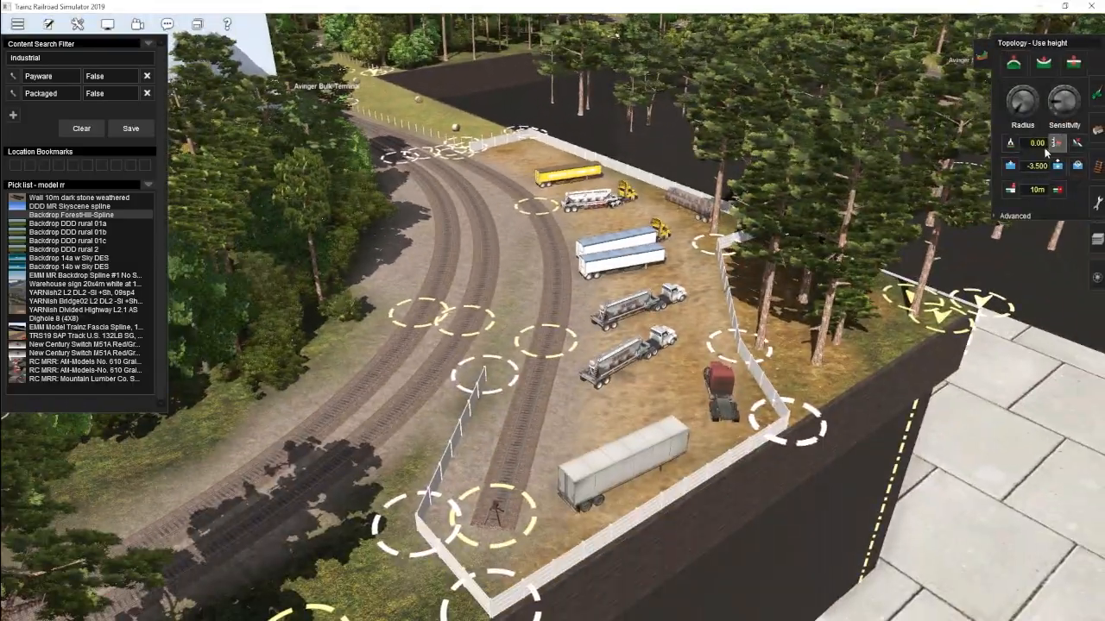
left_click(1045, 143)
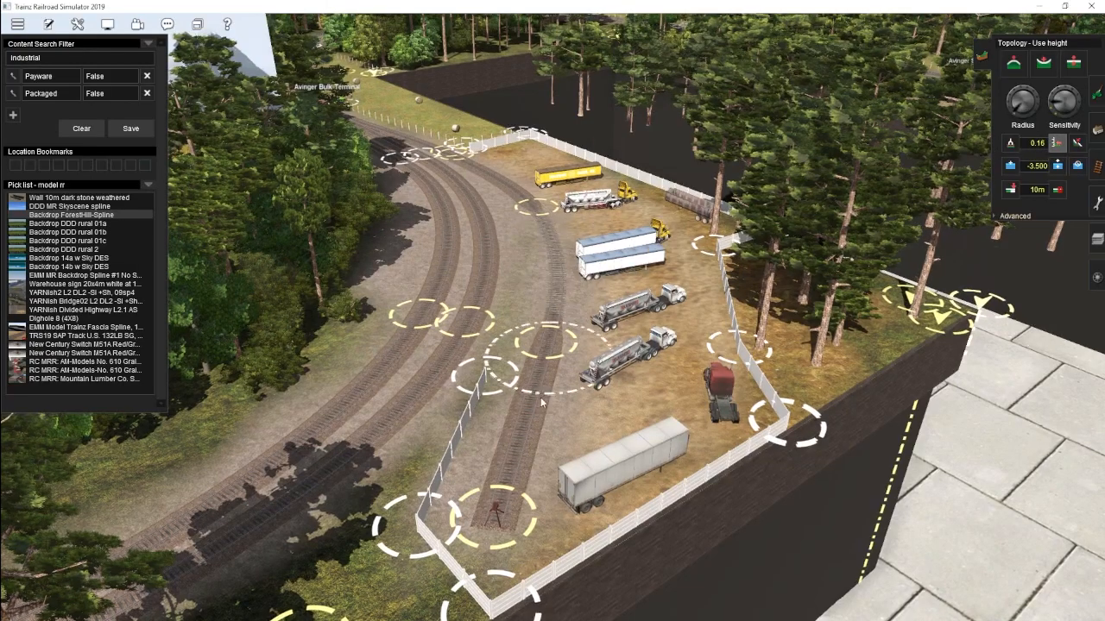
mouse_move(498, 175)
right_mouse_down()
mouse_move(559, 213)
mouse_move(519, 177)
right_mouse_up()
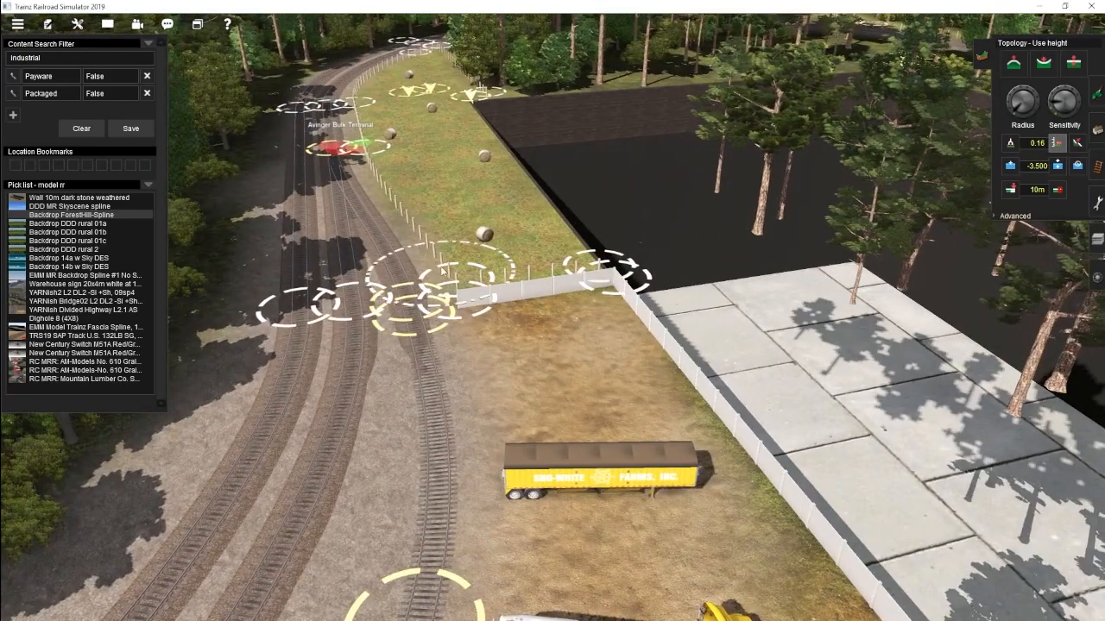
mouse_move(476, 352)
right_mouse_down()
mouse_move(547, 268)
mouse_move(555, 383)
mouse_move(483, 328)
right_mouse_up()
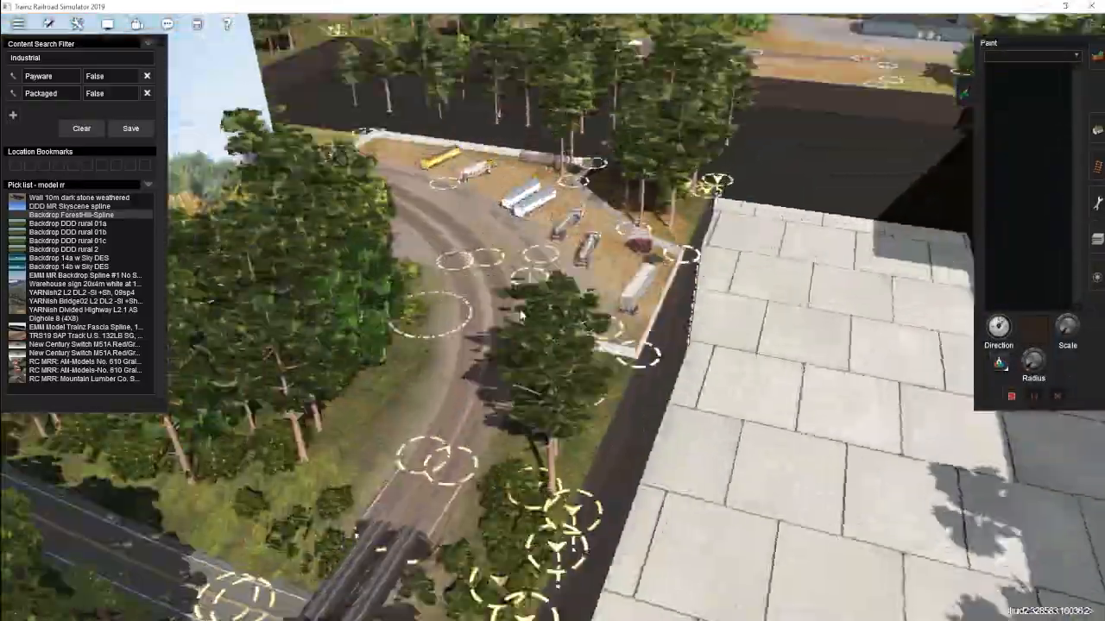
Step: Paint dry grass texture along the curved tracks and embankments between the fenced yard and the road bridge
right_click_drag(520, 316, 744, 352)
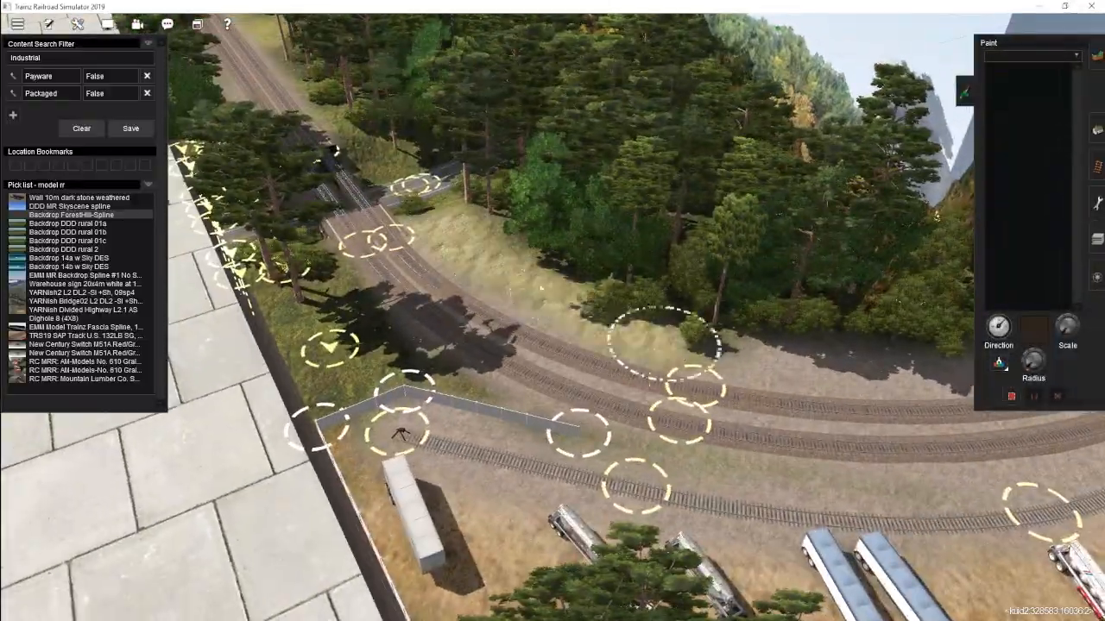
right_click_drag(647, 366, 1018, 380)
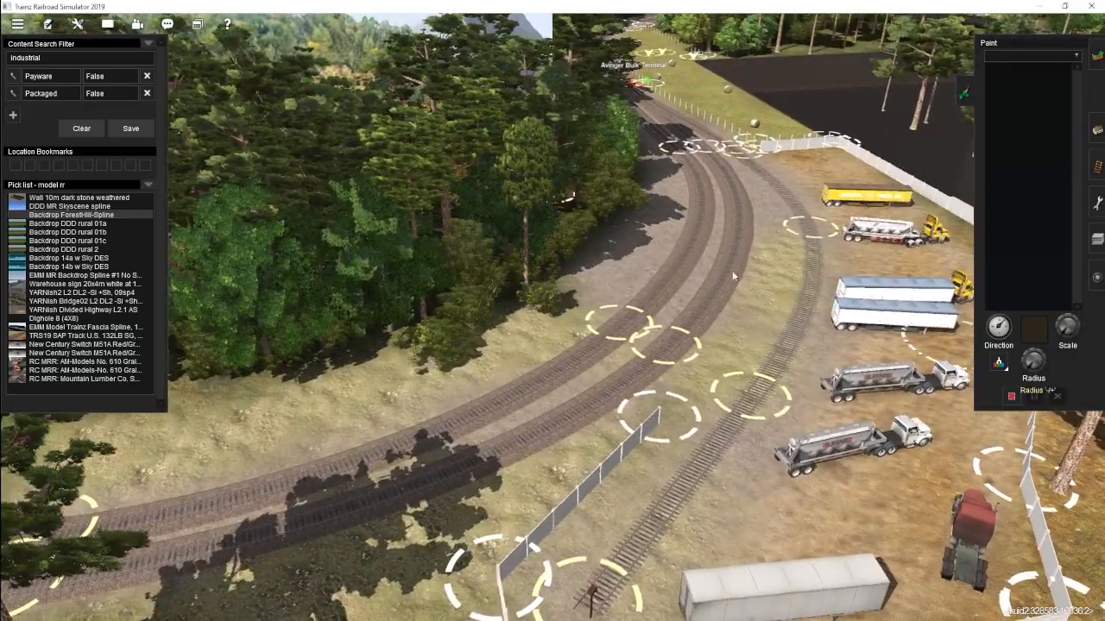
right_click_drag(906, 371, 1005, 373)
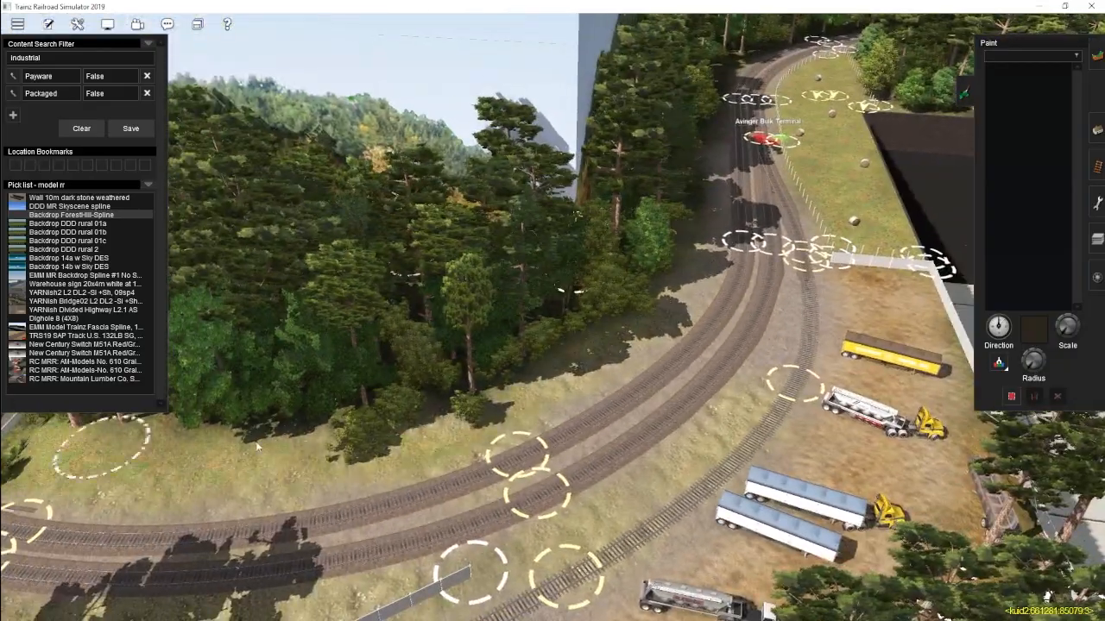
right_click_drag(257, 446, 601, 420)
right_click_drag(402, 384, 579, 251)
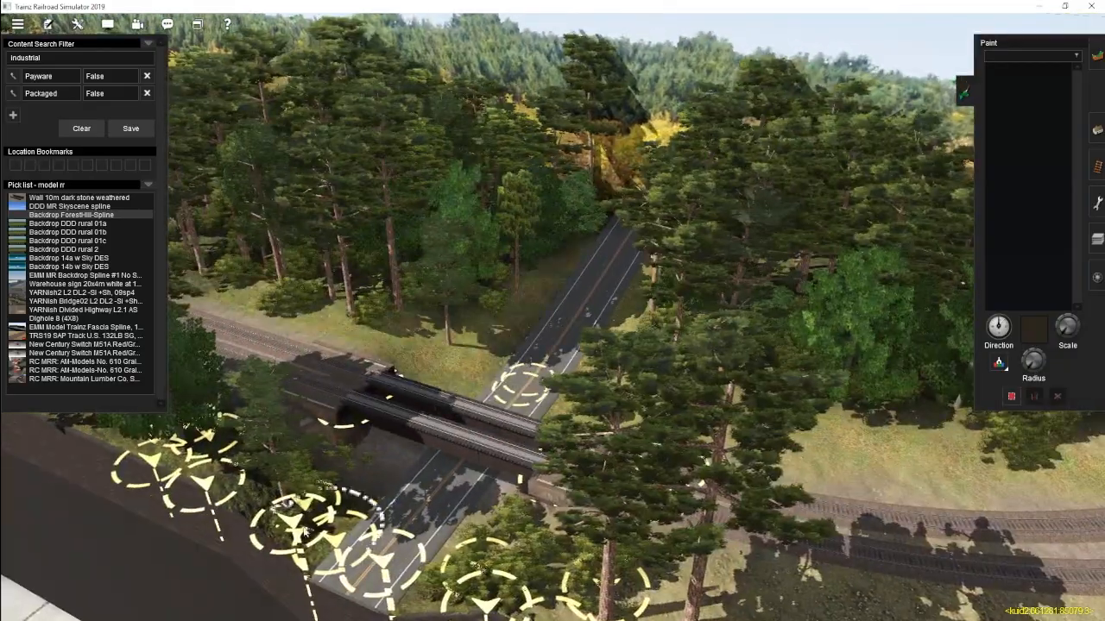
right_click_drag(304, 532, 496, 253)
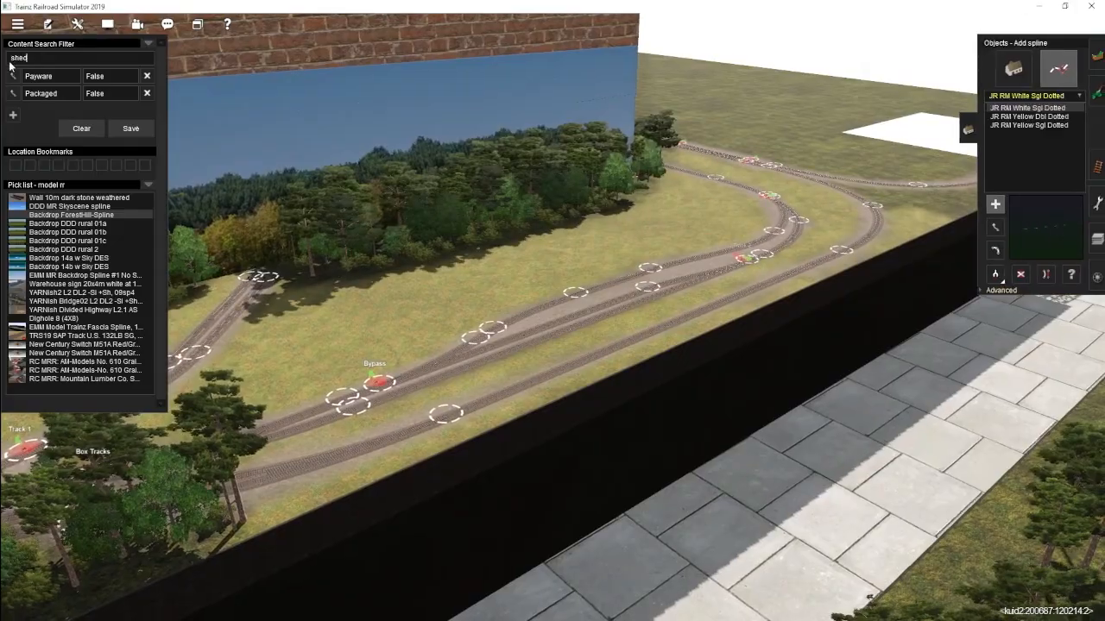
Step: Filter the objects by shed and place three open rust-roofed sheds and a blue metal shed beside the sidings
left_click(1014, 69)
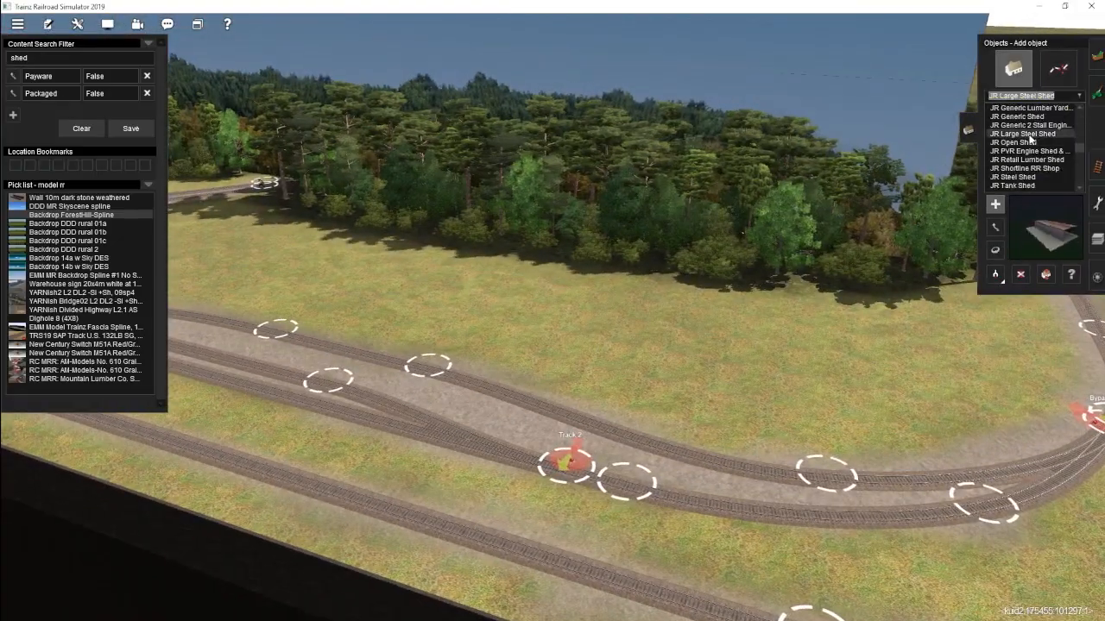
left_click(1042, 159)
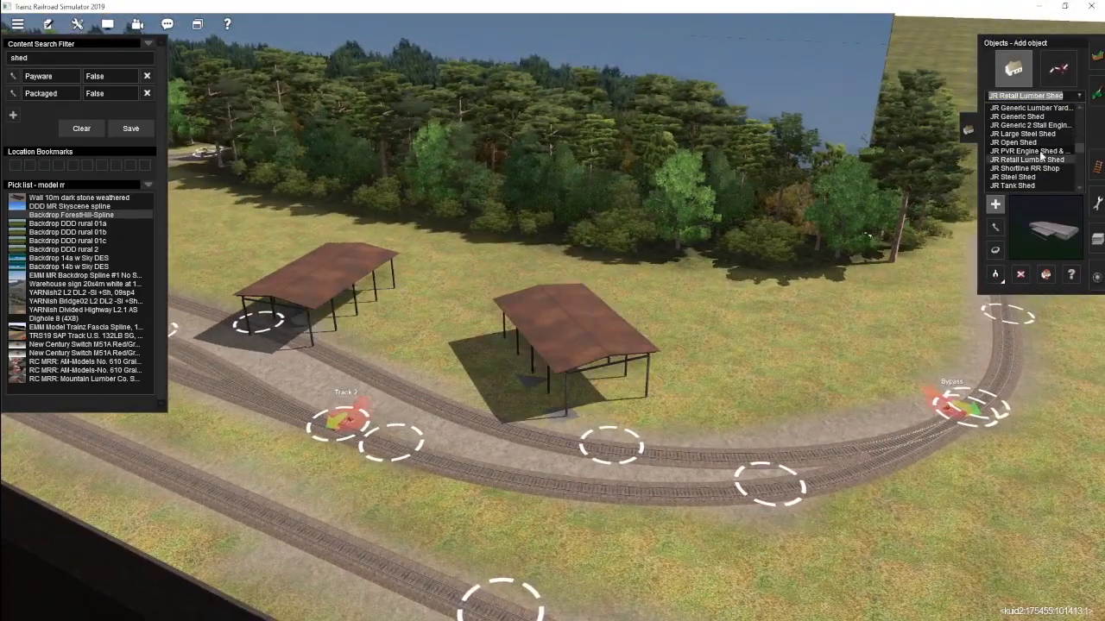
left_click(1040, 152)
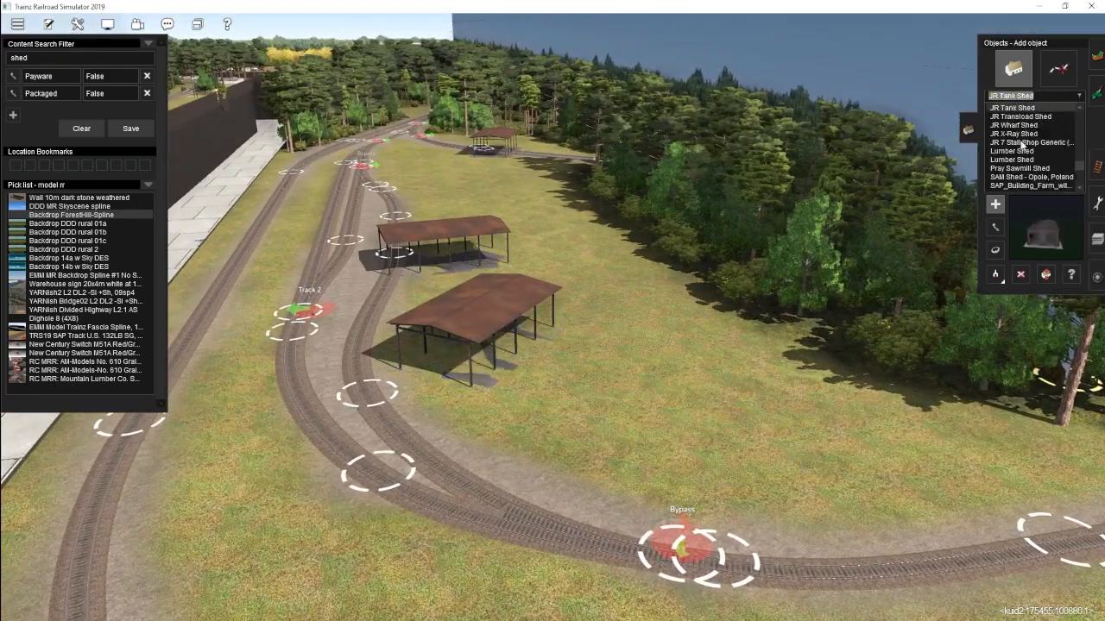
left_click(759, 421)
left_click(1015, 150)
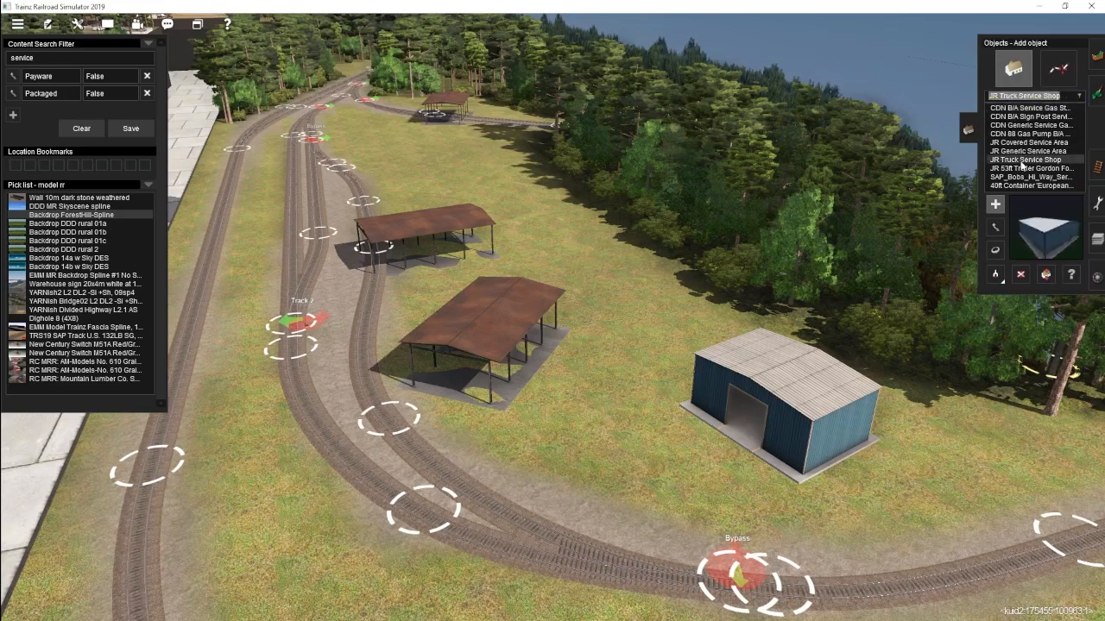
Step: Filter the objects by service, place a JR Truck Service Shop behind the open sheds and rotate it to face the yard
left_click(597, 269)
left_click(995, 251)
left_click_drag(617, 280, 599, 291)
Step: Lower the open sheds and the blue metal shed so their base slabs sink into the ground
left_click(1046, 274)
left_click_drag(470, 315, 470, 321)
left_click_drag(457, 220, 457, 226)
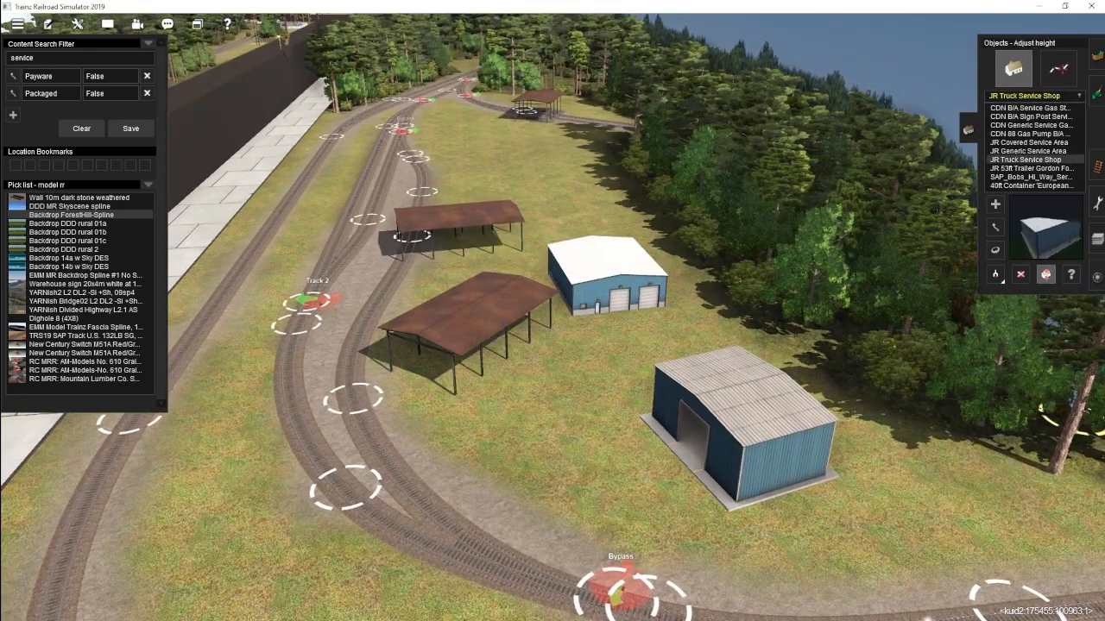
left_click_drag(718, 392, 718, 397)
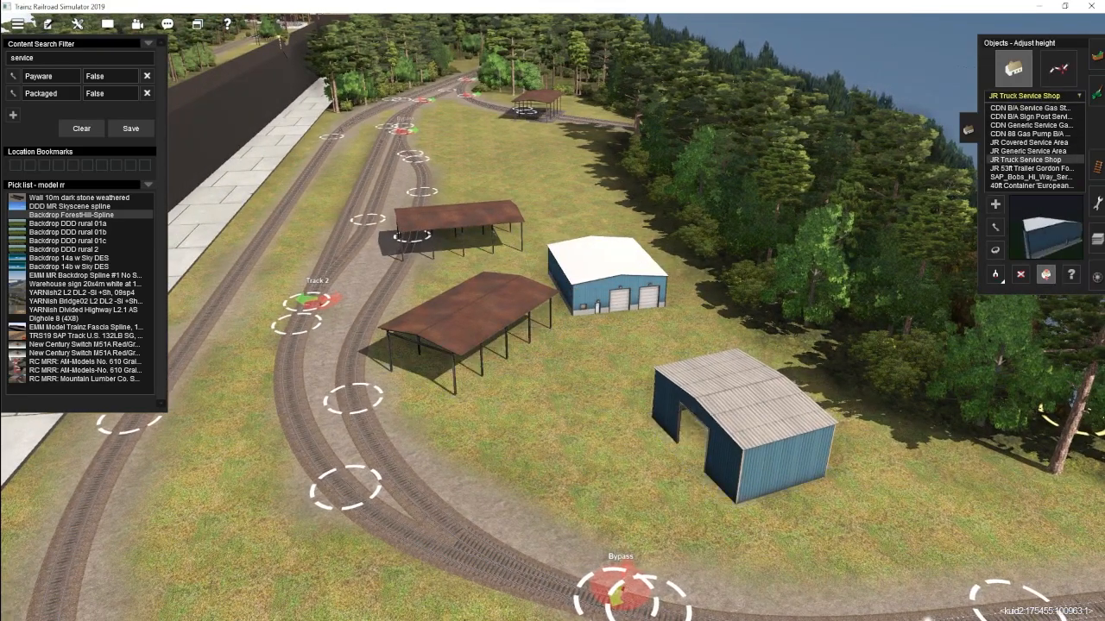
right_click(537, 138)
left_click_drag(572, 195, 571, 198)
Step: Rotate the far open shed to about 318 degrees and align it over the double track past Track 1
left_click(995, 250)
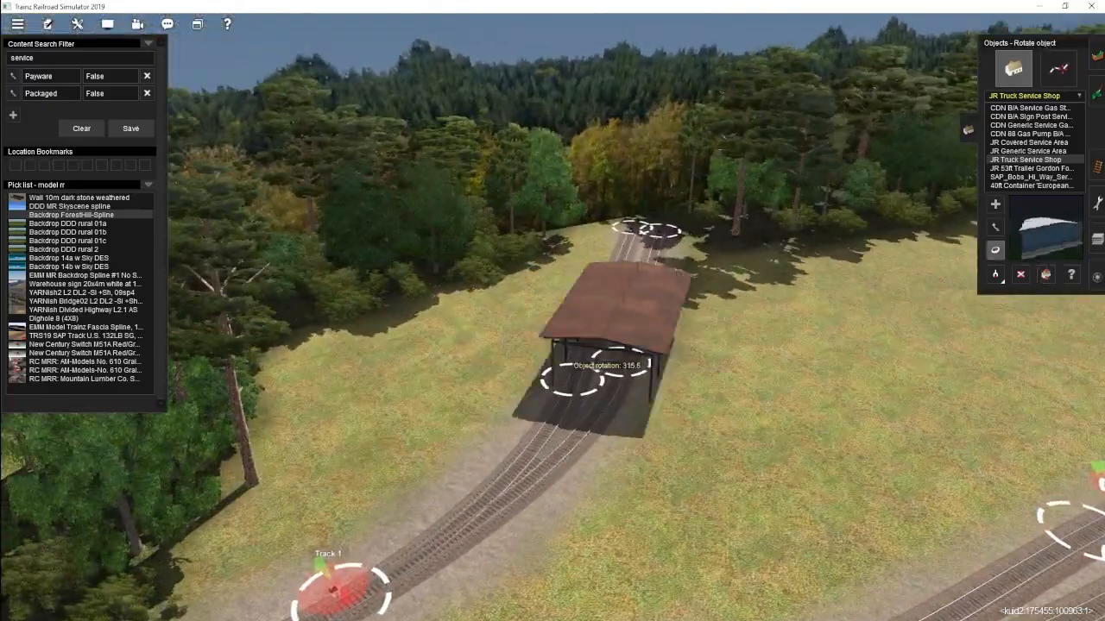
left_click_drag(605, 345, 609, 349)
right_click(605, 345)
scroll(557, 320, "up", 3)
left_click_drag(563, 321, 567, 325)
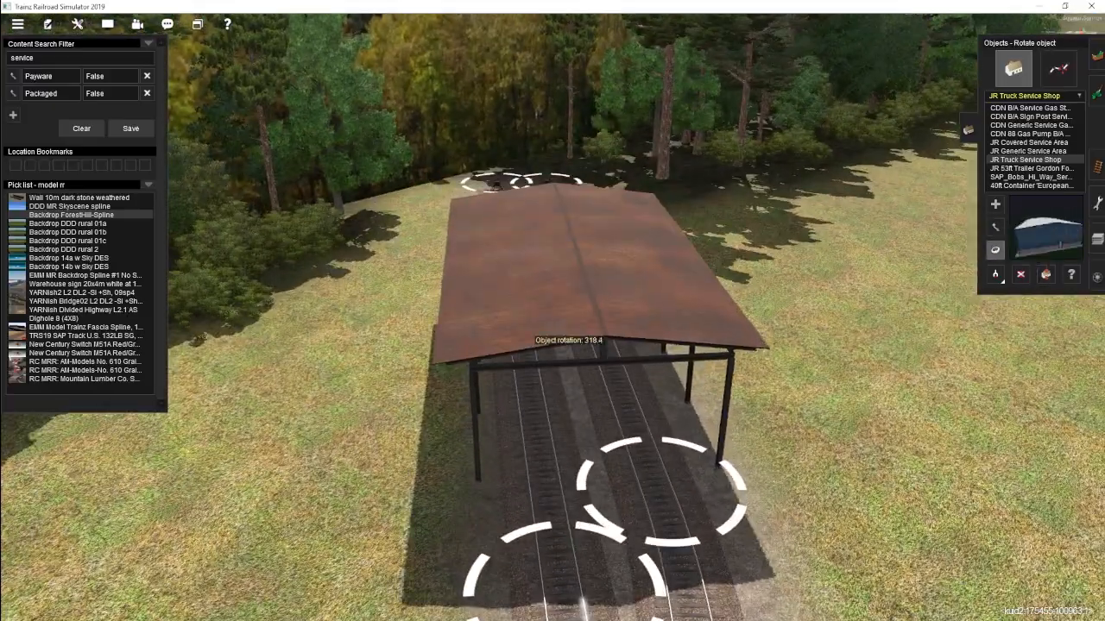
left_click(995, 226)
scroll(730, 272, "down", 5)
Step: Move one of the two nearer open sheds over the siding and rotate it parallel to the rails
left_click(995, 250)
left_click_drag(499, 245, 535, 394)
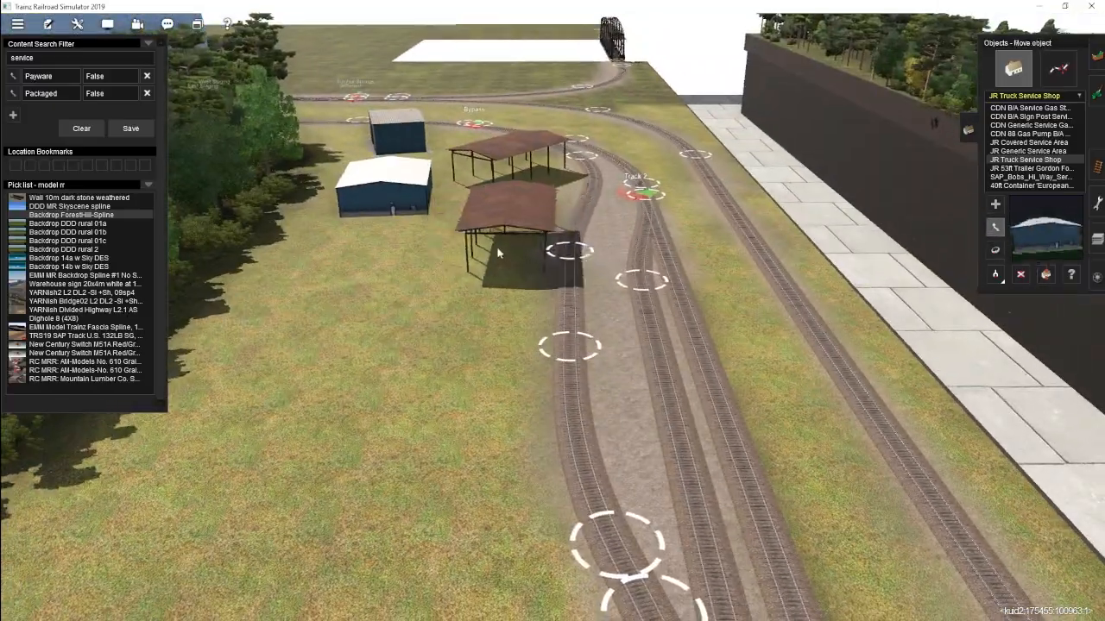
right_click_drag(535, 395, 566, 344)
scroll(566, 344, "up", 3)
key("r")
left_click_drag(572, 148, 583, 156)
Step: Move the second open shed over the siding so both form one continuous roof end to end
key("m")
right_click_drag(575, 152, 595, 91)
left_click_drag(595, 91, 591, 361)
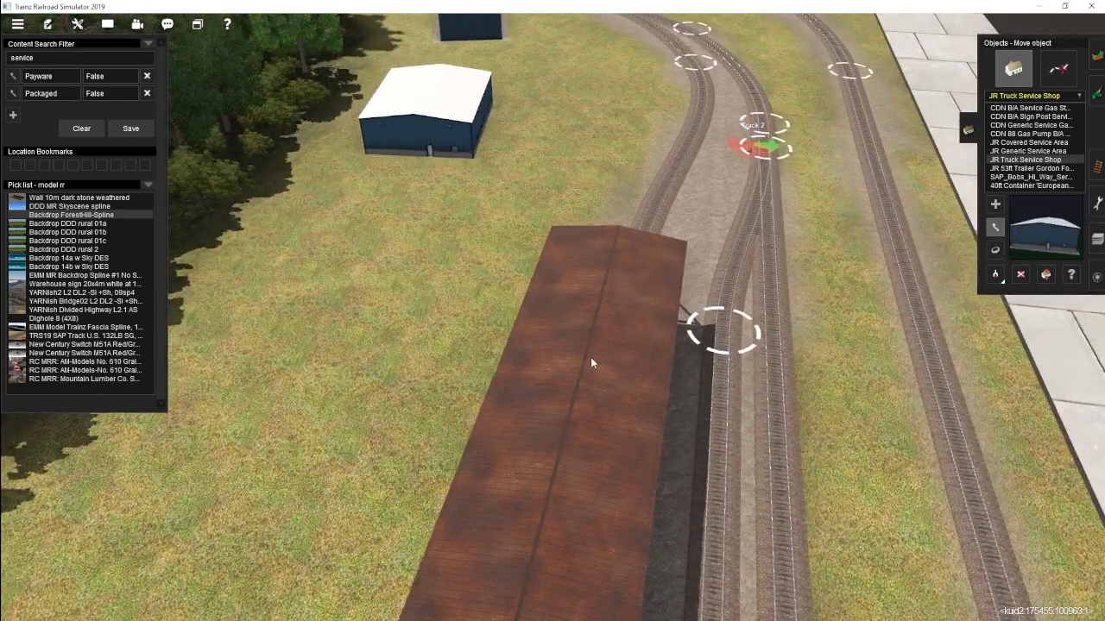
right_click_drag(591, 360, 604, 302)
left_click_drag(605, 302, 558, 313)
Step: Position the truck service shop beside the joined sheds, and move and rotate the blue metal shed to stand near it
key("r")
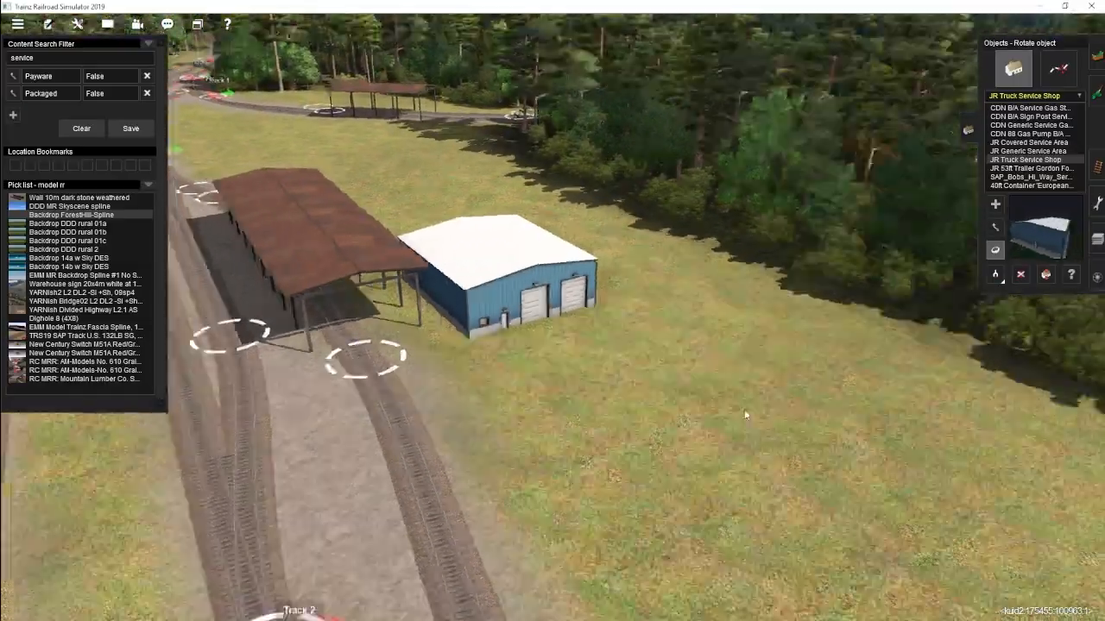
right_click_drag(747, 414, 740, 267)
key("m")
left_click_drag(739, 267, 413, 289)
key("r")
left_click_drag(412, 289, 398, 289)
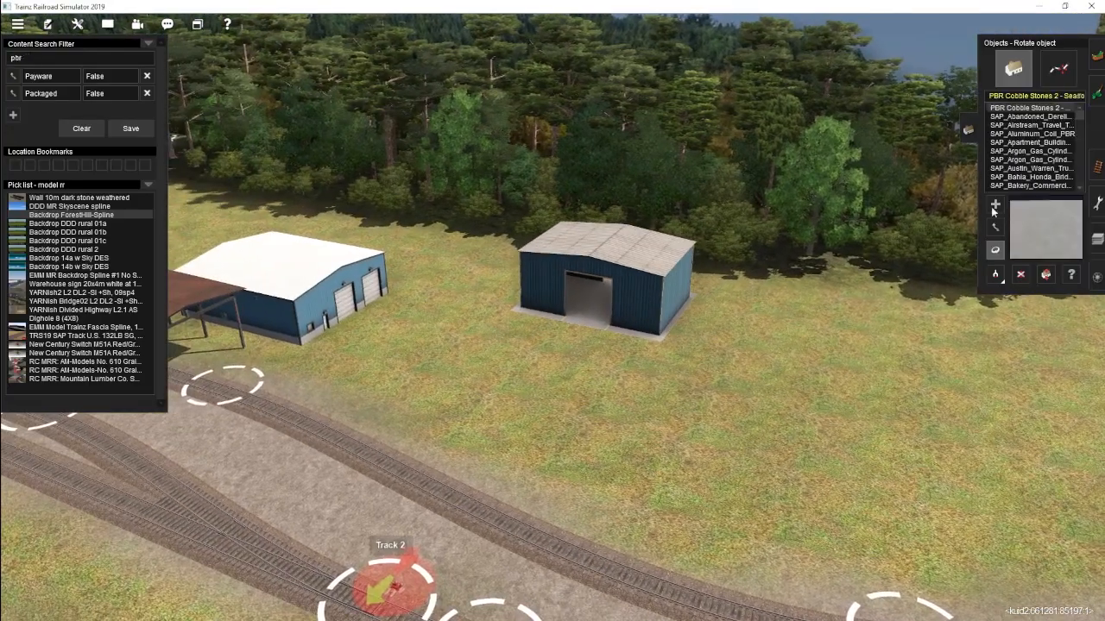
Step: Filter the ground textures by pbr and paint stained grey pavement around both blue buildings and across the lot inside the curve
left_click(1097, 55)
left_click(1006, 128)
right_click_drag(656, 284, 604, 346)
left_click_drag(1026, 366, 1035, 352)
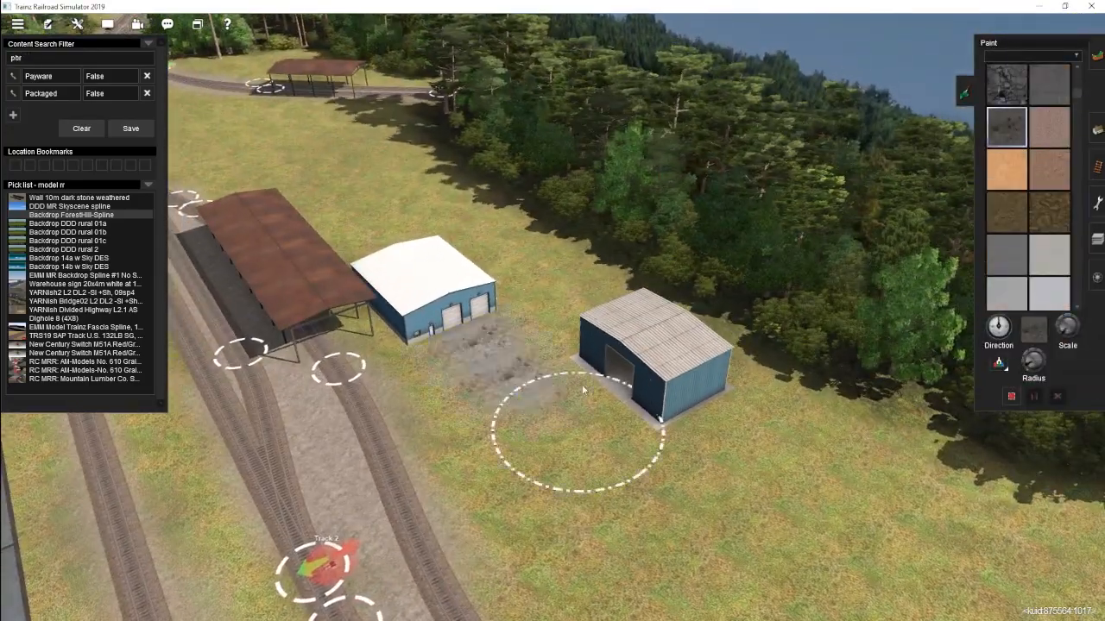
left_click_drag(579, 426, 604, 371)
right_click_drag(604, 371, 461, 212)
left_click_drag(552, 414, 505, 280)
left_click_drag(508, 203, 496, 186)
right_click_drag(496, 186, 633, 345)
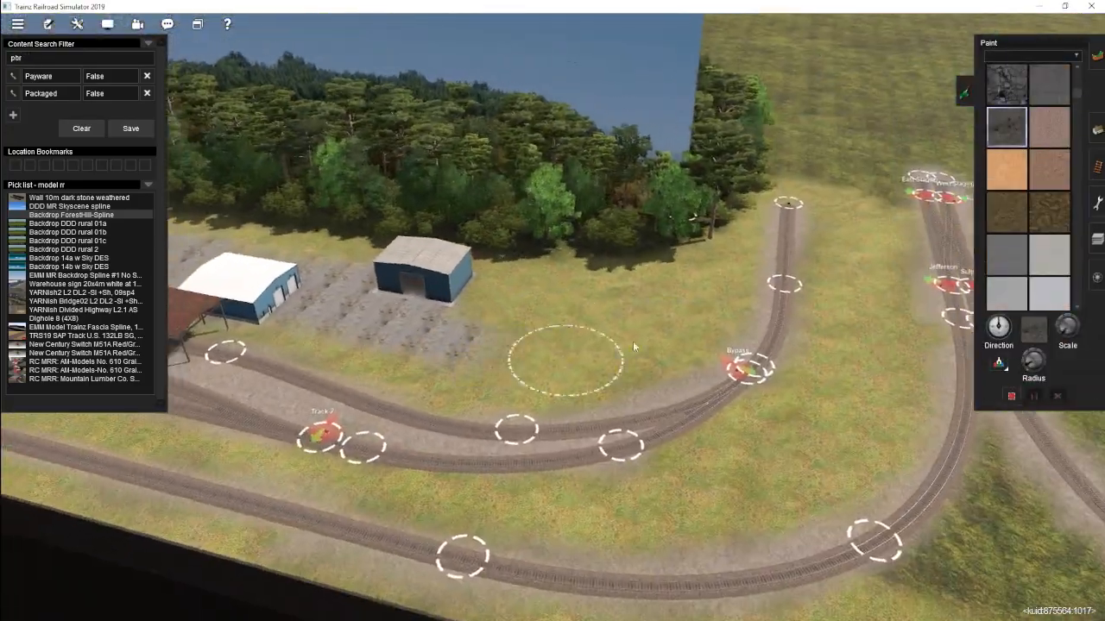
mouse_move(633, 346)
left_mouse_down()
mouse_move(732, 293)
mouse_move(777, 349)
left_mouse_up()
Step: Paint a plainer grey pavement texture over the lot to break up the repeating stains
left_click(1049, 85)
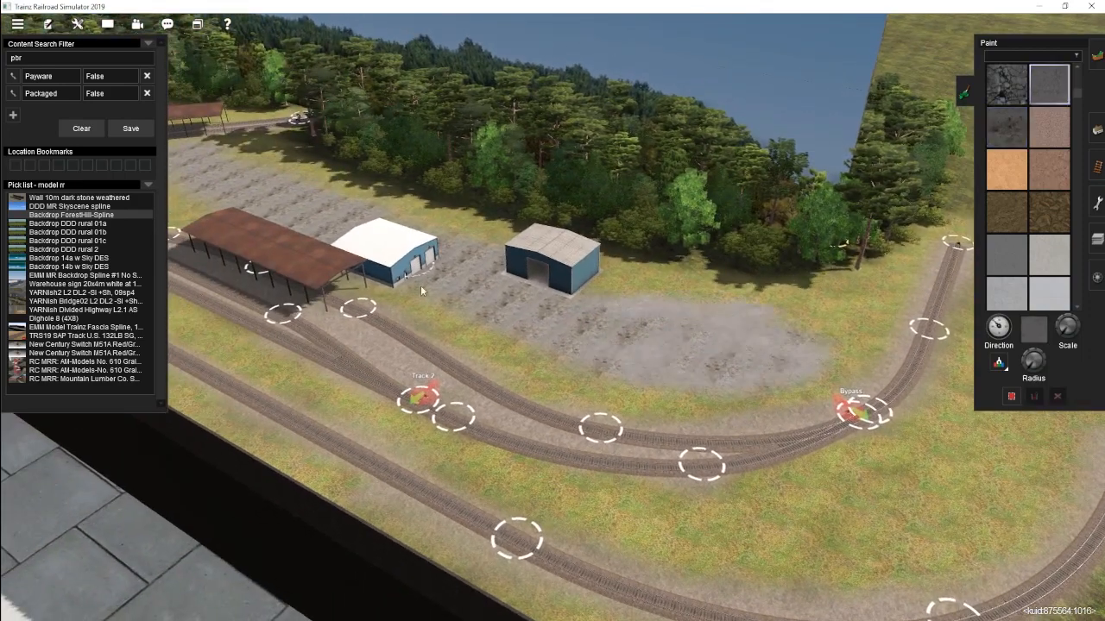
left_click_drag(453, 298, 485, 302)
right_click_drag(485, 302, 653, 387)
left_click_drag(654, 388, 544, 318)
left_click_drag(391, 302, 599, 357)
right_click_drag(599, 358, 630, 417)
Step: Dab patches of broken, cracked pavement in front of the blue buildings and across the lot
scroll(1008, 212, "up", 3)
left_click(1007, 212)
left_click(528, 299)
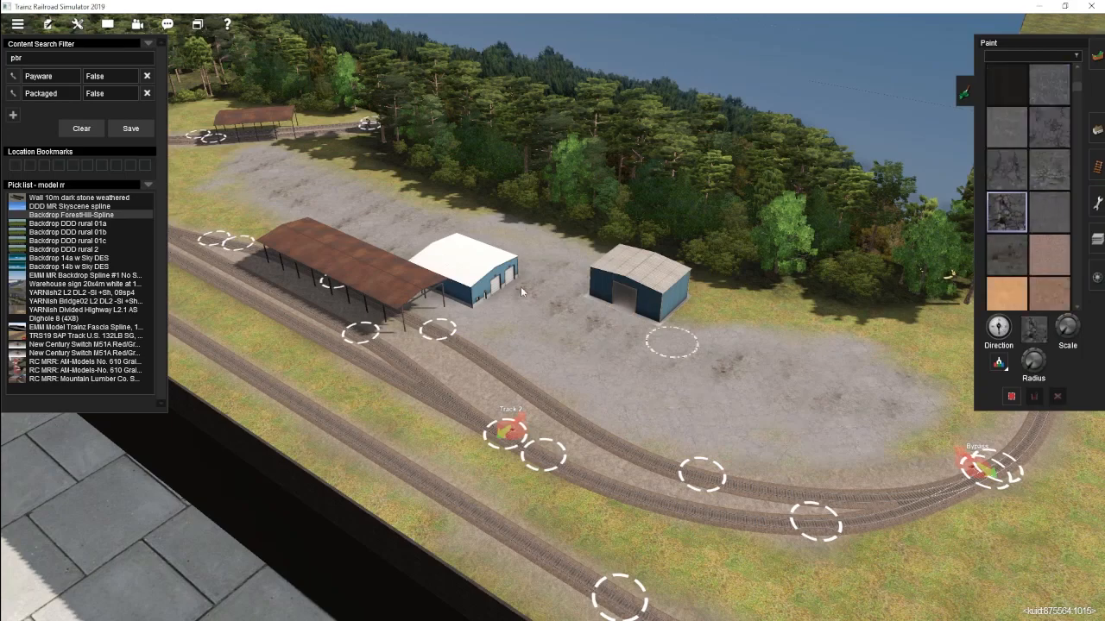
left_click(679, 406)
left_click(568, 376)
Step: Extend the smooth grey pavement from the joined sheds to the far shed beside Track 1
right_click(449, 251)
left_click(989, 140)
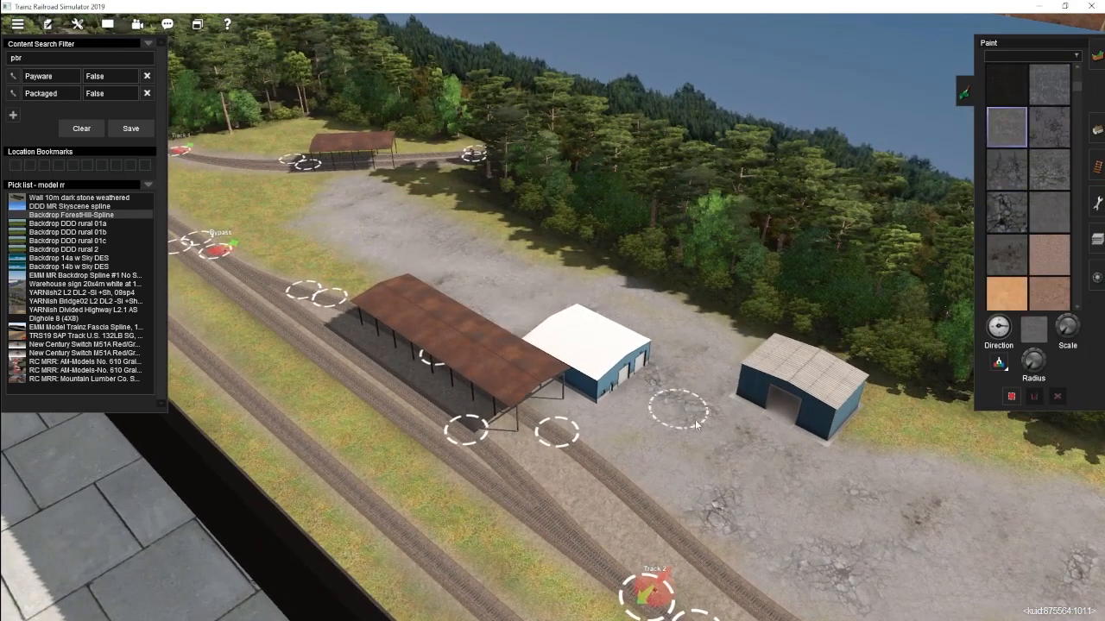
right_click_drag(697, 424, 558, 351)
right_click_drag(430, 304, 584, 357)
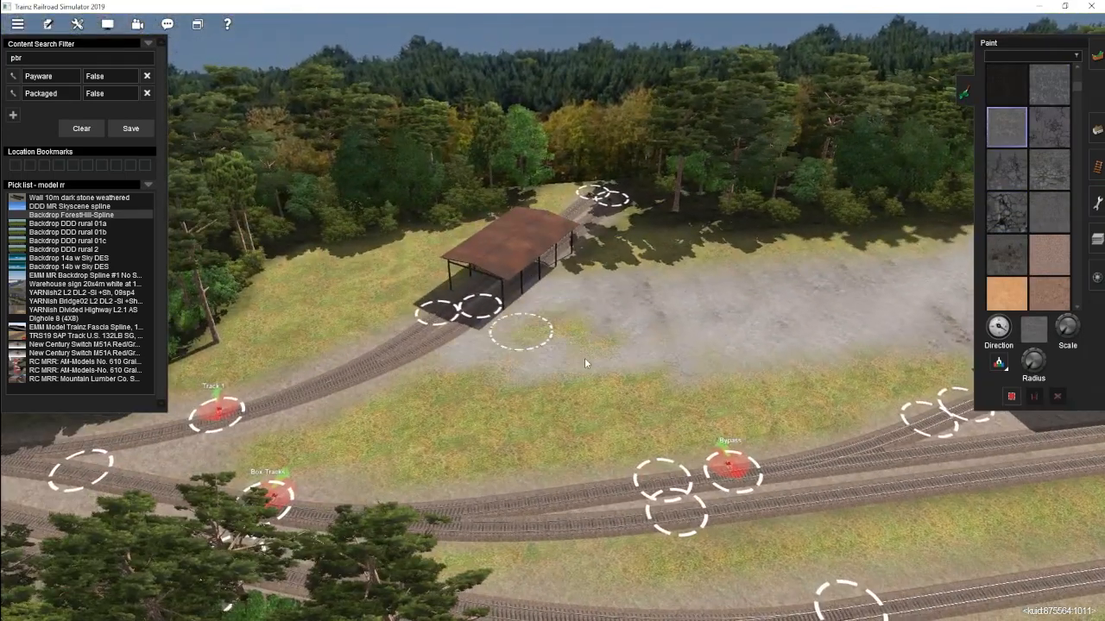
left_click(1049, 85)
right_click_drag(760, 328, 526, 320)
Step: Remove the Packaged filter and paint dry grass textures around the far shed, along the pavement's edges and between the tracks
left_click(147, 93)
scroll(1025, 237, "down", 5)
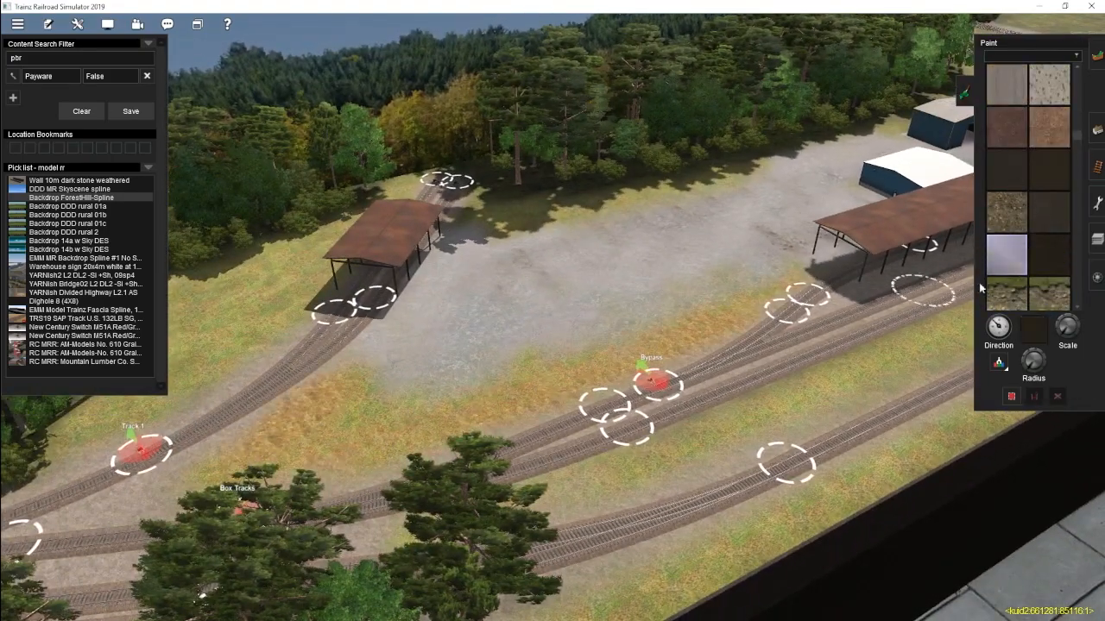
mouse_move(640, 373)
left_mouse_down()
mouse_move(230, 462)
mouse_move(323, 398)
left_mouse_up()
right_click_drag(323, 399, 465, 322)
left_click_drag(464, 321, 656, 176)
mouse_move(431, 345)
right_mouse_down()
mouse_move(407, 388)
mouse_move(483, 310)
right_mouse_up()
mouse_move(471, 285)
left_mouse_down()
mouse_move(381, 549)
mouse_move(462, 294)
left_mouse_up()
Step: Paint stony dirt patches on both sides of the far shed's track
left_click(1006, 211)
right_click(636, 268)
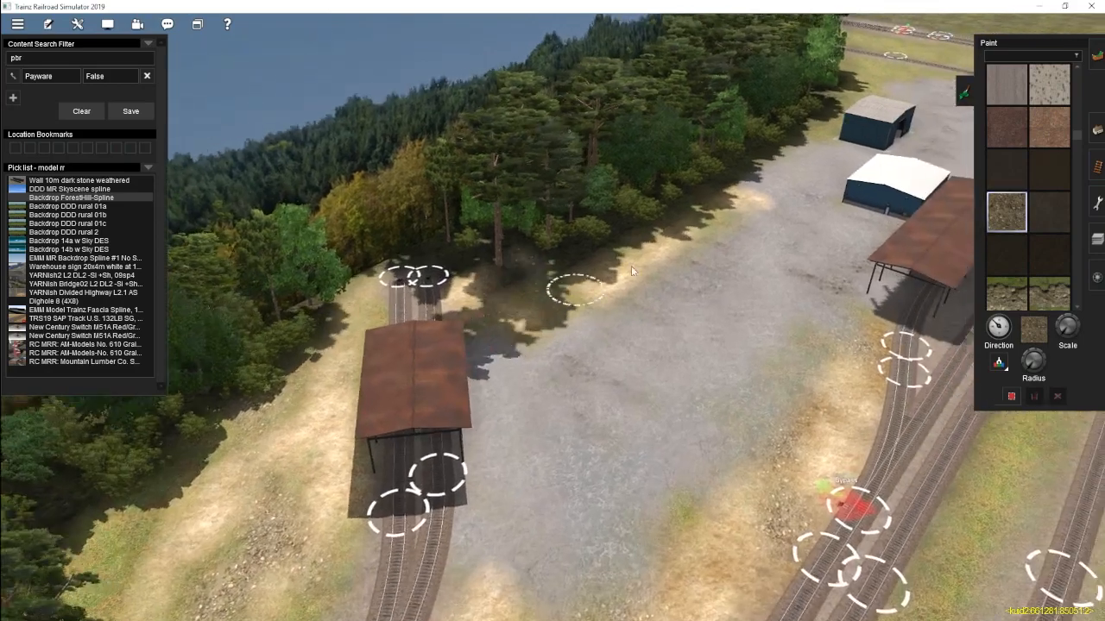
scroll(433, 272, "down", 4)
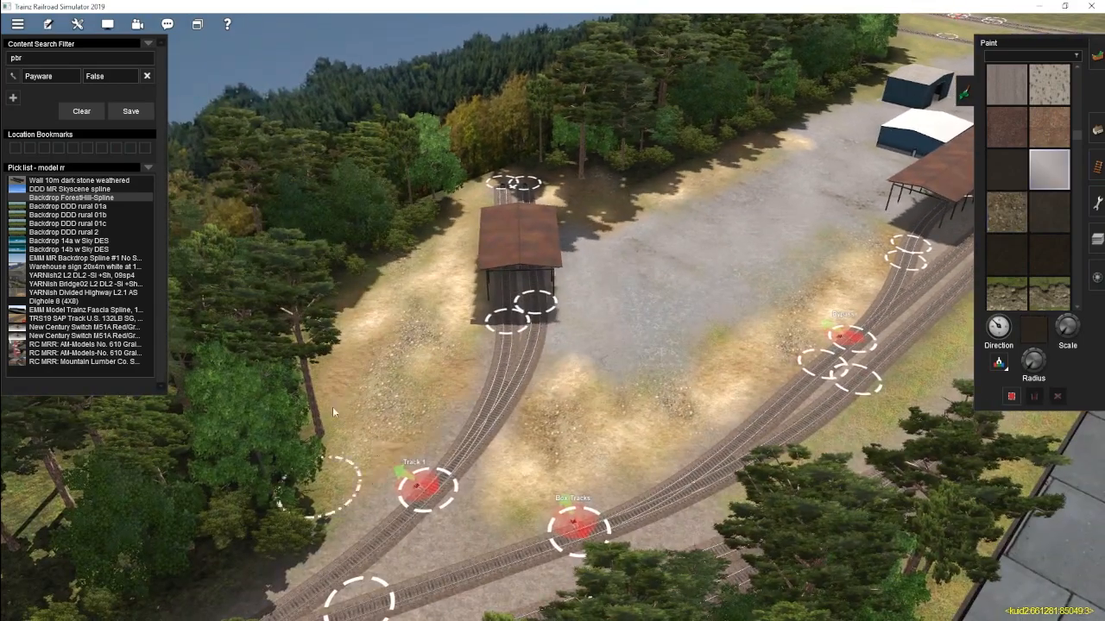
Step: Paint dry, sandy grass along the tree line behind the far shed and the blue buildings
right_click_drag(359, 316, 563, 249)
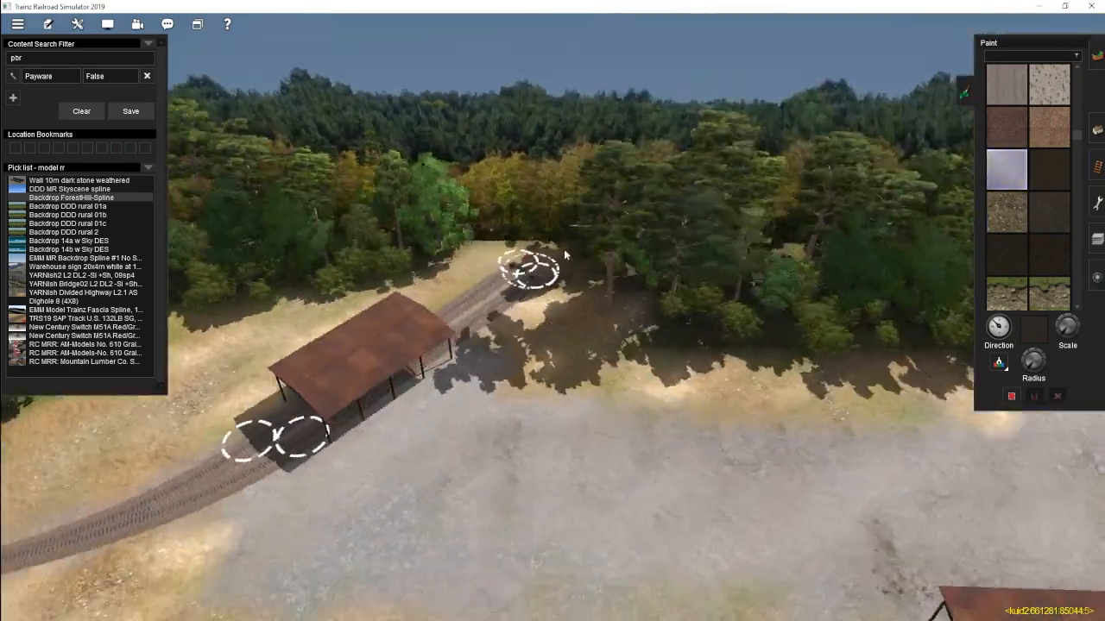
right_click(719, 315)
right_click(838, 288)
right_click_drag(839, 288, 416, 328)
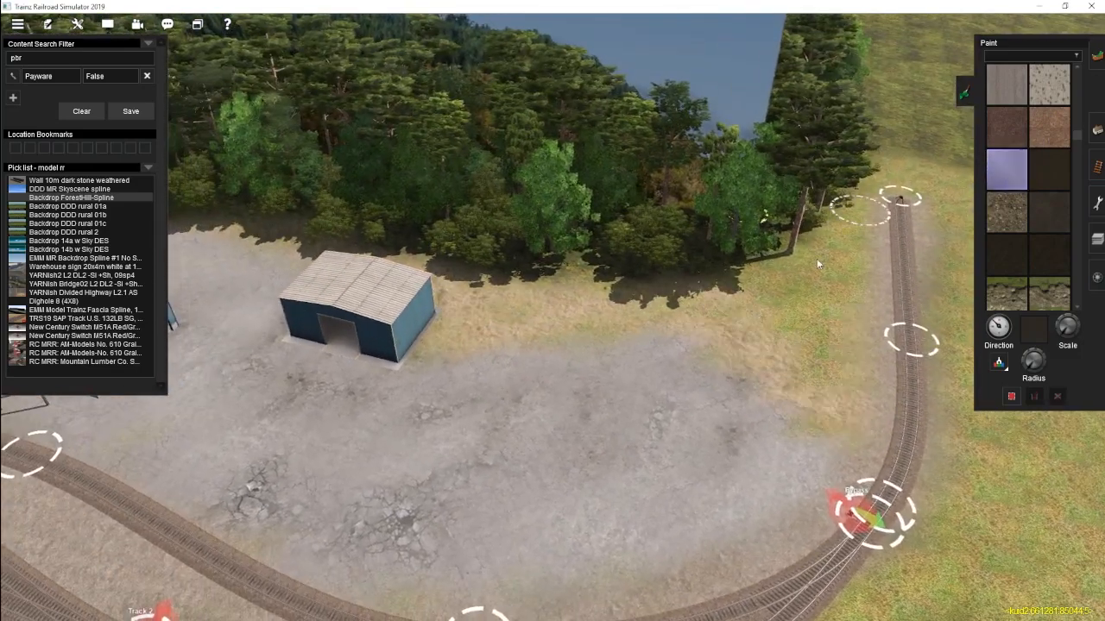
right_click_drag(803, 332, 448, 337)
Step: Paint dry grass on the strip between the outer curved track and the Bypass sidings
right_click_drag(678, 298, 807, 264)
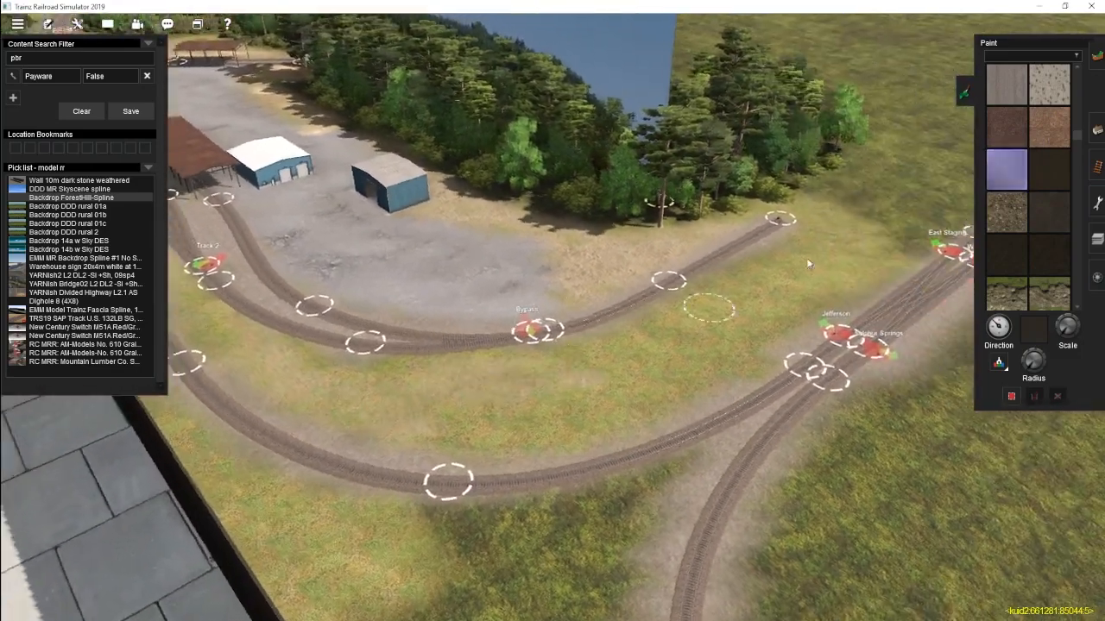
right_click(421, 404)
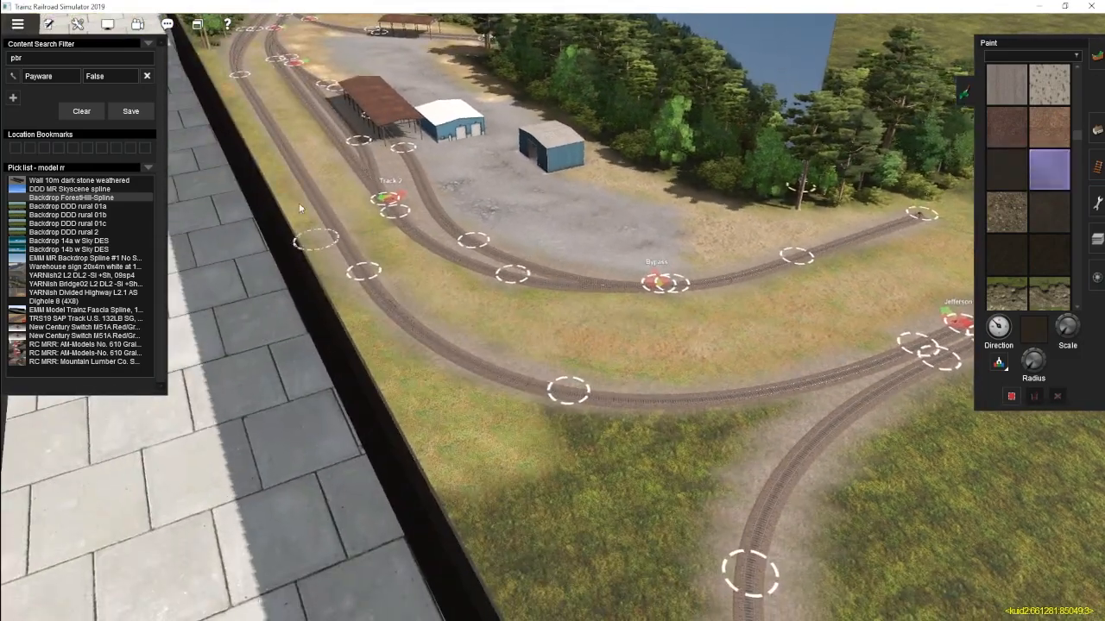
right_click(675, 207)
mouse_move(596, 337)
right_mouse_down()
mouse_move(547, 303)
mouse_move(582, 333)
mouse_move(572, 313)
right_mouse_up()
Step: Paint sandy patches over the grass between the Bypass spur, the outer curve and the Jefferson switches
left_click(1050, 212)
mouse_move(707, 328)
left_mouse_down()
mouse_move(607, 283)
mouse_move(799, 371)
left_mouse_up()
right_click_drag(792, 402, 636, 337)
left_click_drag(636, 338, 419, 378)
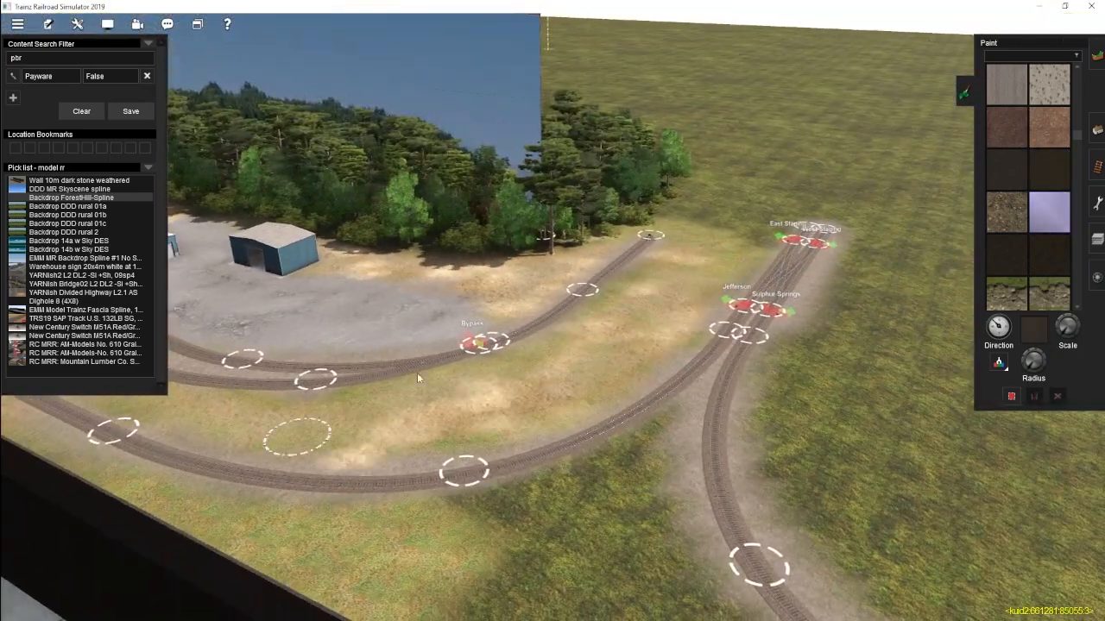
right_click_drag(588, 396, 595, 419)
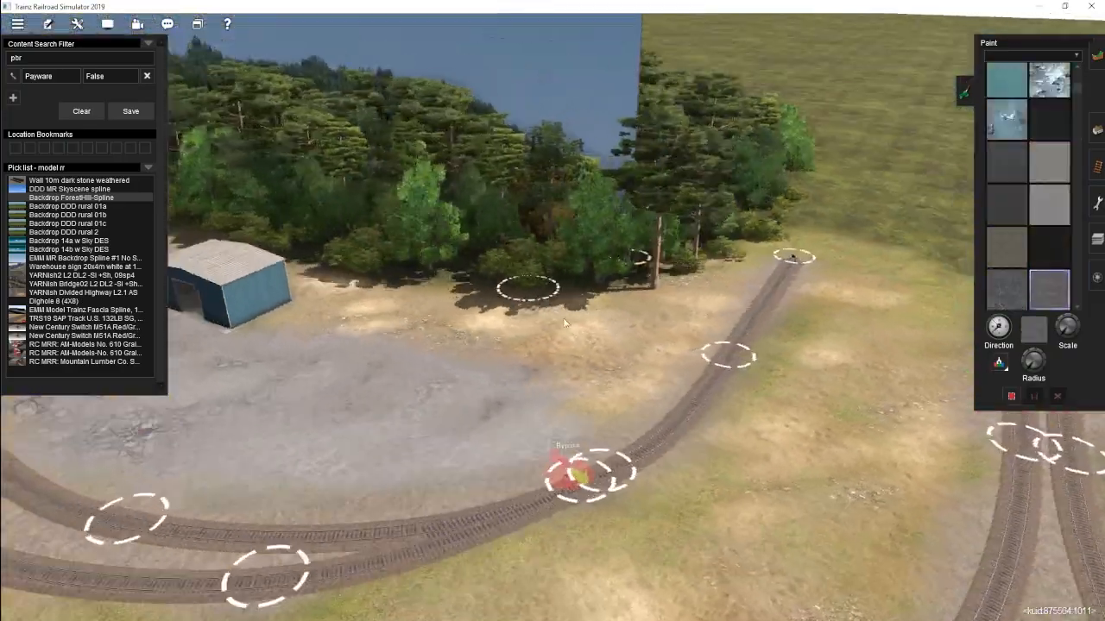
Step: Delete vegetation at the end of the tree line and paint a grey access road from the lot beside the spur
mouse_move(574, 380)
right_mouse_down()
mouse_move(527, 367)
mouse_move(517, 345)
mouse_move(595, 319)
right_mouse_up()
key("F3")
key("d")
left_click(521, 328)
left_click(570, 321)
key("F2")
left_click_drag(599, 289, 456, 453)
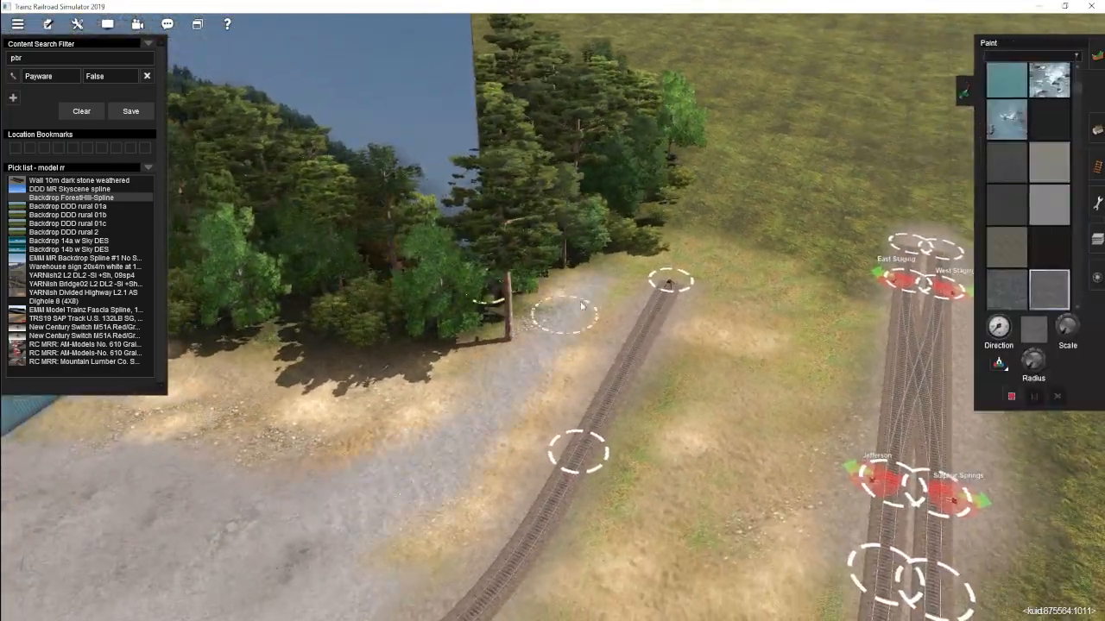
Step: Adjust a tree near the spur's buffer stop and paint cracked pavement patches along the access road
mouse_move(582, 306)
right_mouse_down()
mouse_move(535, 298)
mouse_move(550, 337)
right_mouse_up()
key("F3")
key("m")
left_click_drag(546, 342, 561, 308)
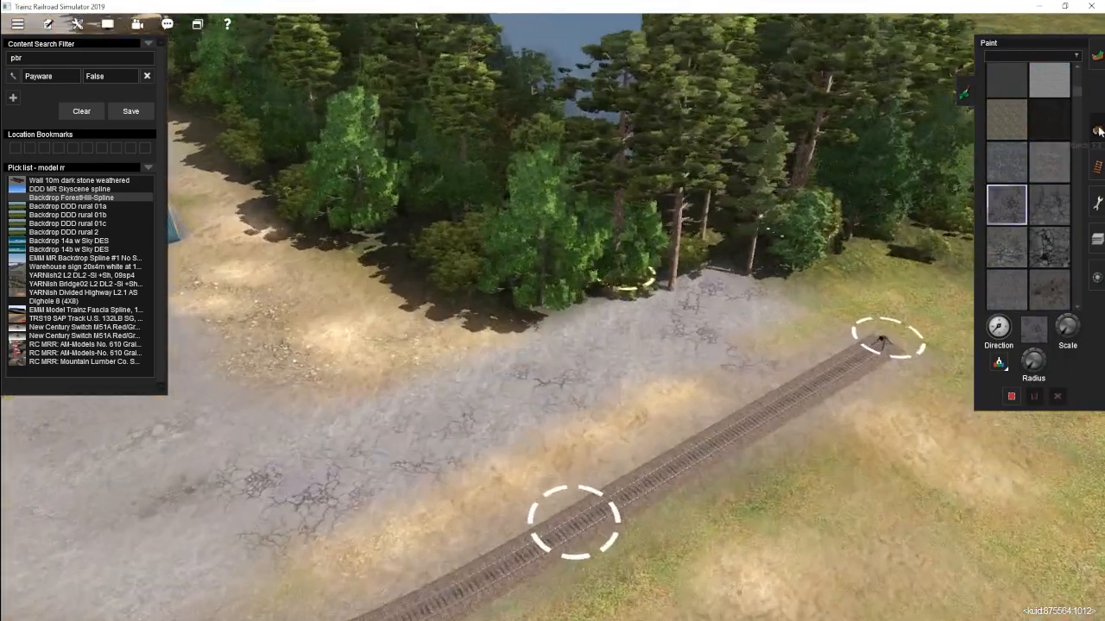
key("F4")
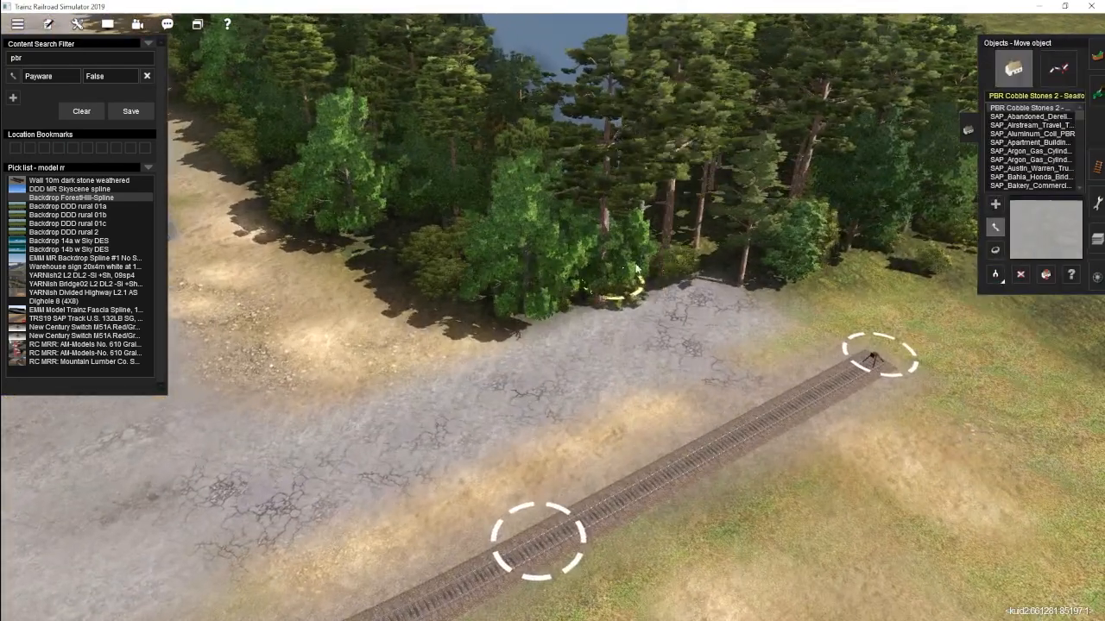
Step: Try the JR Transfer Warehouse on the paved lot inside the curved siding
key("F2")
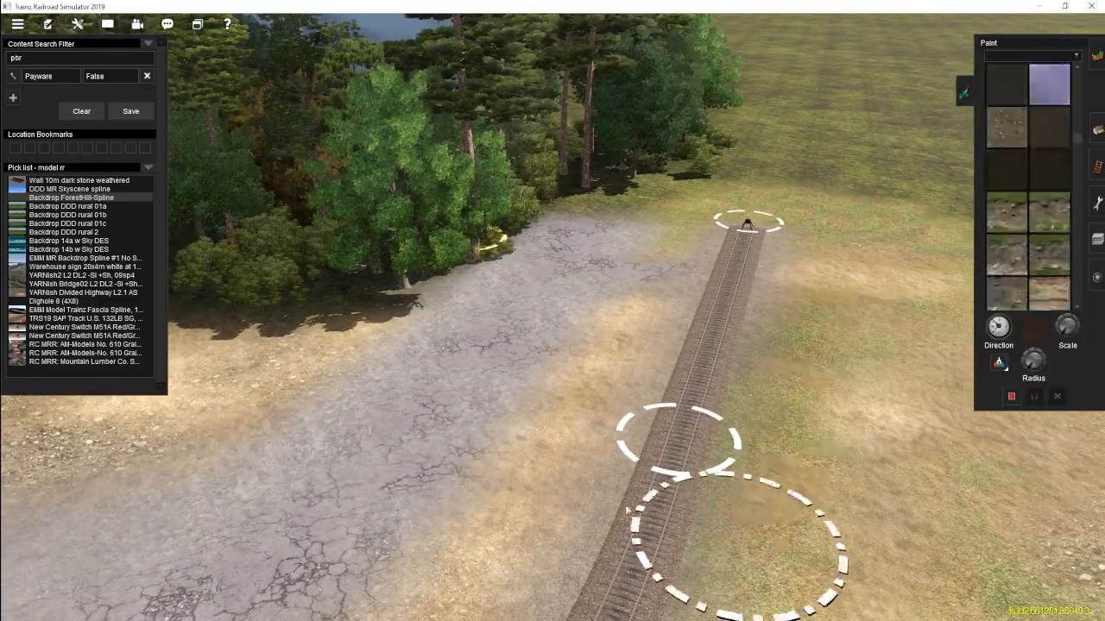
mouse_move(676, 271)
right_mouse_down()
mouse_move(402, 246)
mouse_move(440, 275)
mouse_move(556, 293)
mouse_move(588, 341)
mouse_move(572, 379)
mouse_move(552, 346)
right_mouse_up()
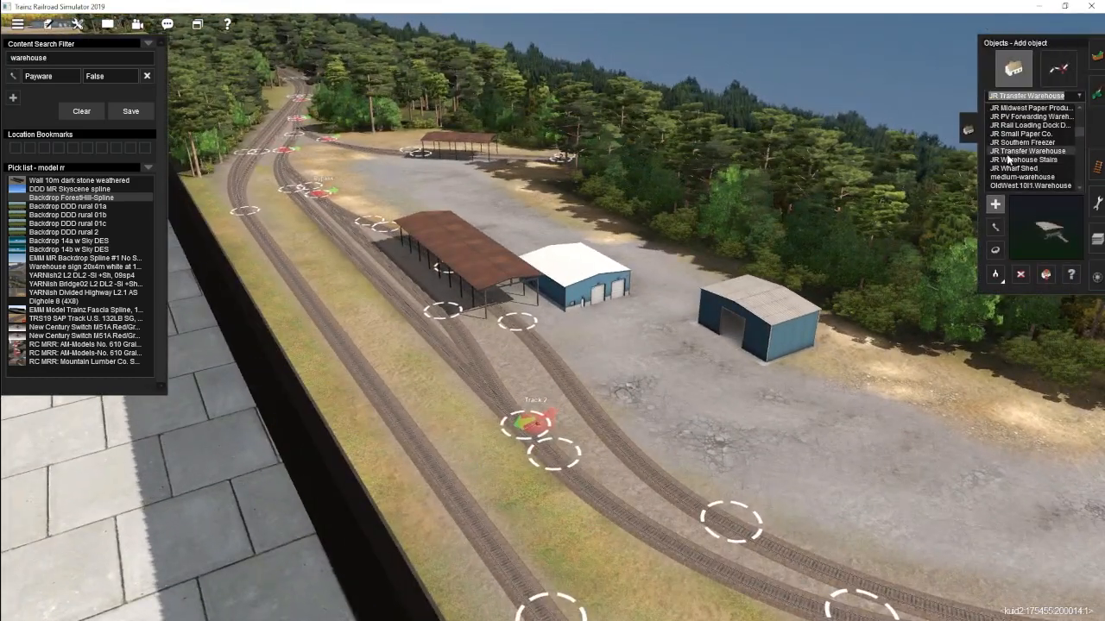
left_click(605, 300)
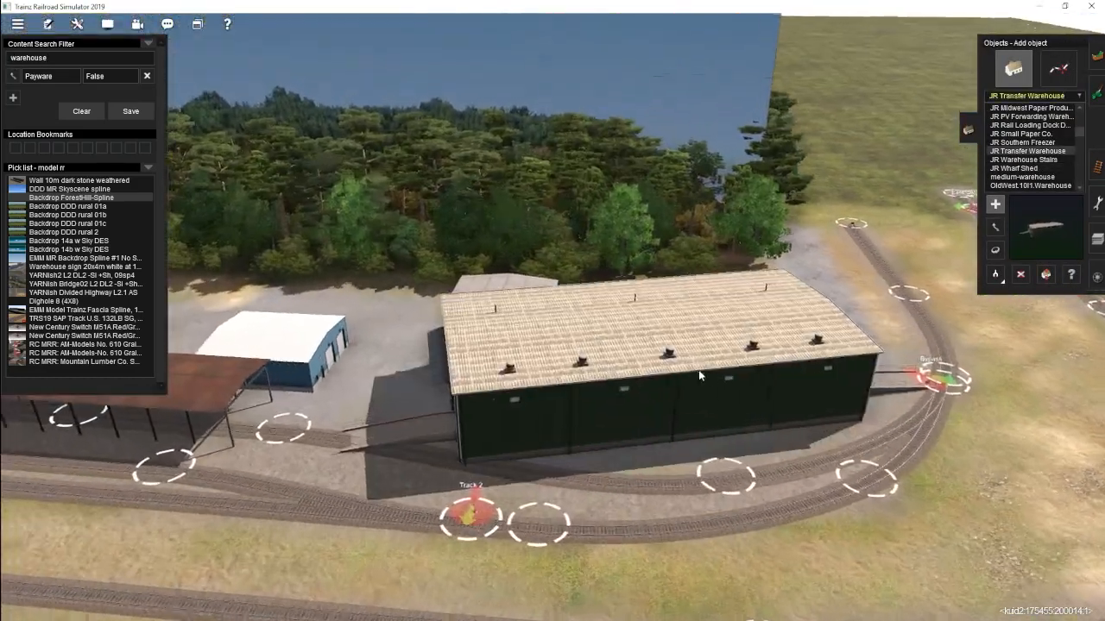
left_click(1025, 161)
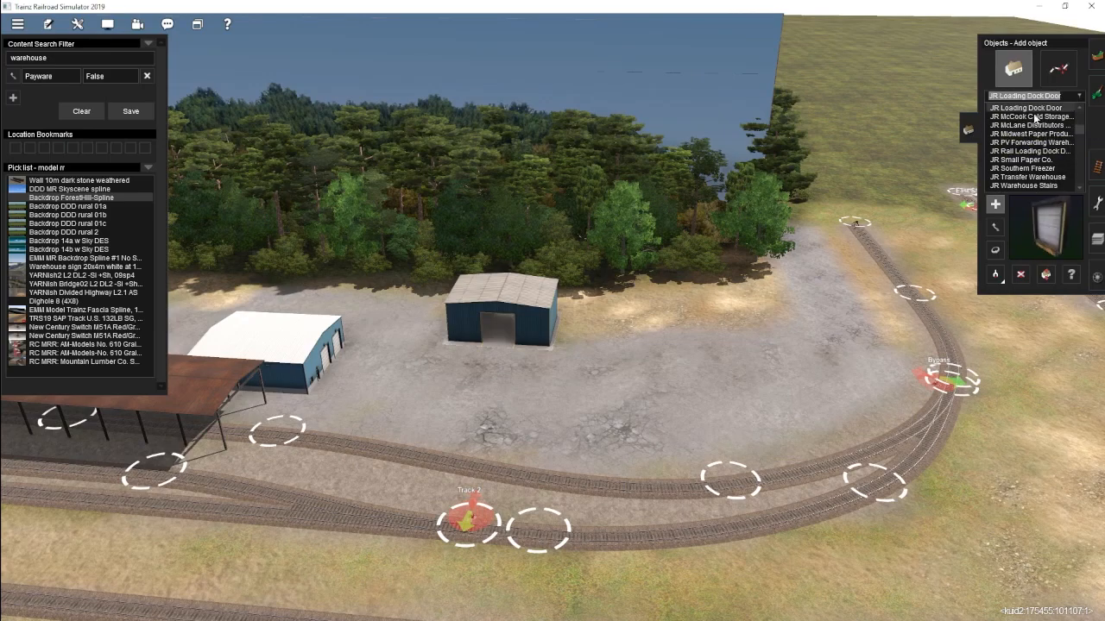
Step: Place the JR Generic Steel Warehouse on the paved lot and align it beside the open blue shed
left_click(734, 379)
left_click(995, 251)
left_click_drag(735, 380, 704, 418)
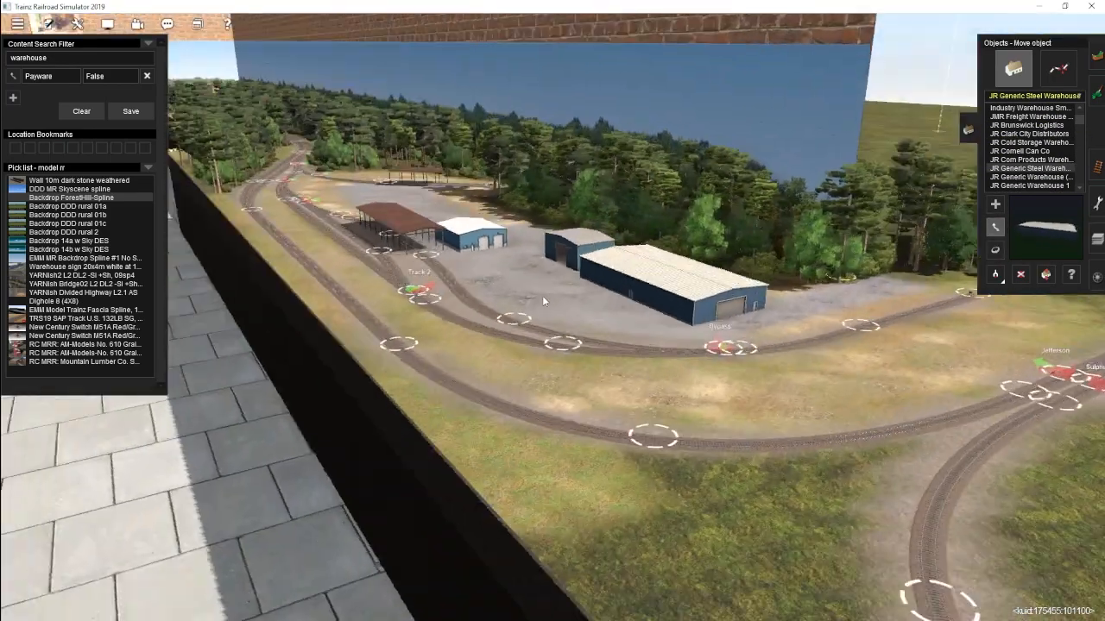
left_click(1015, 162)
left_click(1023, 136)
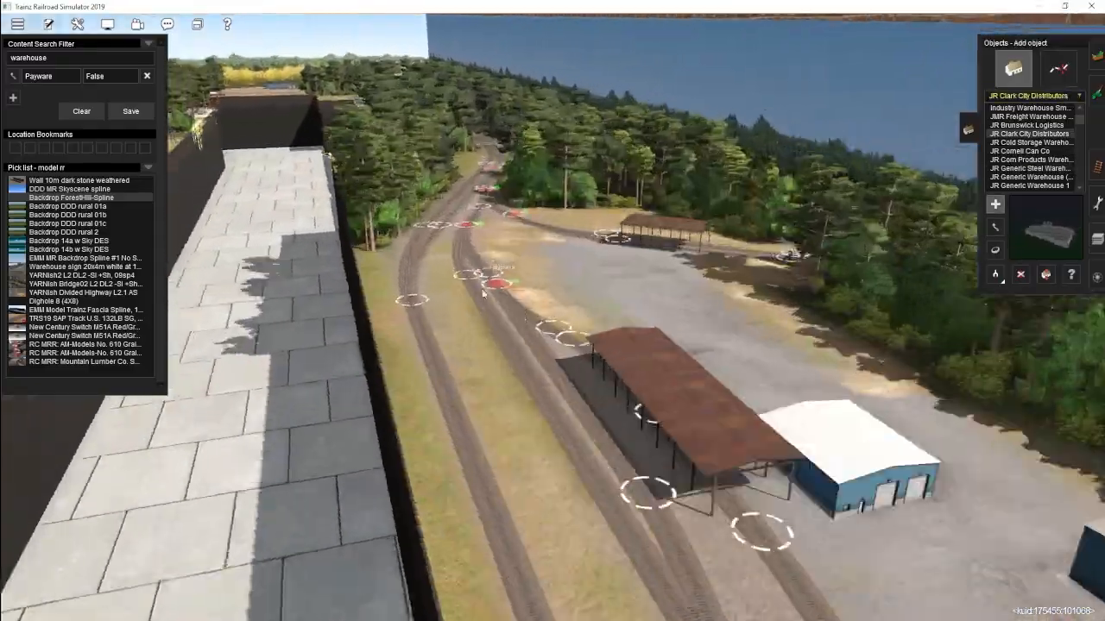
Step: Replace the junction lever on the curved track leading to the Box Tracks with a New Century Switch M51A Red/Green stand
left_click(1097, 167)
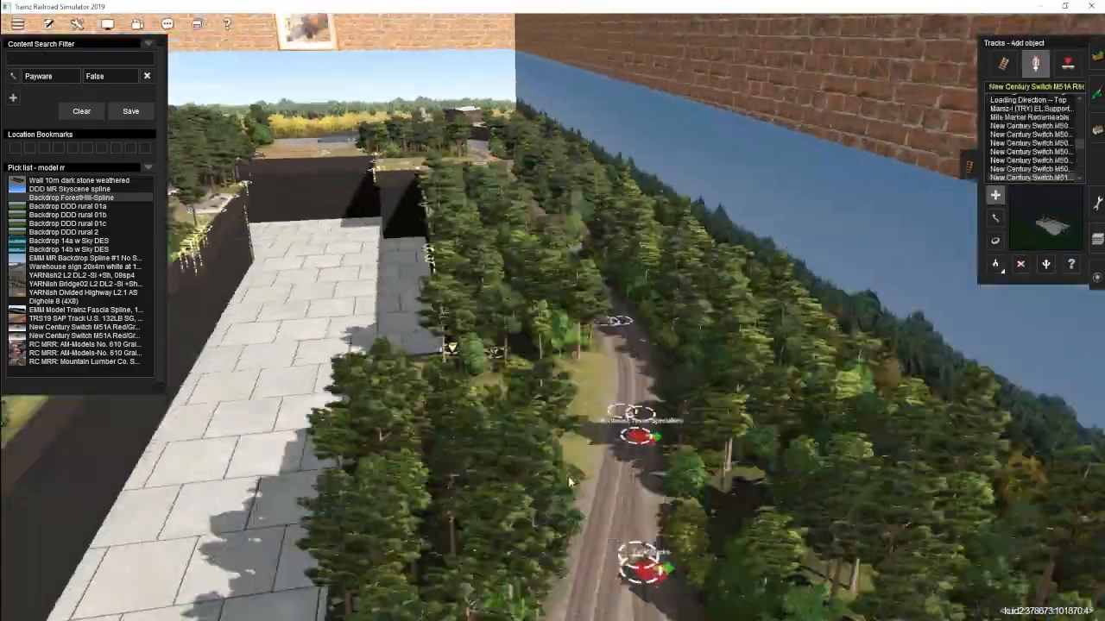
left_click(543, 338)
scroll(543, 338, "up", 5)
left_click(1020, 264)
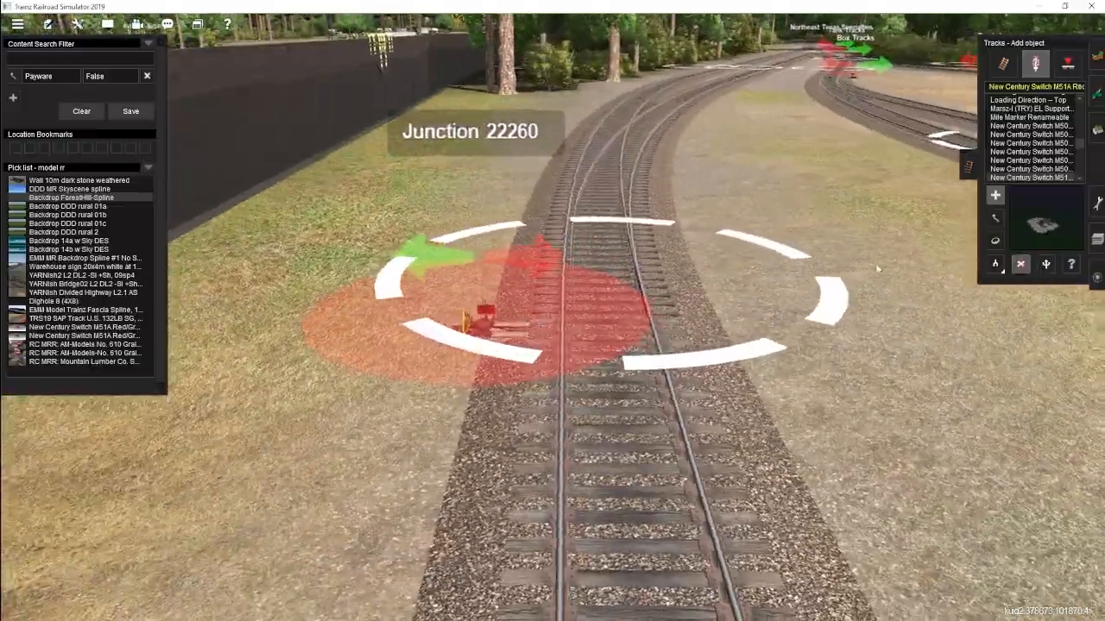
left_click(493, 324)
scroll(1039, 164, "down", 1)
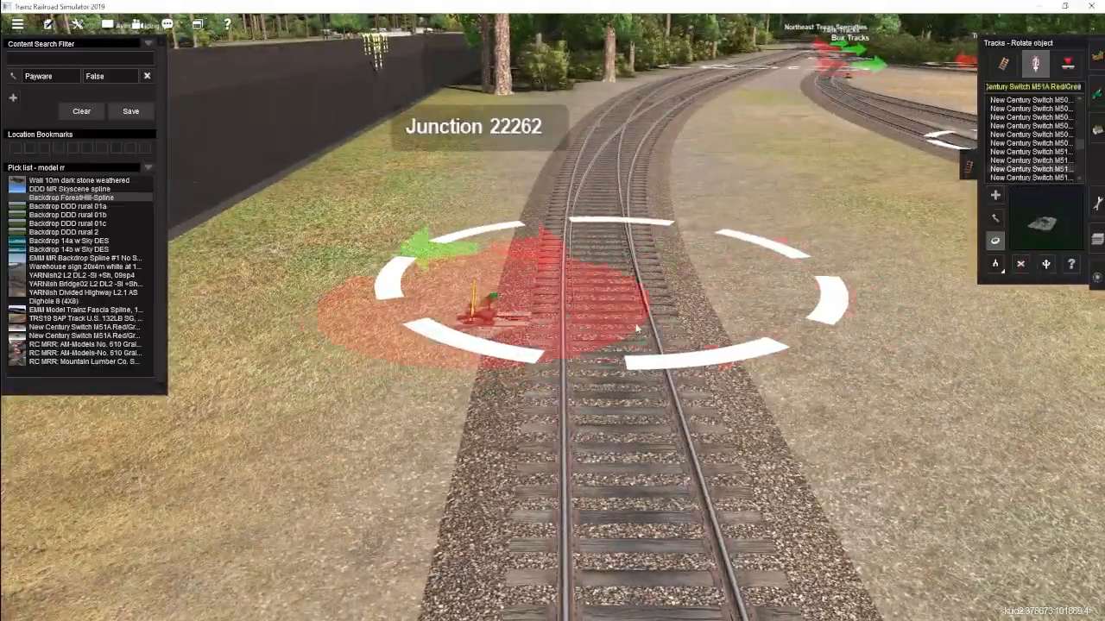
scroll(637, 328, "down", 5)
key("Up")
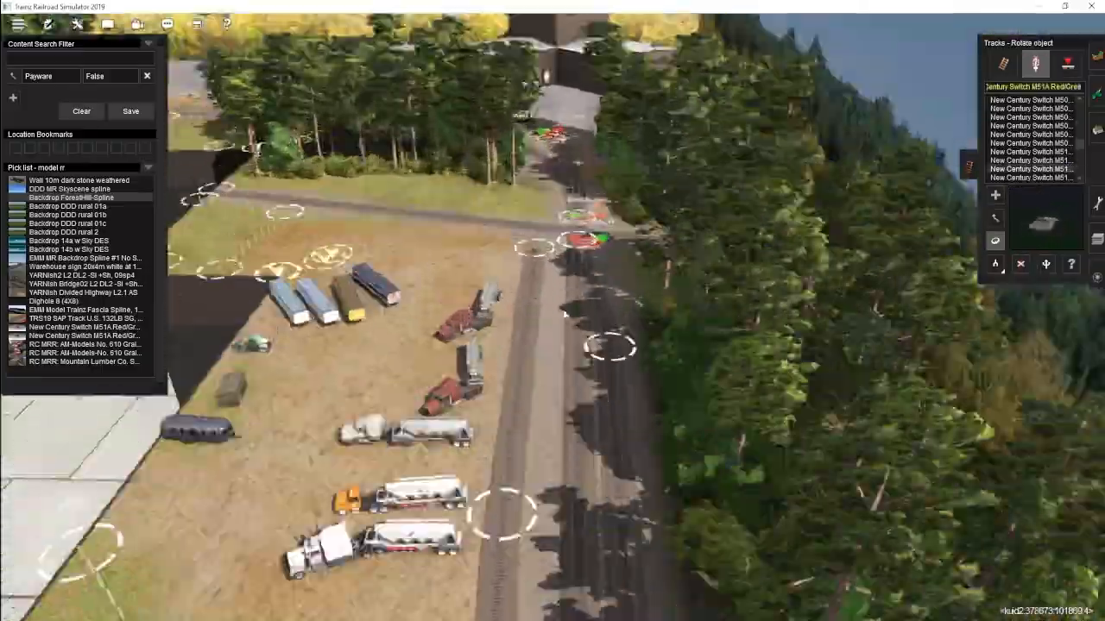
key("Up")
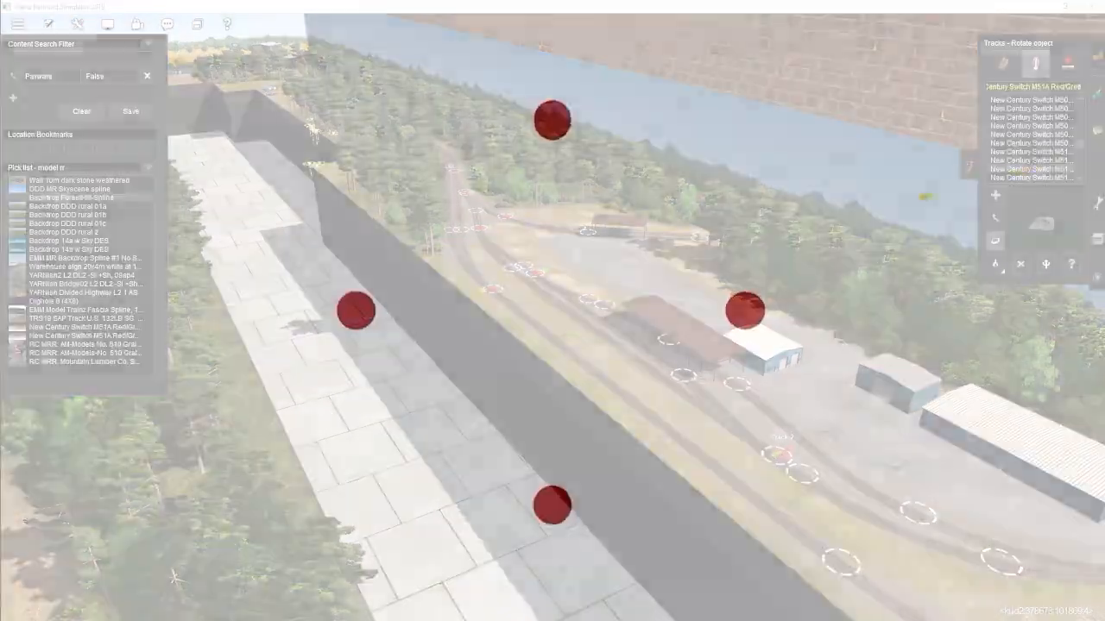